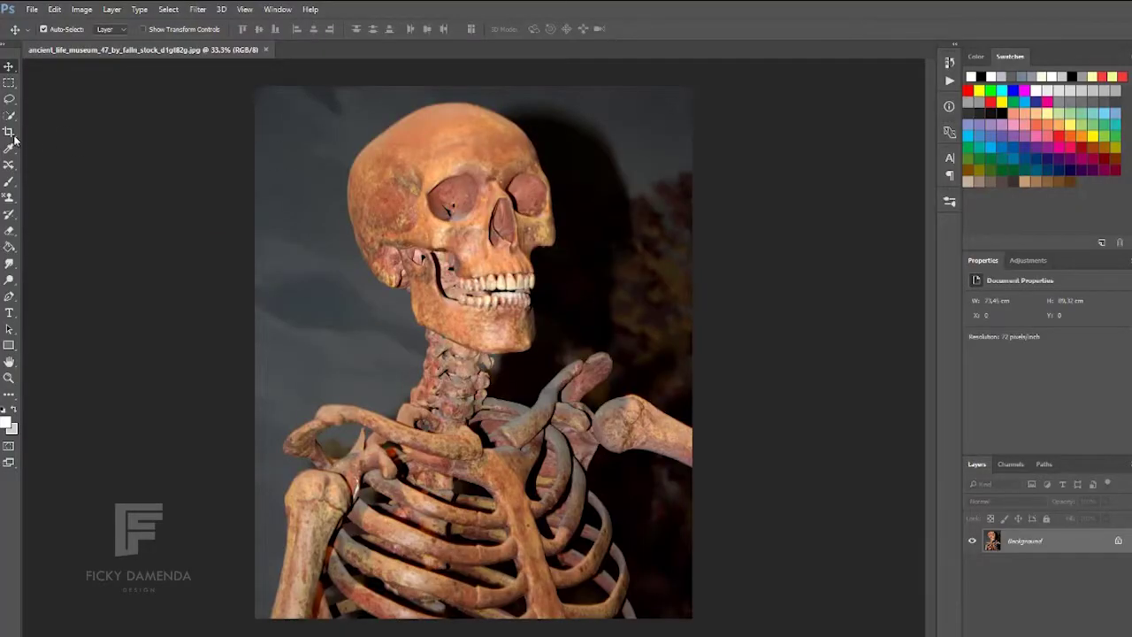
Extend the canvas around the skeleton photo with the Crop tool.
click(9, 131)
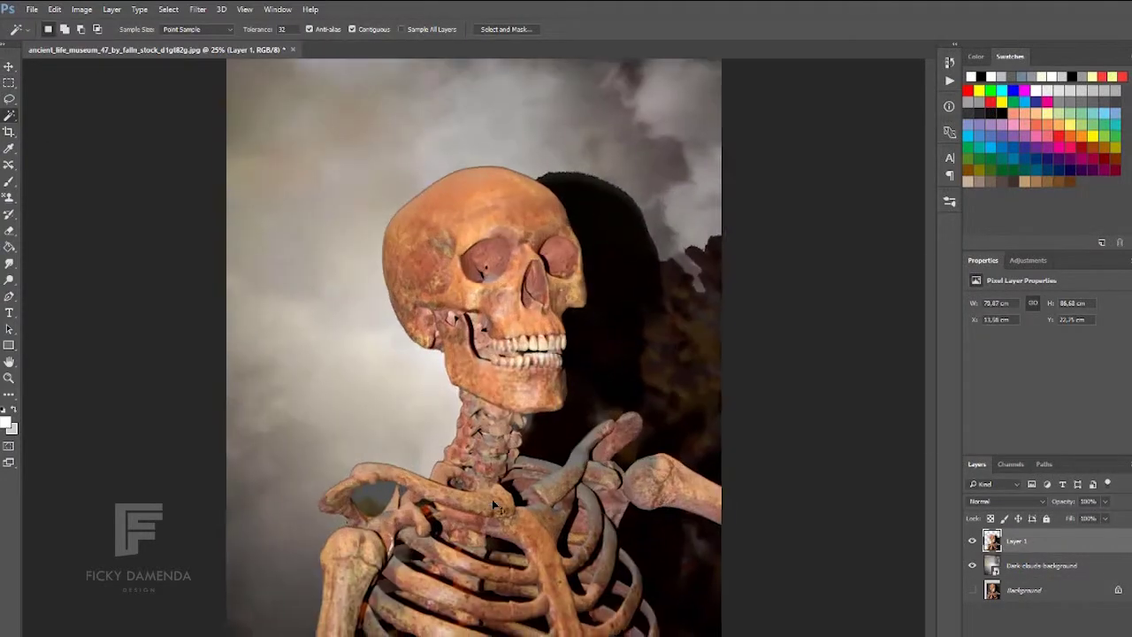
Magic-wand select the grey gaps beside the left collarbone and right of the ribs.
click(370, 502)
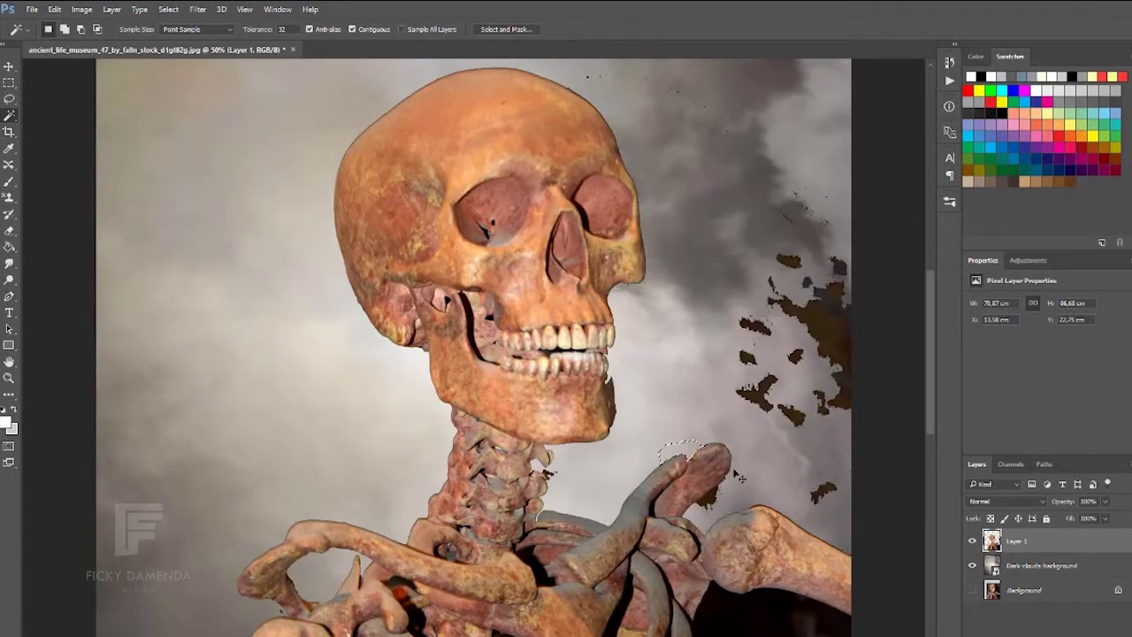
scroll(739, 478, down, 5)
click(670, 460)
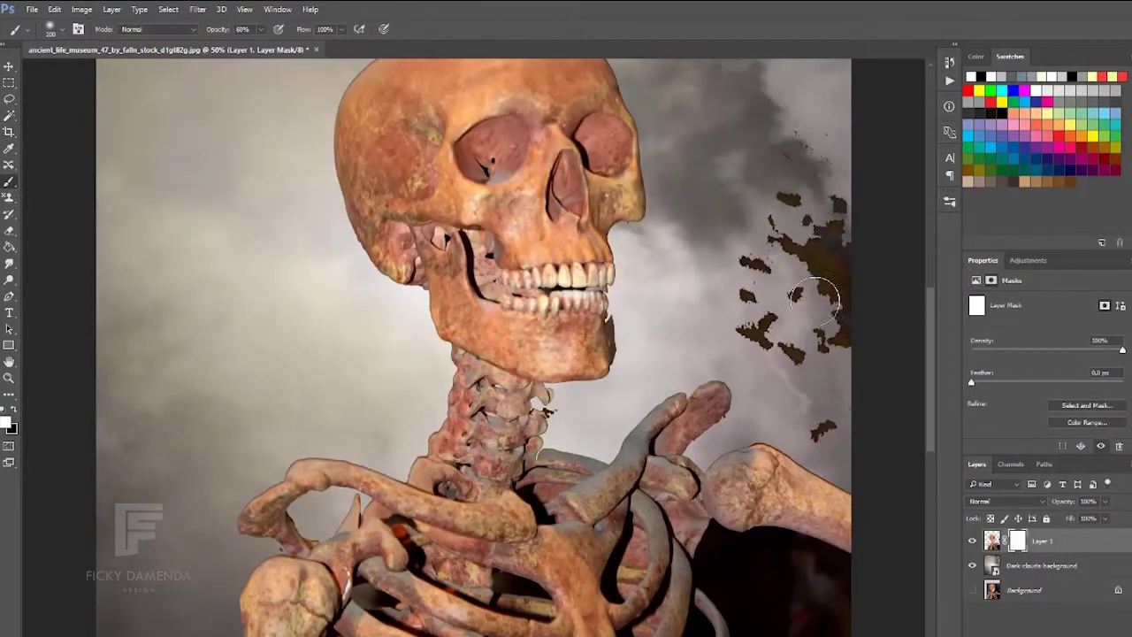
Paint the dark blobs right of the skull away in black at 100% opacity.
key(x)
key(0)
drag(816, 295, 831, 406)
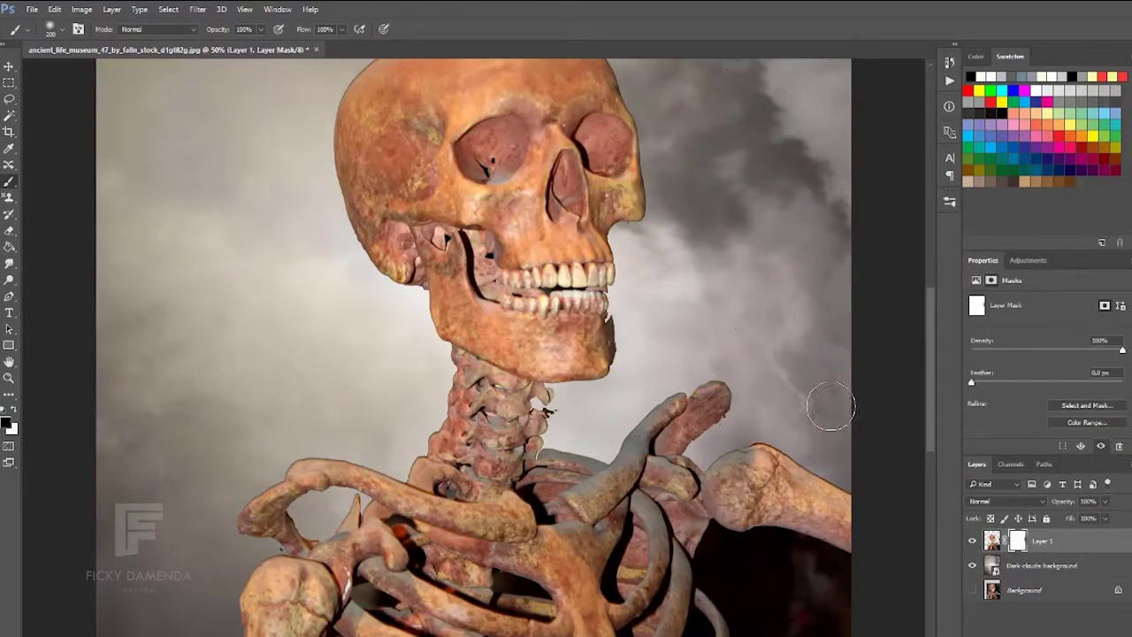
Add a clipped Curves adjustment and lower the skeleton's saturation and lightness.
key(ctrl+plus)
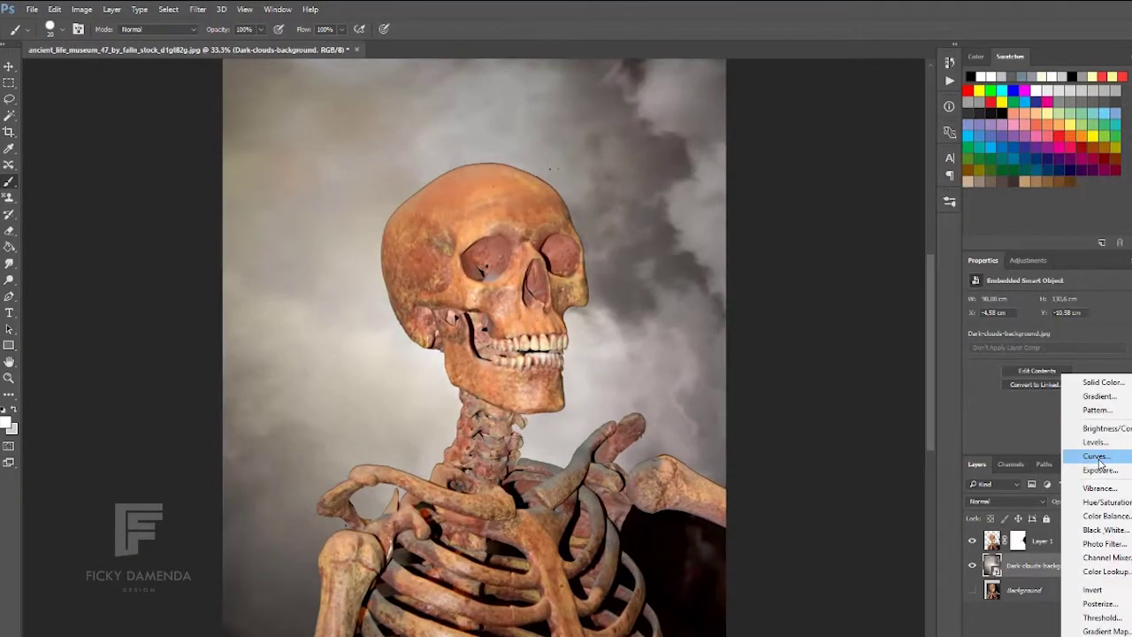
click(1097, 456)
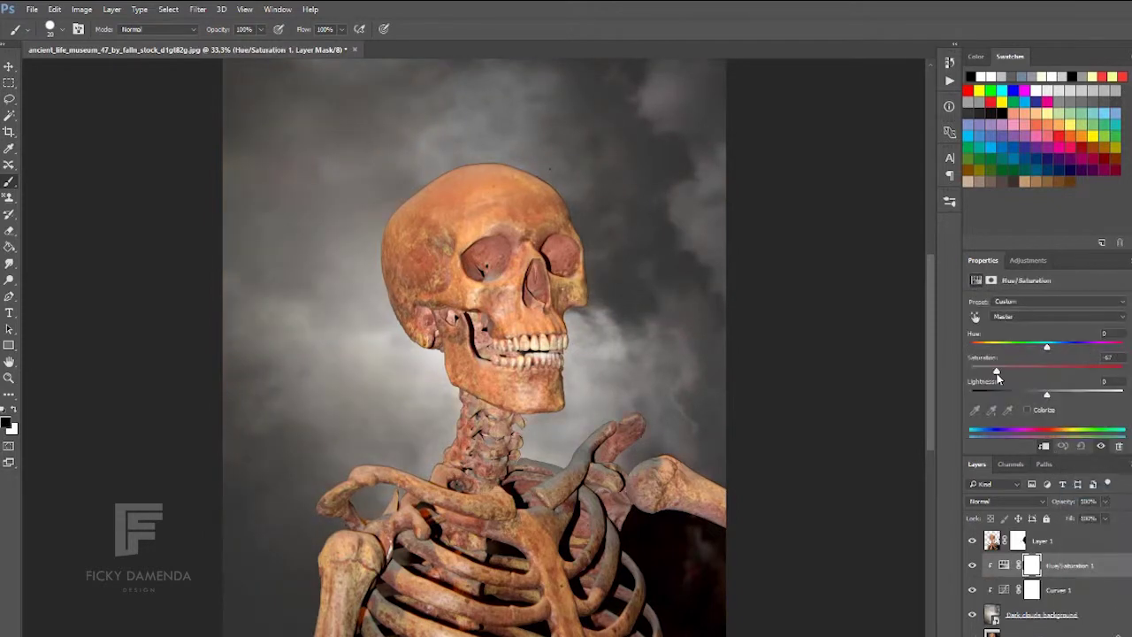
drag(997, 370, 988, 371)
drag(1047, 394, 1036, 394)
Reactivate the skeleton layer, switch to colour-based selection, and zoom out to the whole image.
click(1042, 541)
click(8, 115)
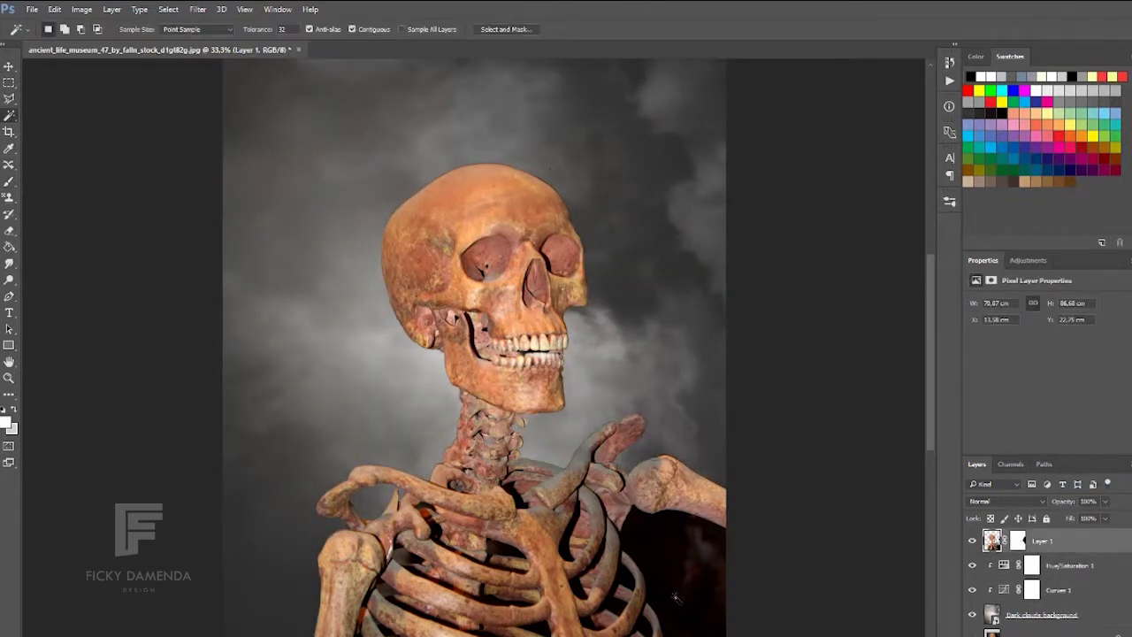
scroll(923, 484, down, 5)
key(ctrl+minus)
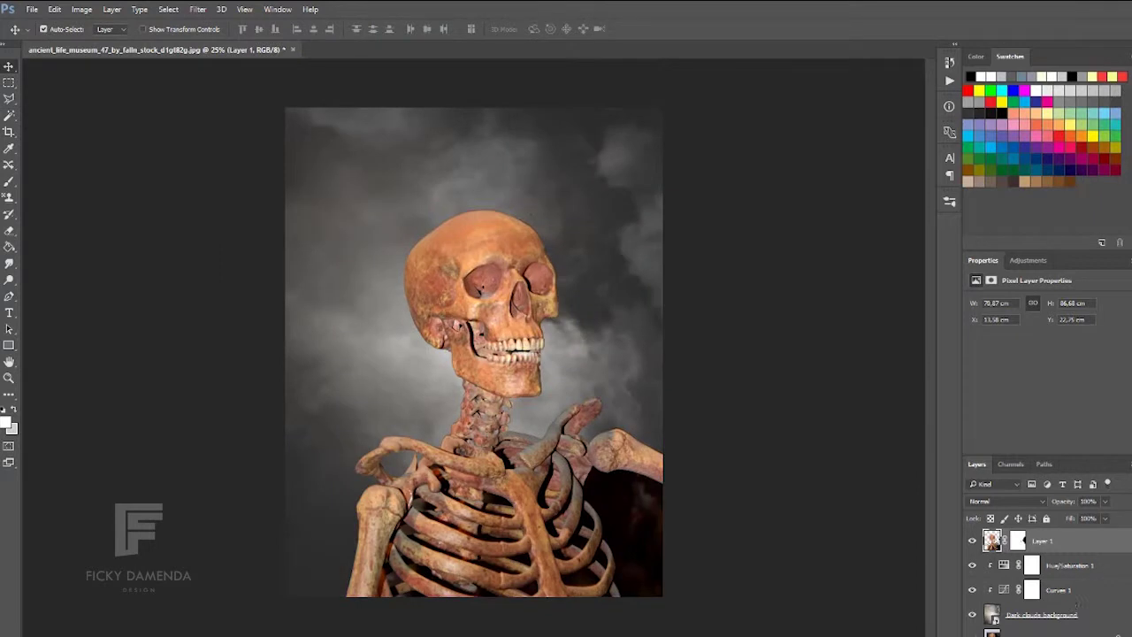
Paint fog over the lower ribcage with a large smoke brush enlarged to 1500 px.
click(50, 30)
drag(224, 29, 172, 29)
drag(354, 556, 681, 571)
mouse_move(306, 588)
mouse_down()
mouse_move(607, 586)
mouse_move(379, 544)
mouse_up()
key(bracketright)
key(bracketright)
key(bracketright)
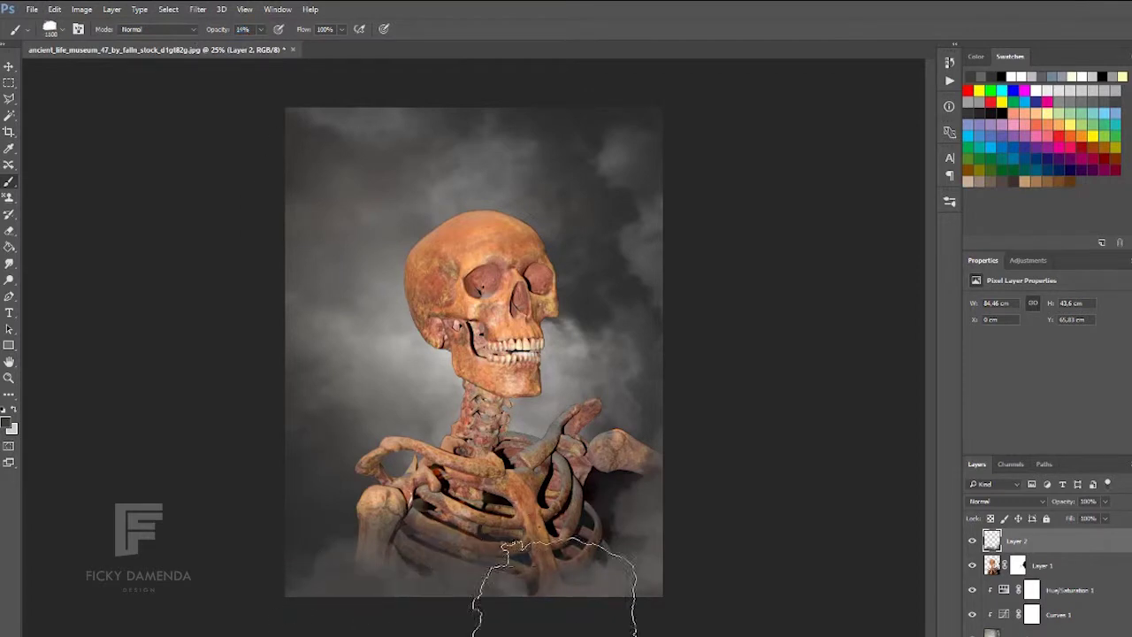
drag(555, 610, 619, 548)
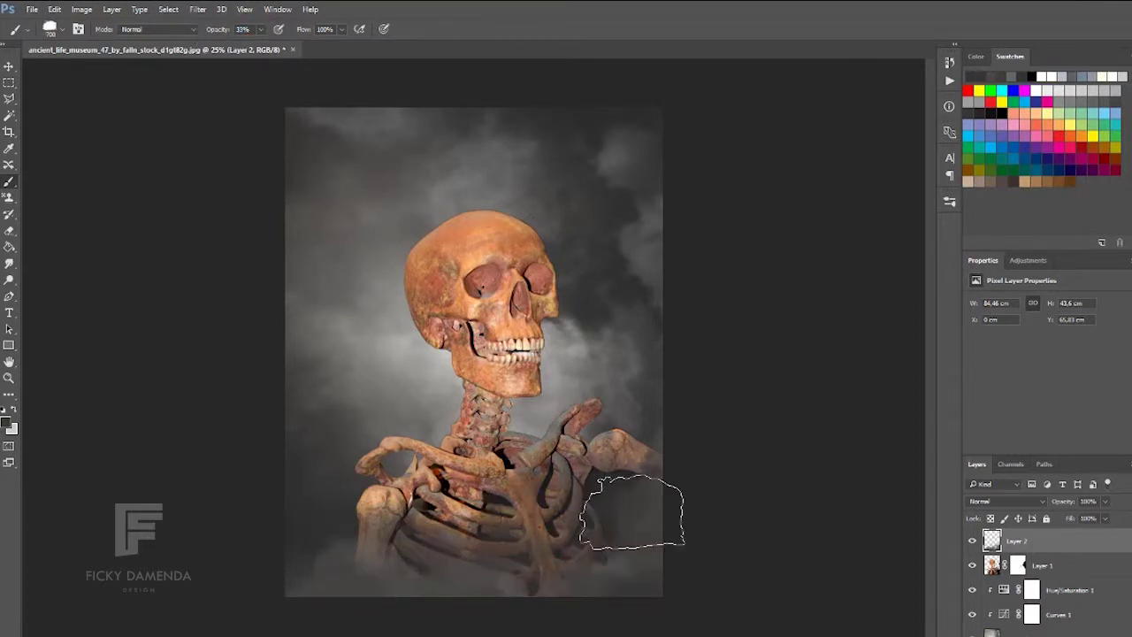
key(ctrl+plus)
click(1017, 565)
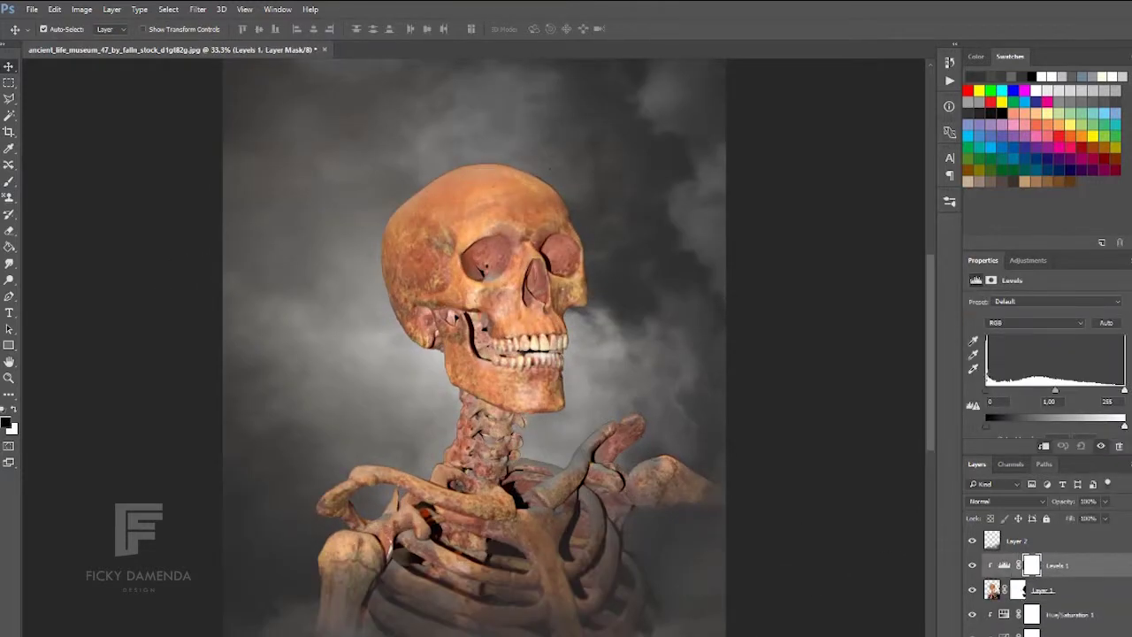
Add a clipped Levels adjustment with Hue/Saturation above it, retuning Levels to darken the skull.
drag(1055, 390, 1076, 390)
click(1046, 446)
click(1053, 472)
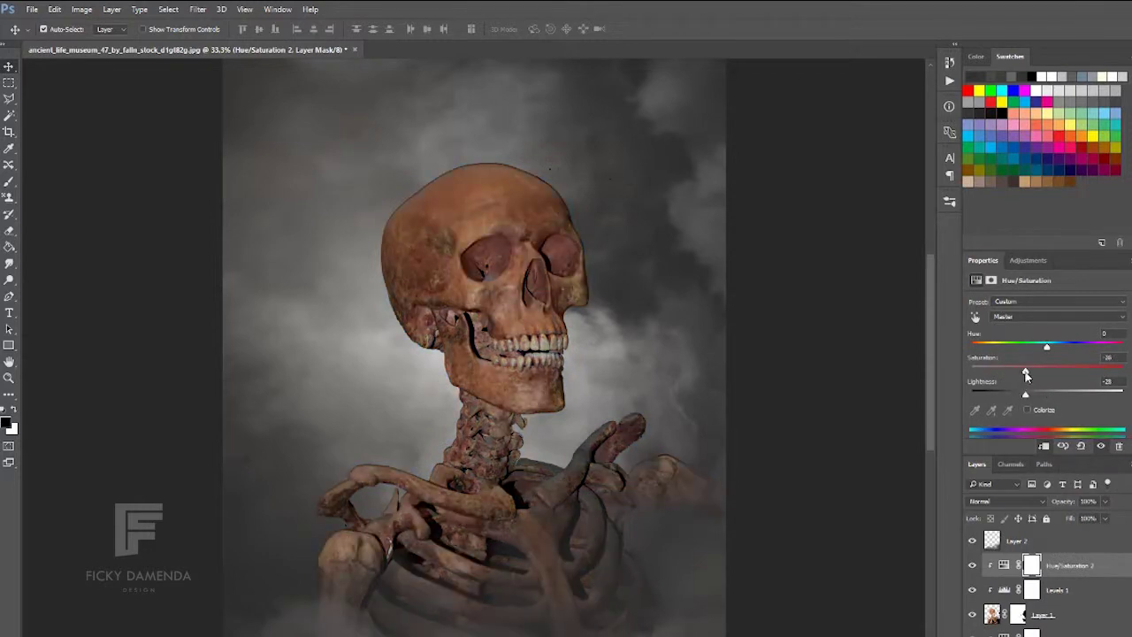
click(1062, 589)
drag(997, 390, 1005, 395)
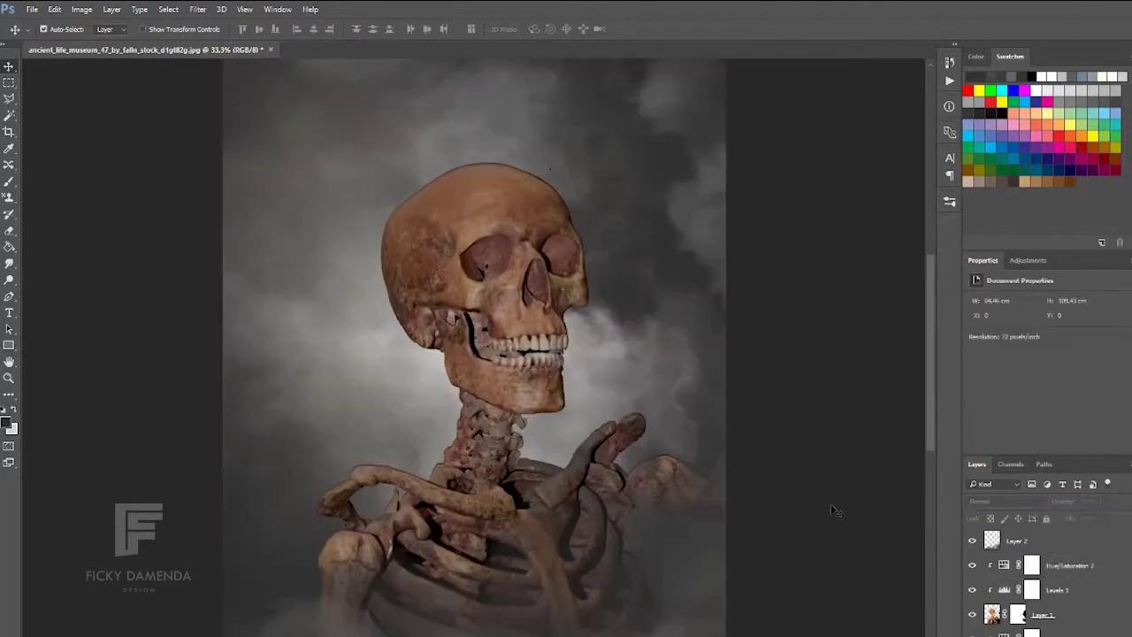
Try a Color Balance adjustment, then undo it and delete the Color Balance 1 layer.
key(ctrl+b)
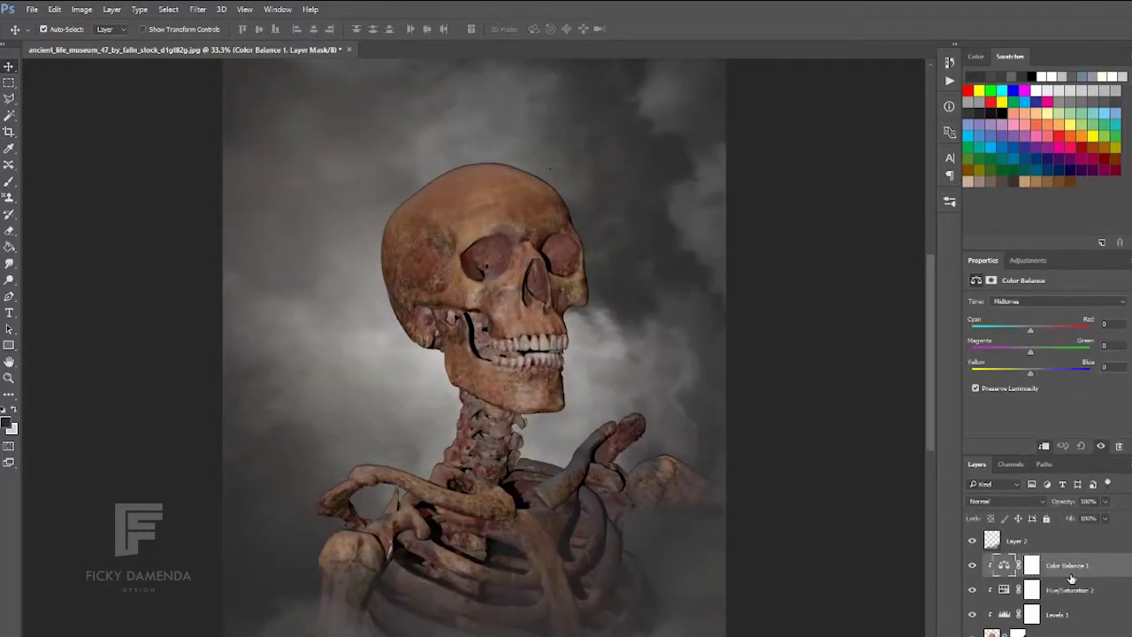
key(ctrl+z)
right_click(1071, 578)
click(807, 495)
Add a Solid Color fill layer set to Overlay blending.
click(1052, 614)
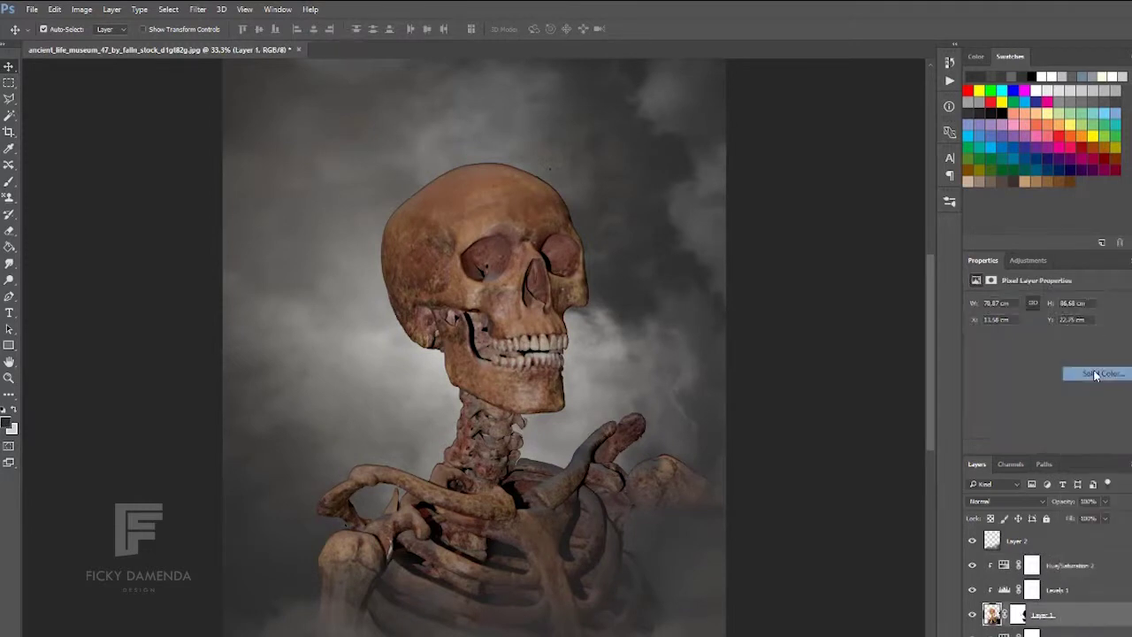
click(1047, 483)
click(1003, 160)
click(1006, 501)
click(990, 387)
drag(9, 280, 38, 283)
Burn the jaw, cheek and eye sockets with the Burn Tool at 43% exposure.
click(60, 291)
key(ctrl+plus)
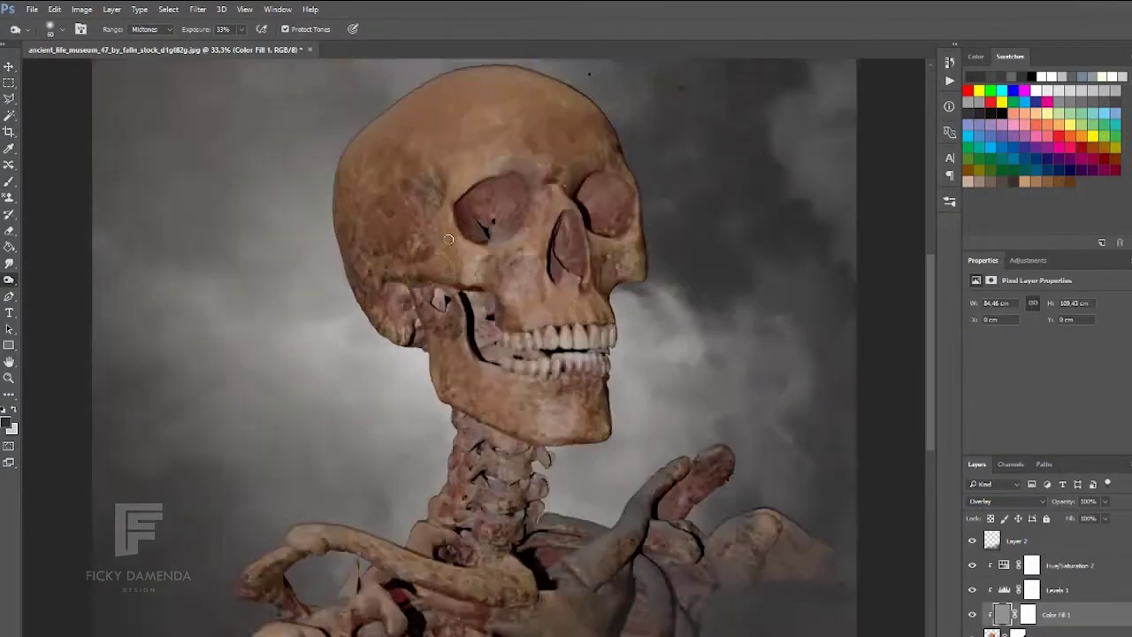
text(43)
drag(477, 248, 495, 372)
drag(460, 301, 584, 407)
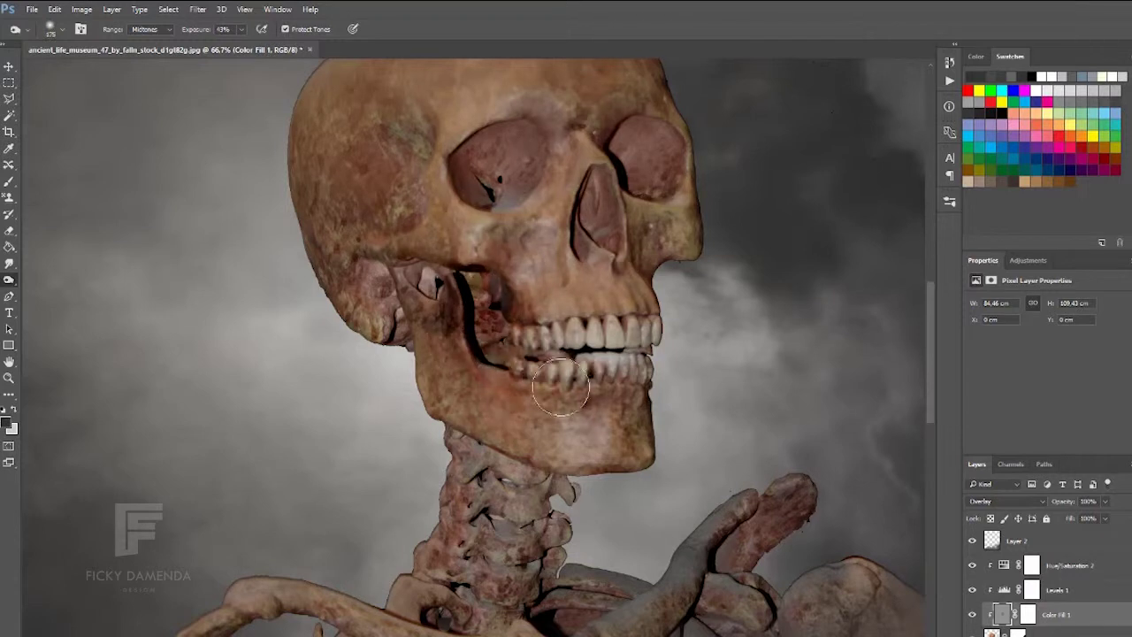
drag(372, 265, 575, 424)
mouse_move(424, 132)
mouse_down()
mouse_move(601, 175)
mouse_move(495, 557)
mouse_up()
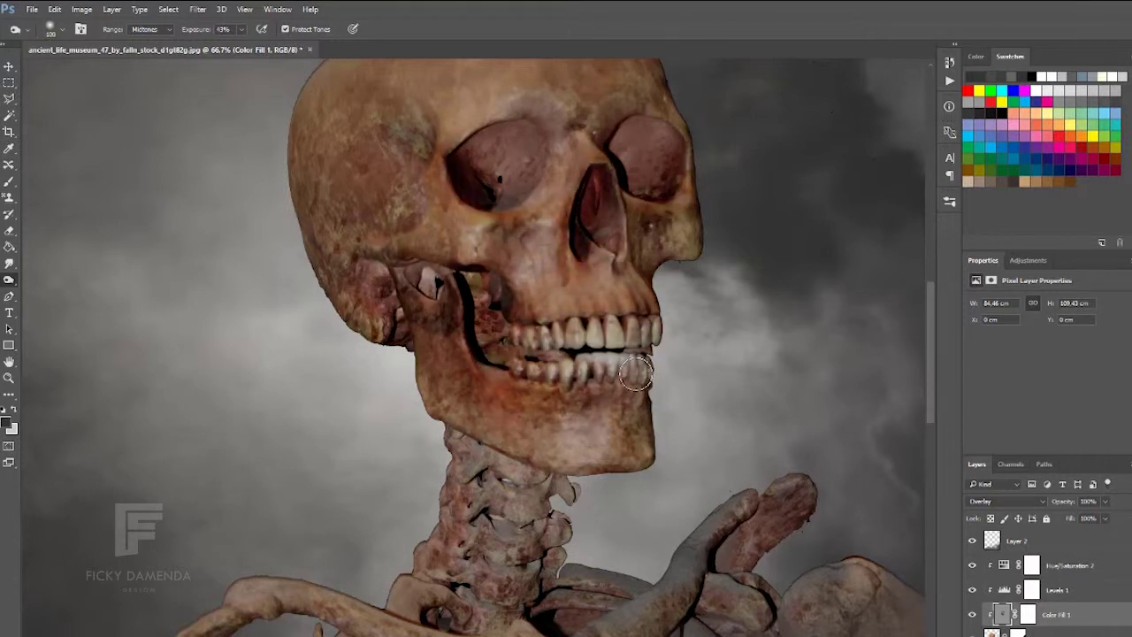
Burn deeper shadows into the ribcage and right shoulder, then view the whole skull.
scroll(781, 373, down, 5)
mouse_move(781, 373)
mouse_down()
mouse_move(687, 478)
mouse_move(472, 458)
mouse_move(429, 475)
mouse_move(753, 466)
mouse_up()
scroll(752, 466, down, 4)
drag(298, 342, 306, 328)
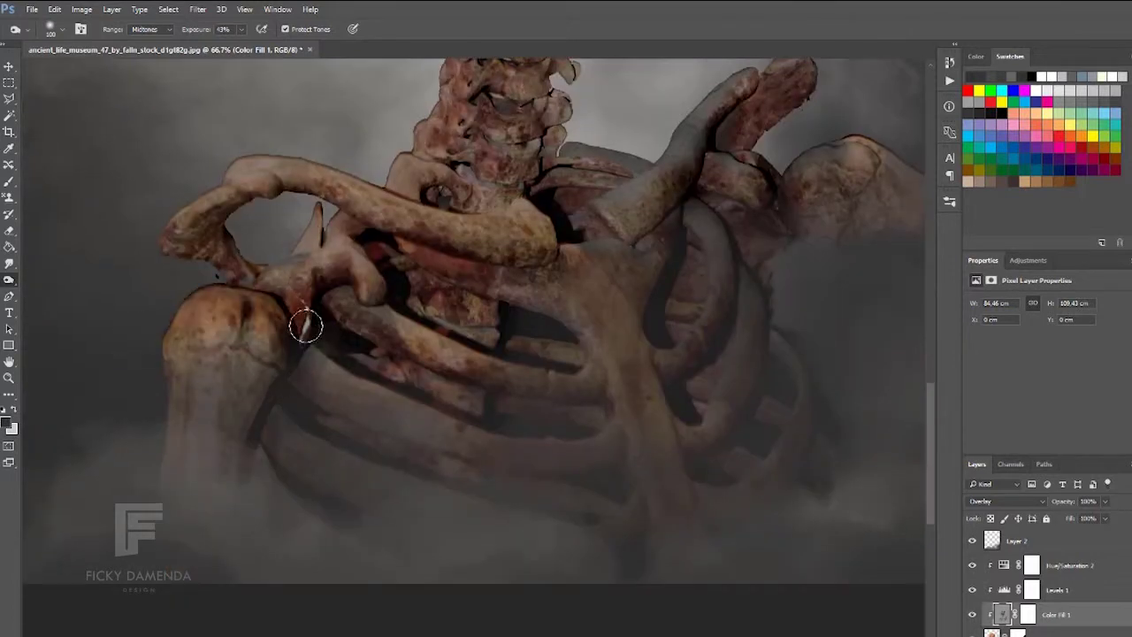
drag(617, 303, 655, 442)
scroll(714, 540, down, 3)
scroll(396, 215, up, 1)
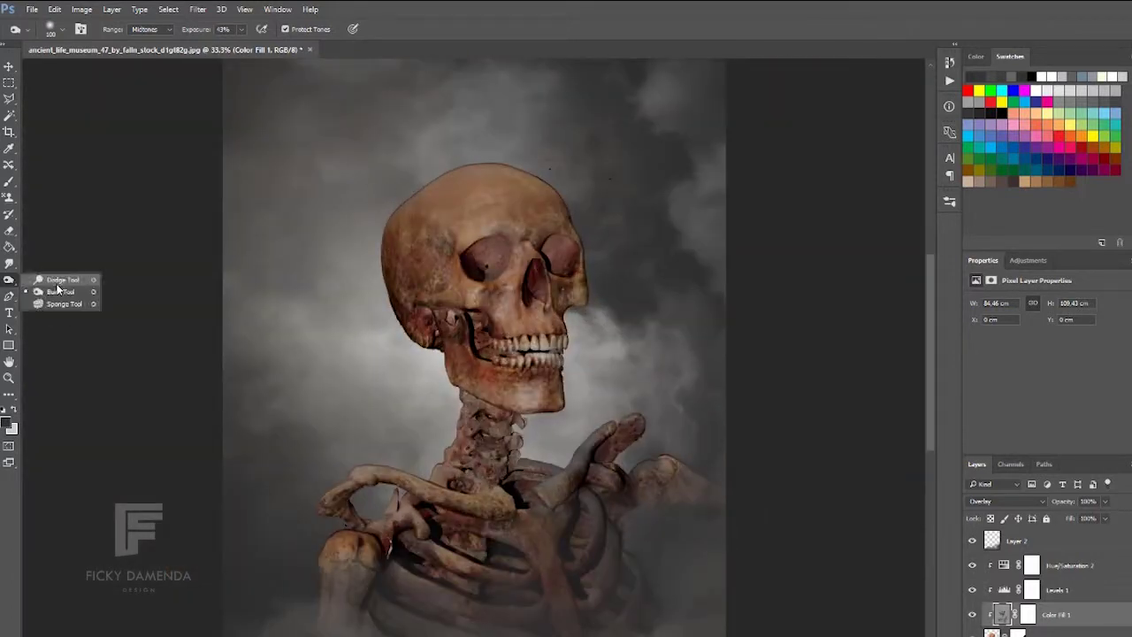
Switch to the Dodge Tool for brightening the top of the skull.
click(60, 281)
scroll(662, 348, up, 2)
scroll(931, 303, up, 2)
scroll(931, 303, down, 1)
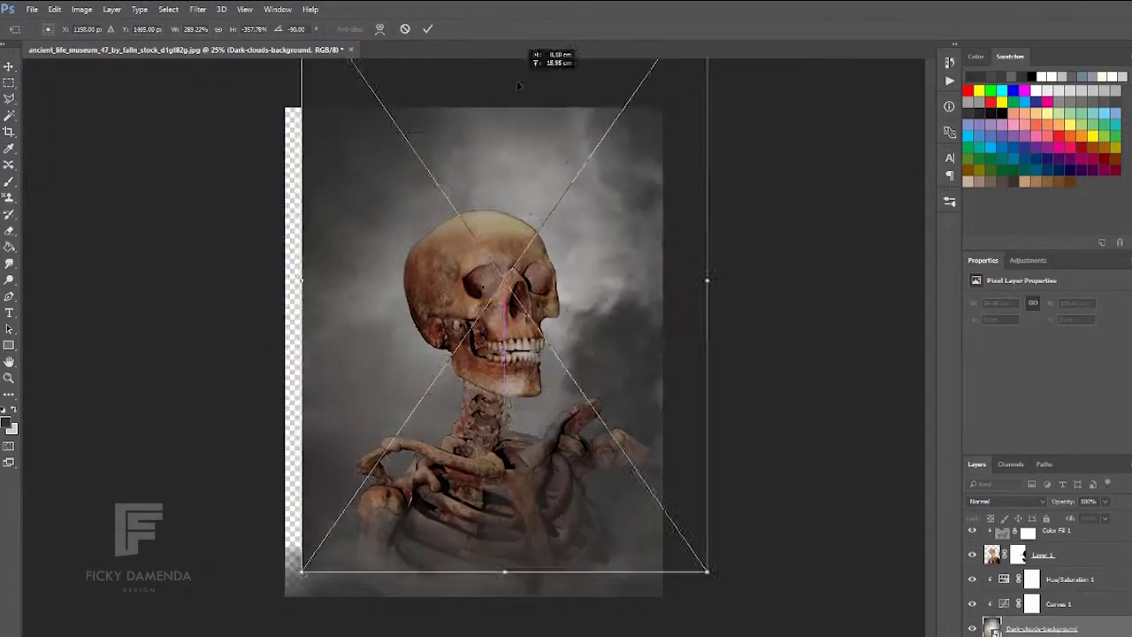
Commit the clouds transform, duplicate the clouds layer, and move the copy over the empty strip.
key(Return)
key(ctrl+j)
mouse_move(493, 253)
mouse_down()
mouse_move(424, 410)
mouse_move(529, 133)
mouse_up()
Add Layer 3 above Hue/Saturation 1 and paint grey over the left strip at 46%, then 20% opacity.
key(ctrl+shift+alt+n)
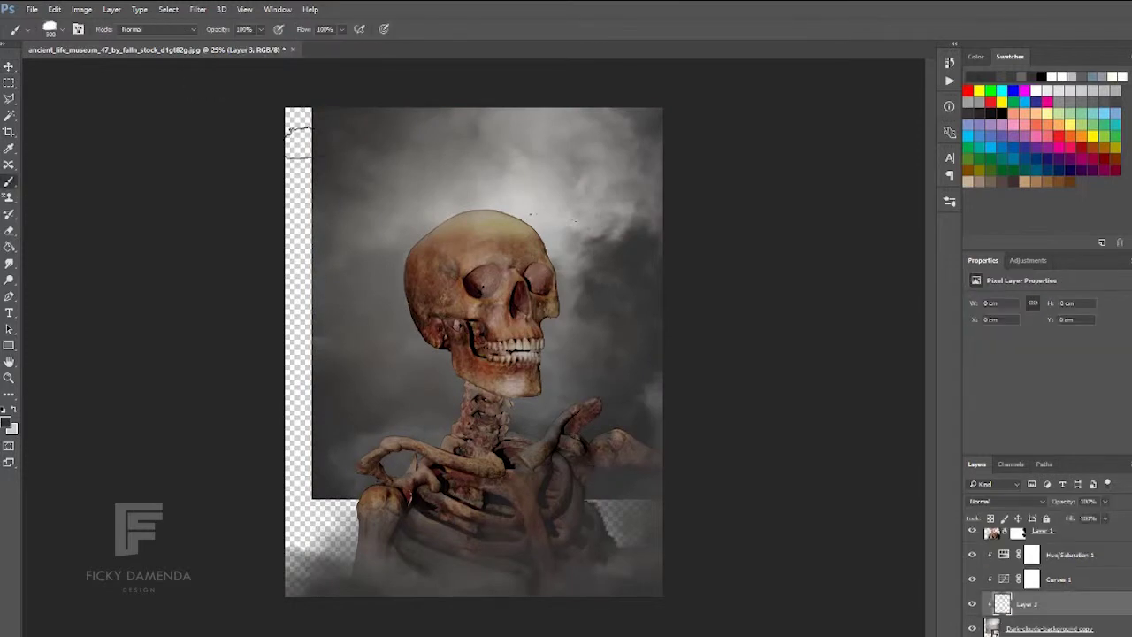
drag(1062, 554, 1061, 544)
key(4)
key(6)
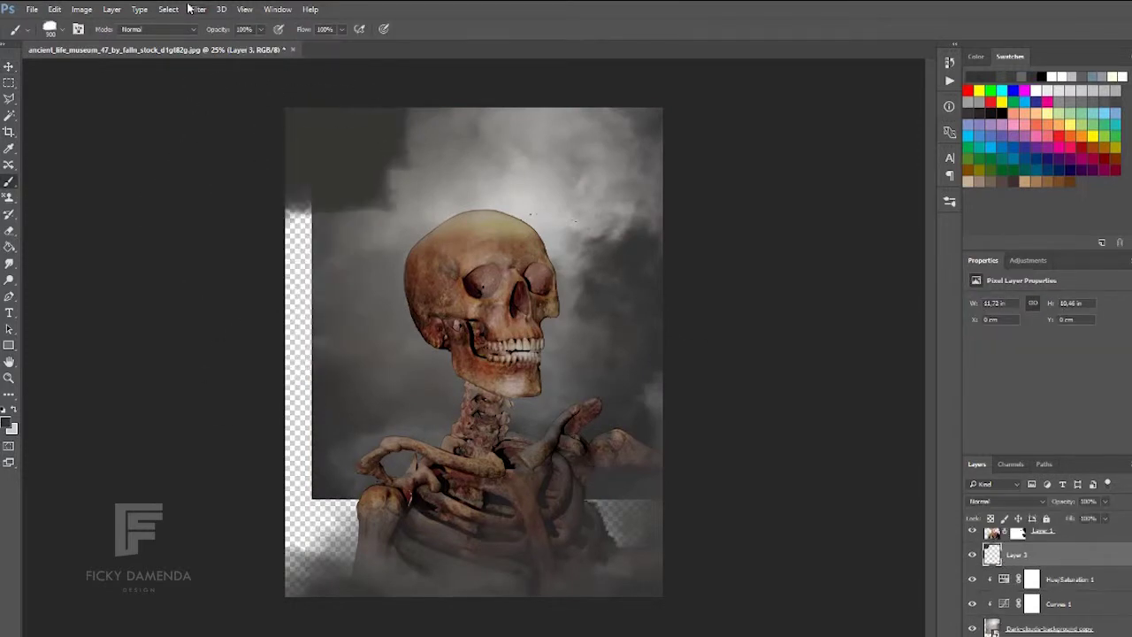
mouse_move(282, 146)
mouse_down()
mouse_move(398, 588)
mouse_move(252, 151)
mouse_up()
key(2)
mouse_move(257, 342)
mouse_down()
mouse_move(667, 419)
mouse_move(584, 486)
mouse_up()
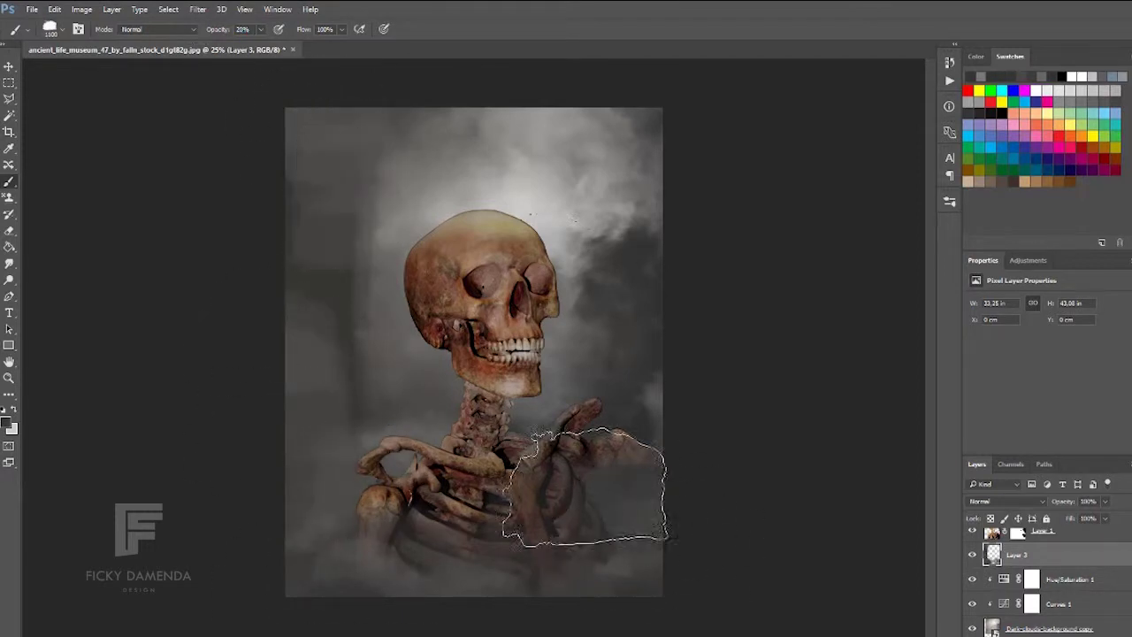
Darken the upper-left fog with a 600 px brush at 71% opacity.
click(50, 28)
click(245, 253)
key(7)
key(1)
drag(338, 117, 406, 124)
Test a cloud-shaped brush dab, undo it, and return to a round brush tip.
click(51, 29)
double_click(23, 211)
click(362, 385)
key(ctrl+z)
click(50, 28)
double_click(66, 177)
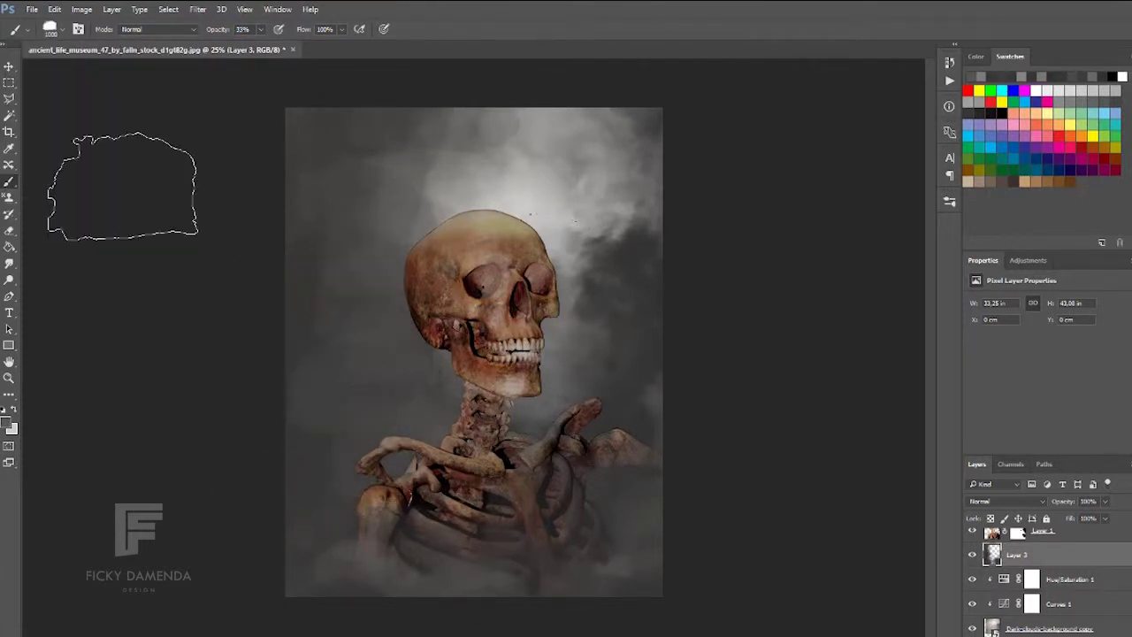
key(v)
click(283, 343)
Add a new glow layer, pick a yellow paint colour, and test glow dabs on the skull, undoing them.
key(ctrl+shift+alt+n)
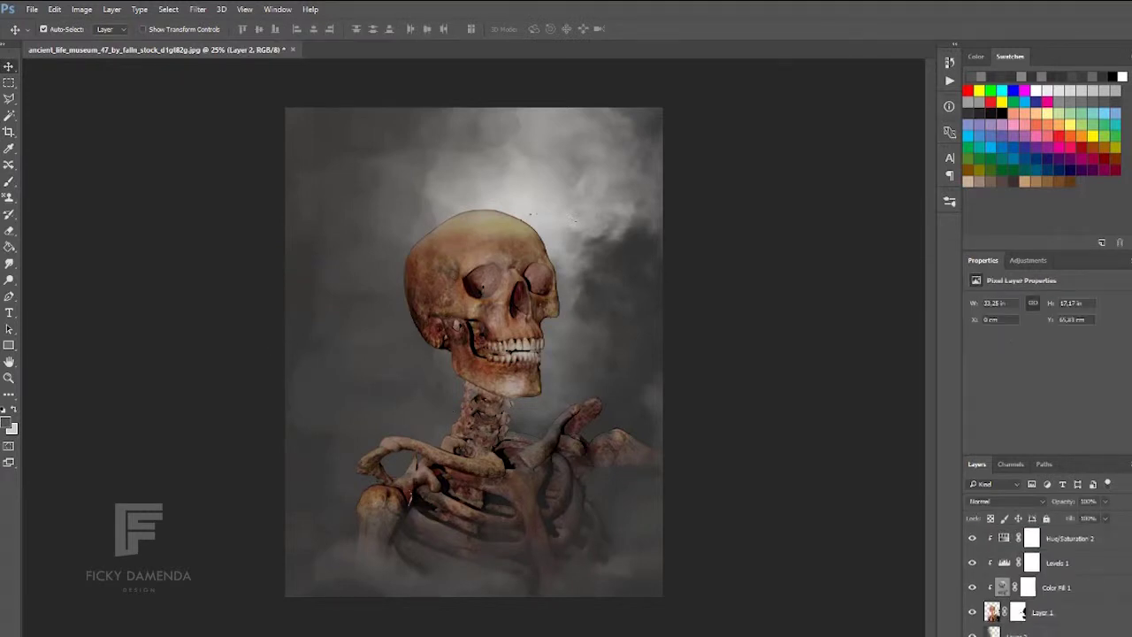
click(10, 428)
click(884, 301)
click(997, 161)
key(b)
key(ctrl+plus)
key(ctrl+plus)
click(51, 28)
click(345, 295)
key(ctrl+z)
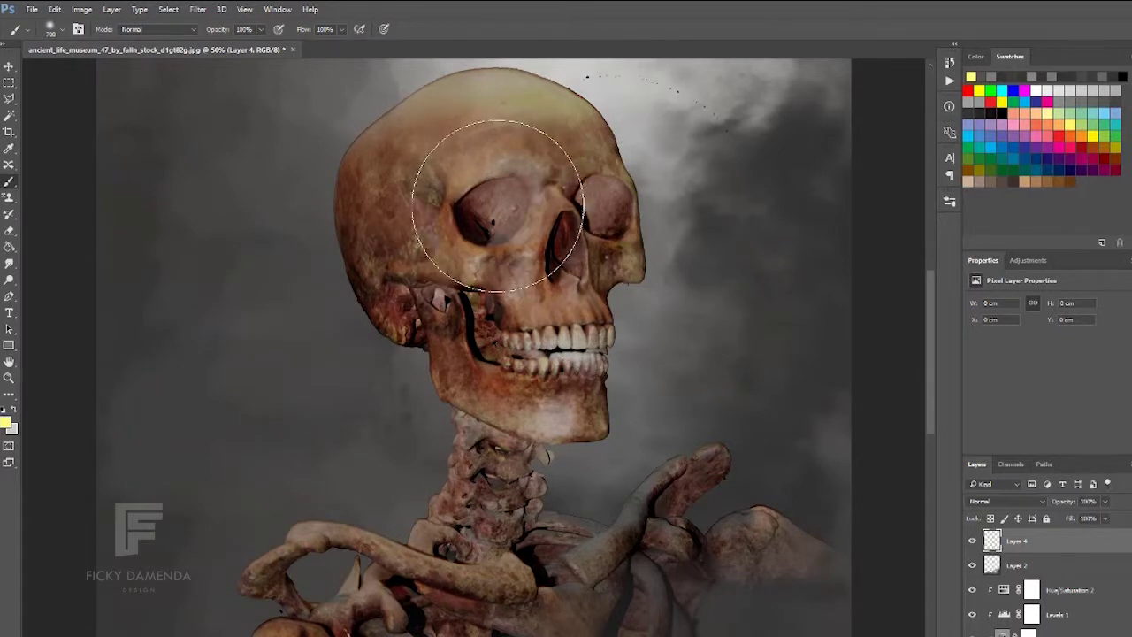
click(498, 206)
key(ctrl+z)
key(v)
Add a Selective Color adjustment to the skeleton: cyan -80, yellow +15, black +47.
click(1017, 587)
click(1062, 630)
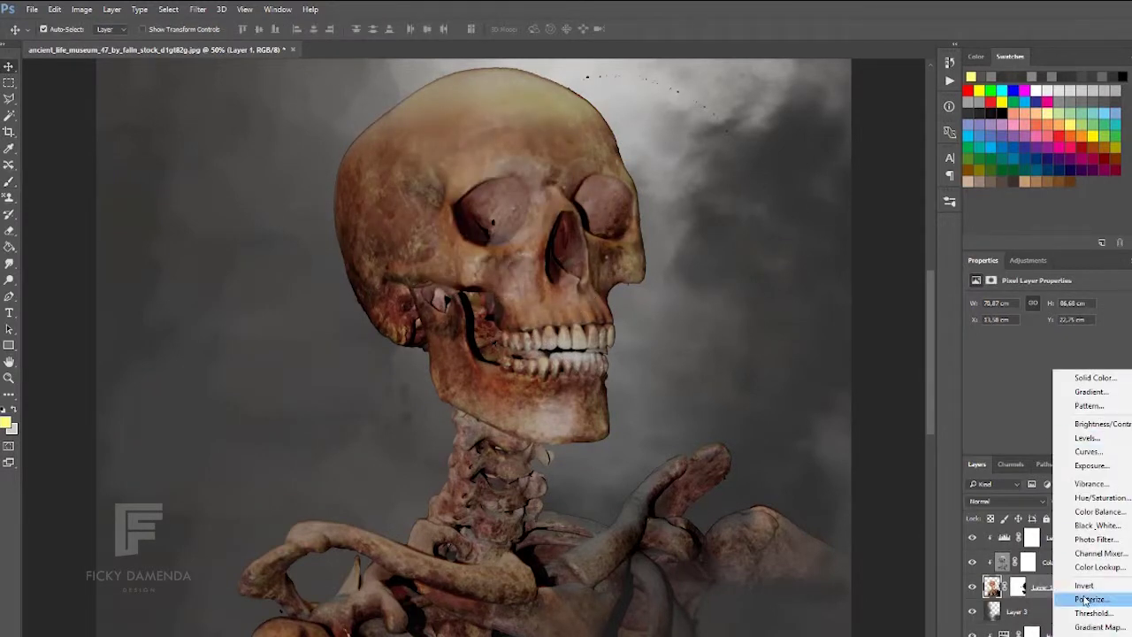
click(1096, 636)
drag(1055, 366, 1056, 390)
drag(1047, 414, 1080, 414)
mouse_move(1089, 342)
mouse_down()
mouse_move(1017, 342)
mouse_move(1001, 369)
mouse_up()
right_click(1117, 549)
key(Escape)
Add a Hue/Saturation adjustment lowering saturation and lightness, with Yellows saturation near -37.
click(1097, 636)
mouse_move(1046, 393)
mouse_down()
mouse_move(1016, 394)
mouse_move(1004, 370)
mouse_up()
click(1025, 317)
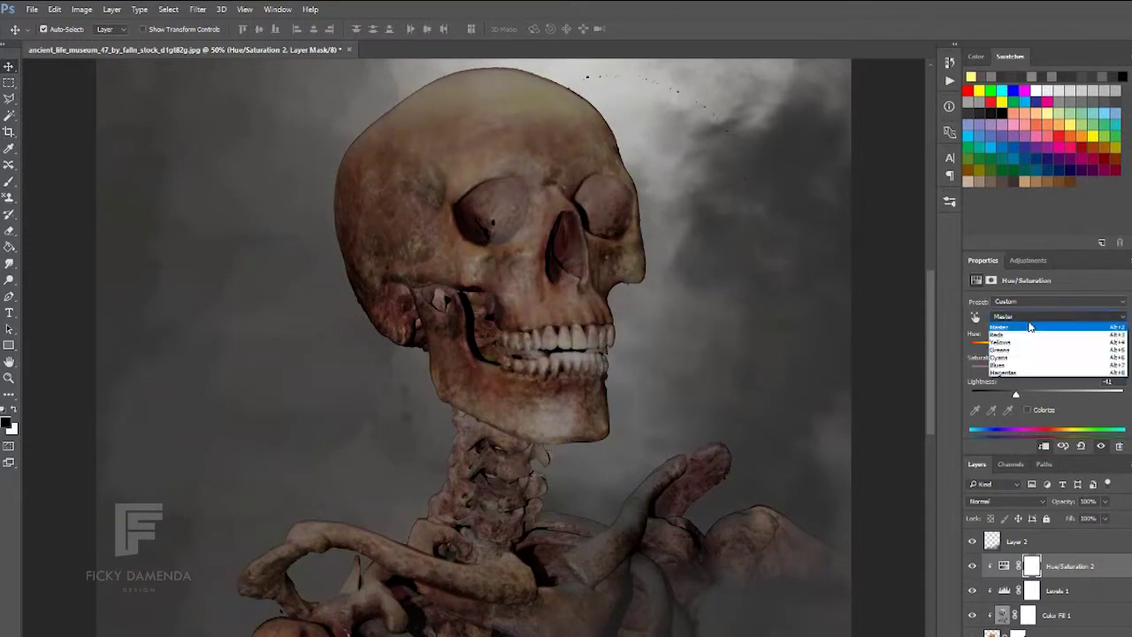
drag(1017, 372, 1019, 380)
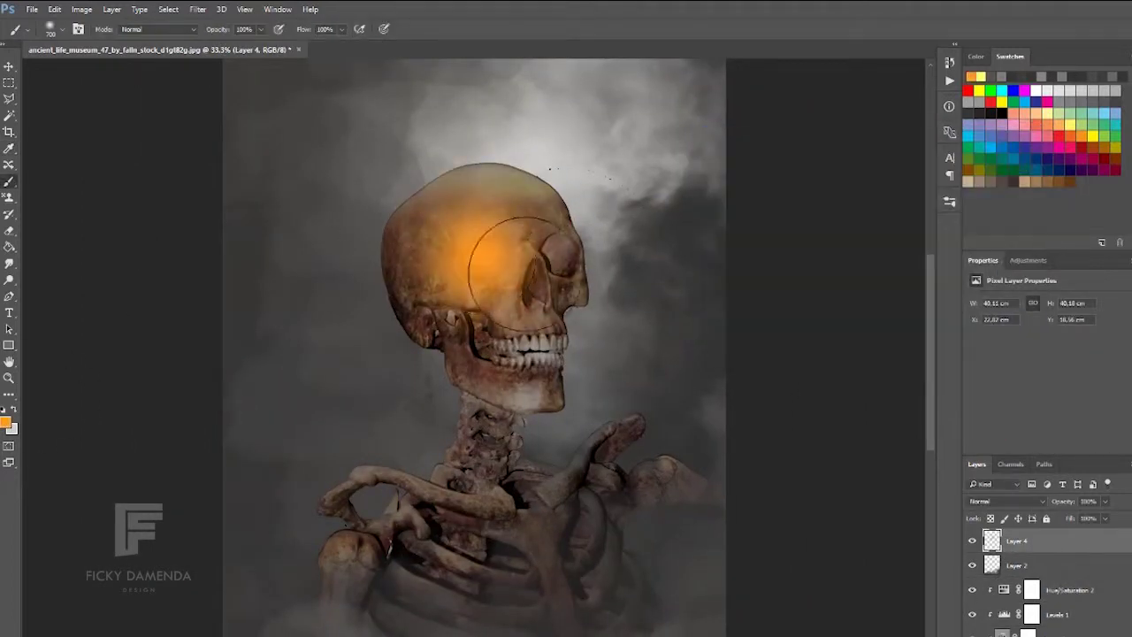
Set the orange glow layer to Overlay and choose a lighter orange painting colour.
click(1008, 501)
click(1000, 371)
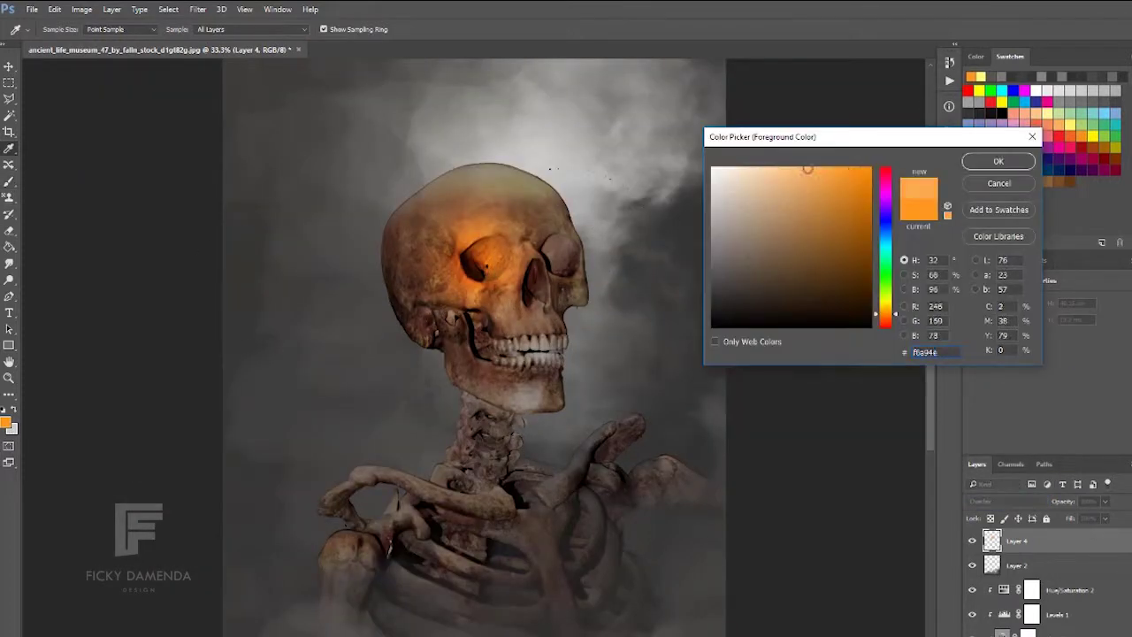
click(1025, 164)
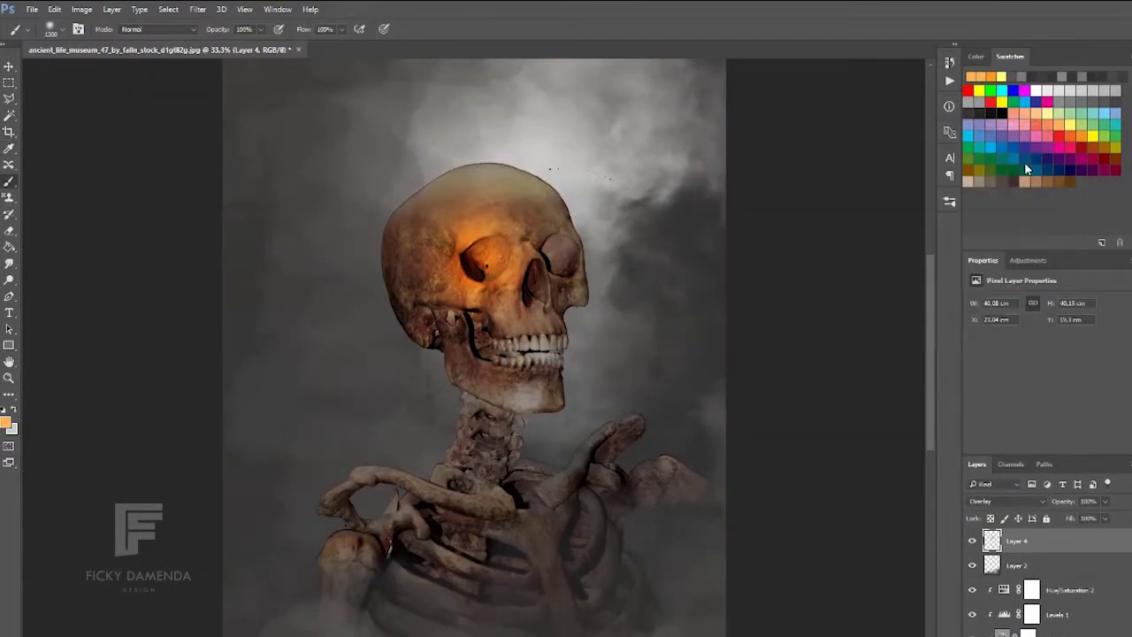
key(Return)
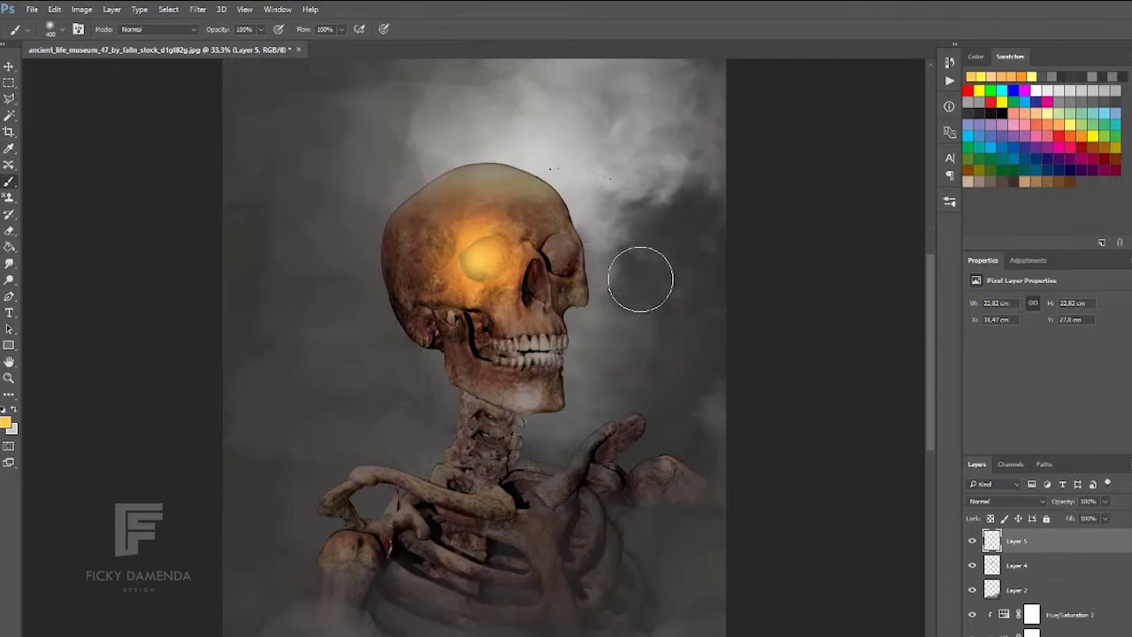
Select both eye-glow layers and Alt-drag copies onto the right eye socket.
key(ctrl+plus)
key(ctrl+plus)
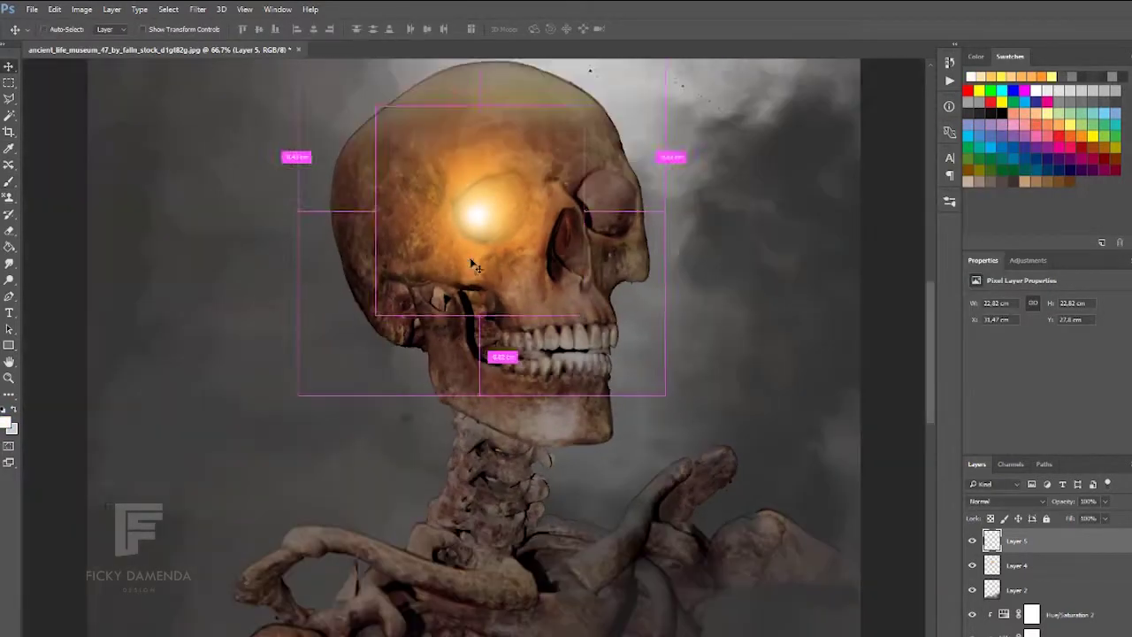
shift+click(1045, 549)
mouse_move(477, 208)
mouse_down()
mouse_move(645, 222)
mouse_move(596, 206)
mouse_up()
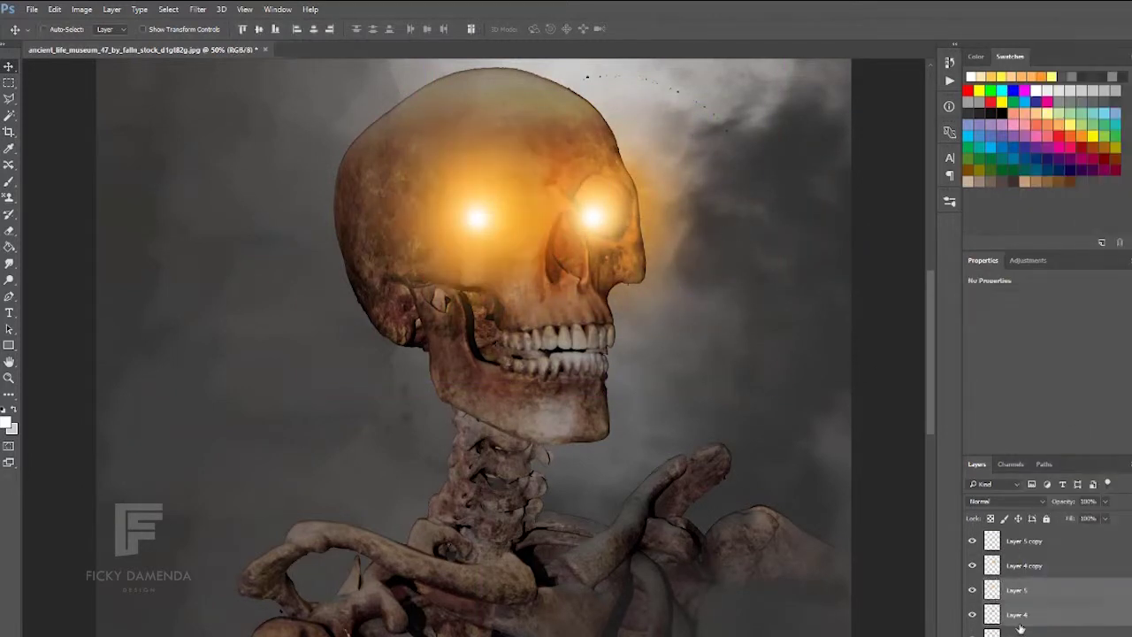
Convert the drawn path to a selection and mask out the glow inside it.
key(ctrl+plus)
right_click(405, 99)
click(442, 222)
key(Return)
key(v)
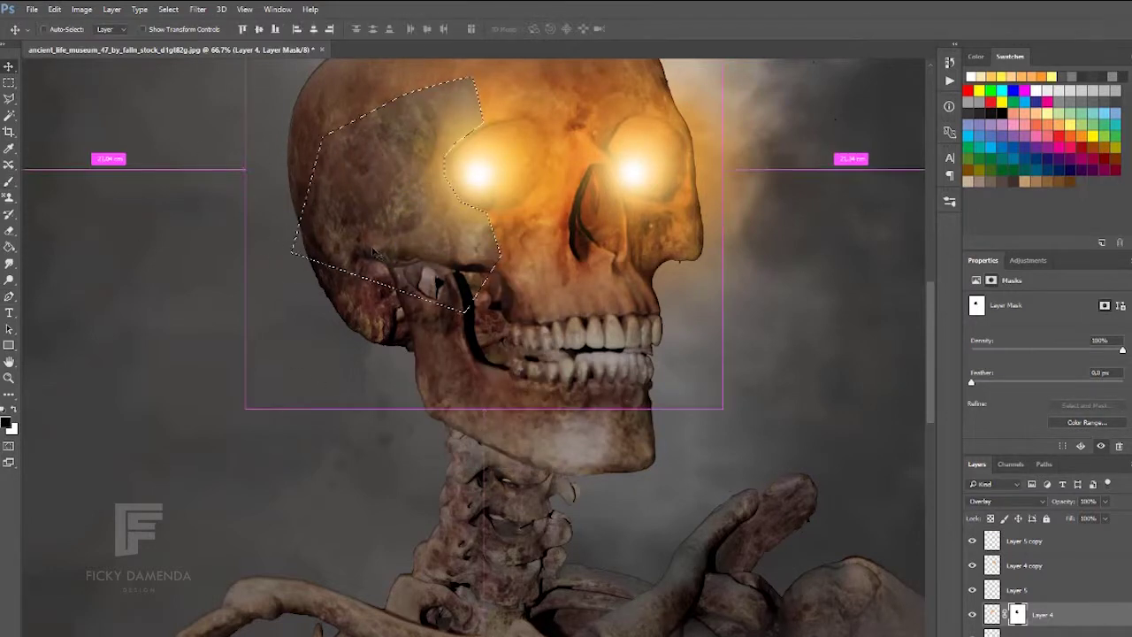
key(ctrl+d)
key(b)
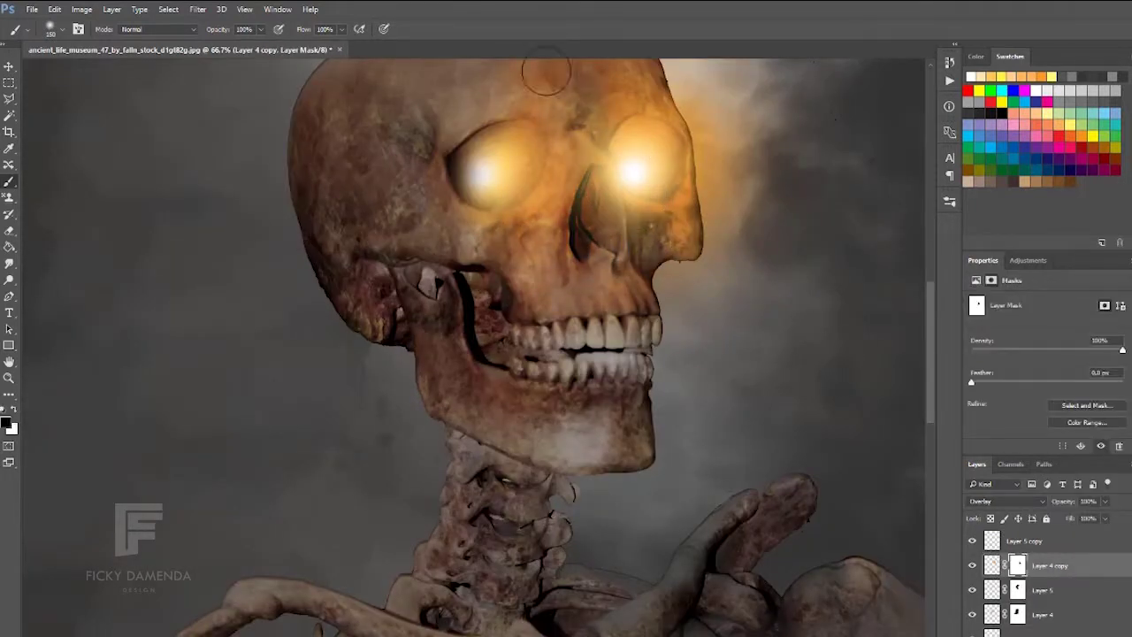
Trim the remaining glow spill on the Layer 5 copy glow layer.
click(1032, 543)
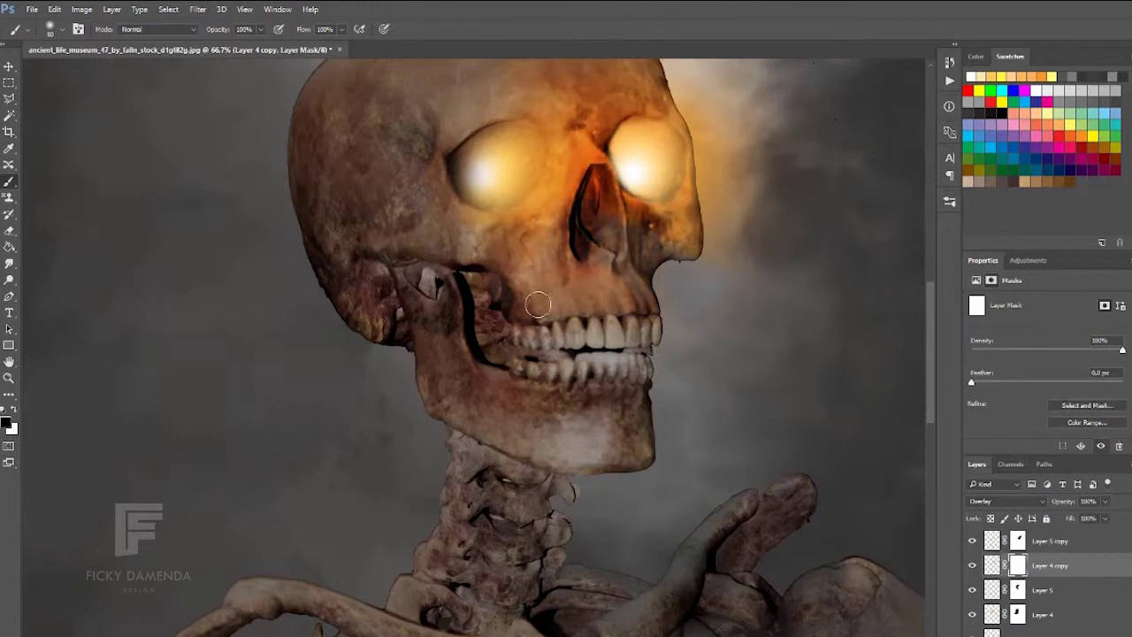
scroll(806, 253, up, 2)
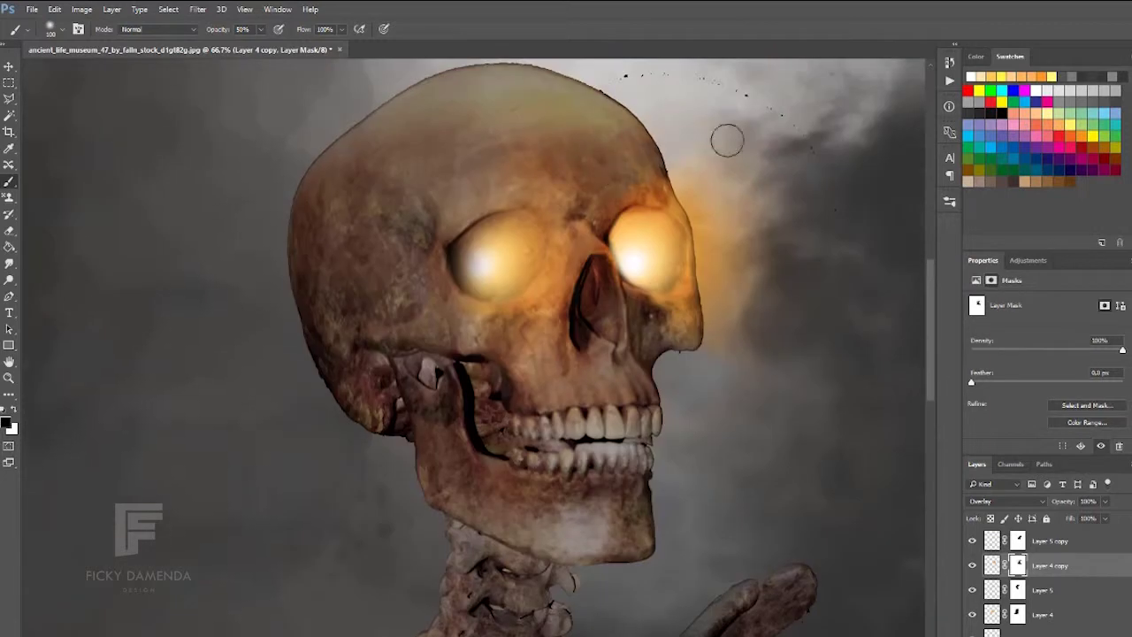
scroll(616, 468, down, 2)
scroll(616, 464, down, 1)
key(ctrl+shift+alt+n)
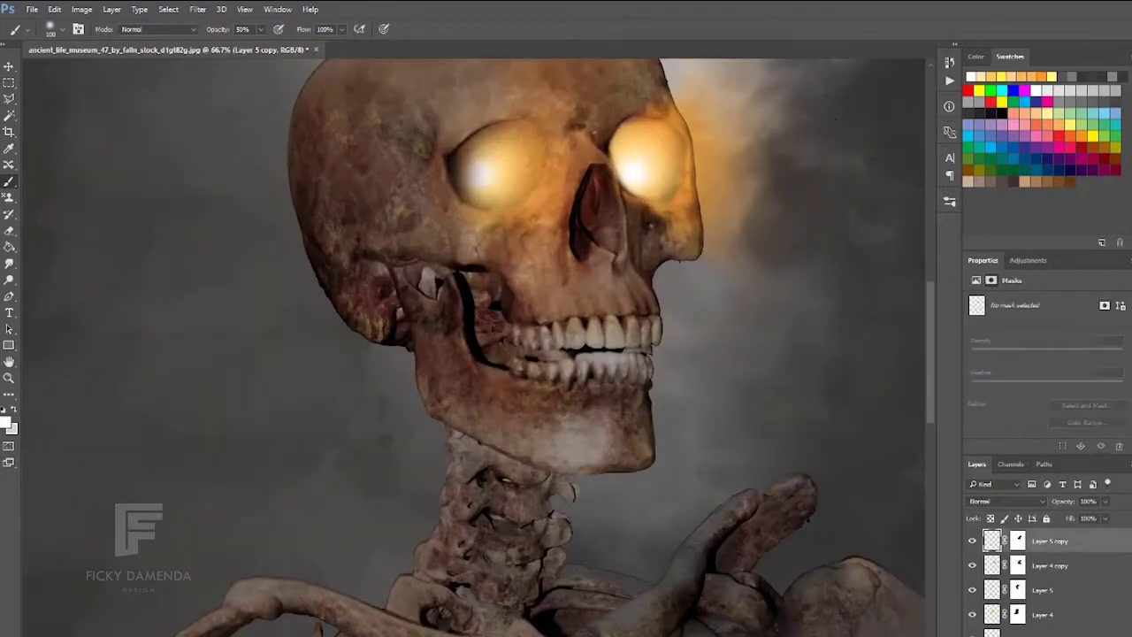
Paint orange into the nose cavity, then yellow sampled from the eye glow on a new layer.
click(588, 206)
key(ctrl+shift+alt+n)
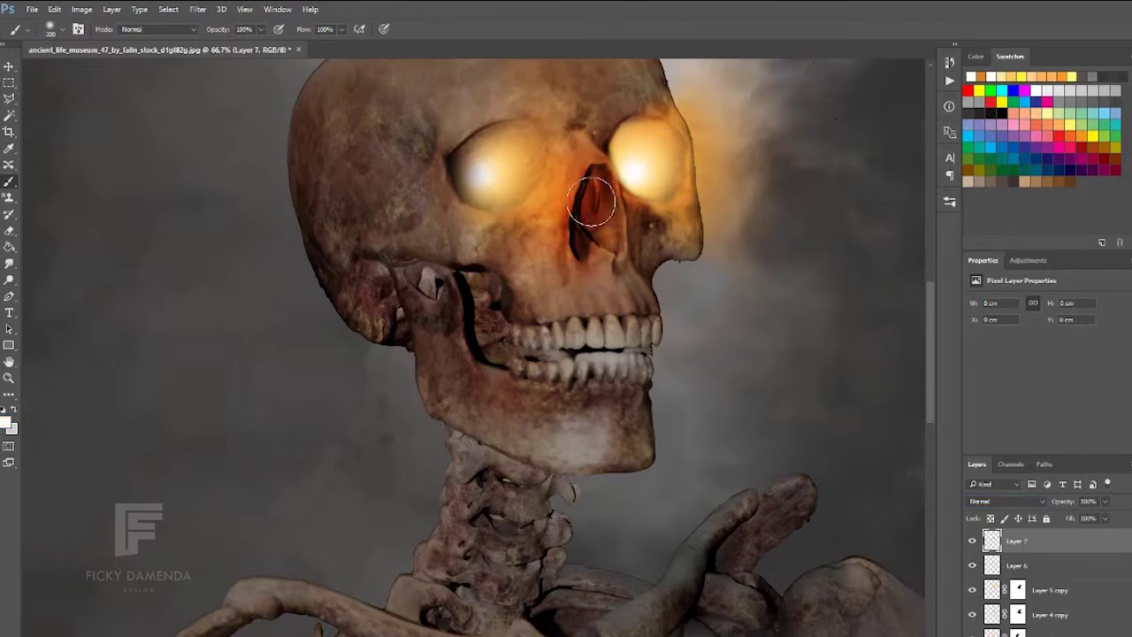
click(591, 201)
alt+click(663, 139)
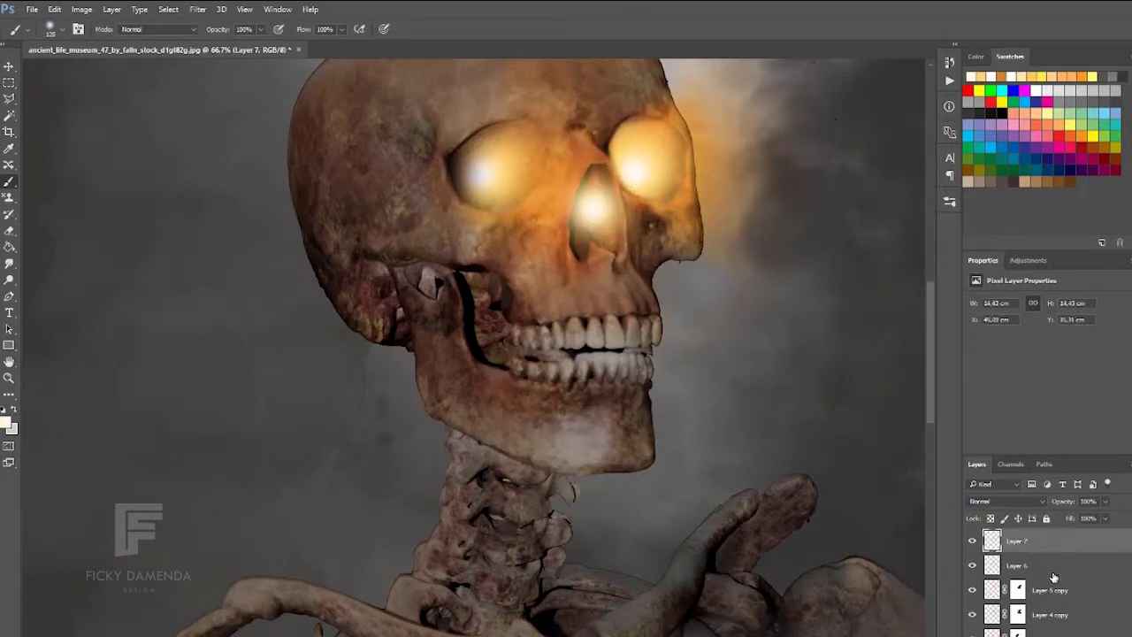
Mask the nose glow layers at 61% strength and shift the glow up and left.
key(d)
key(6)
key(1)
click(991, 541)
drag(596, 214, 574, 197)
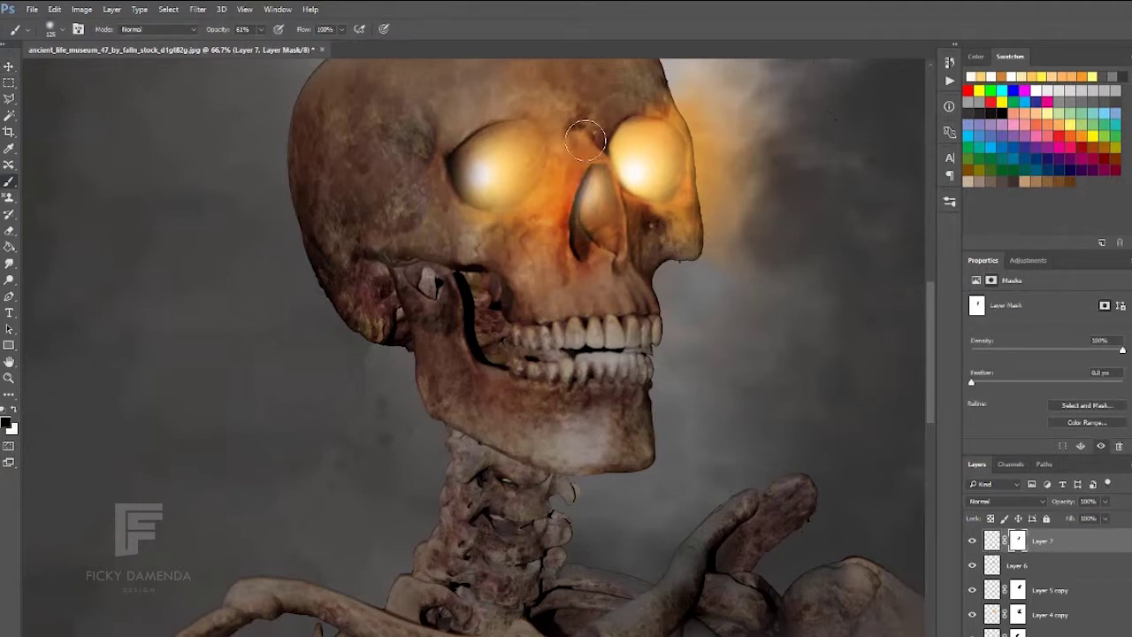
key(alt+bracketleft)
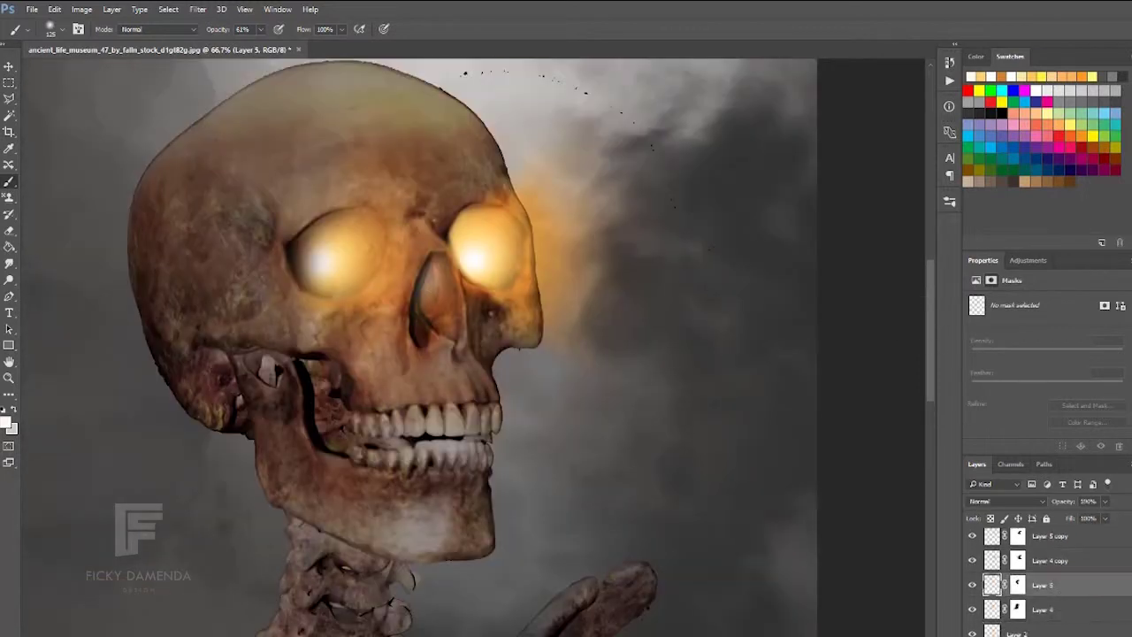
Turn the eye path into a selection and fill it with a white-to-transparent gradient.
key(ctrl+Return)
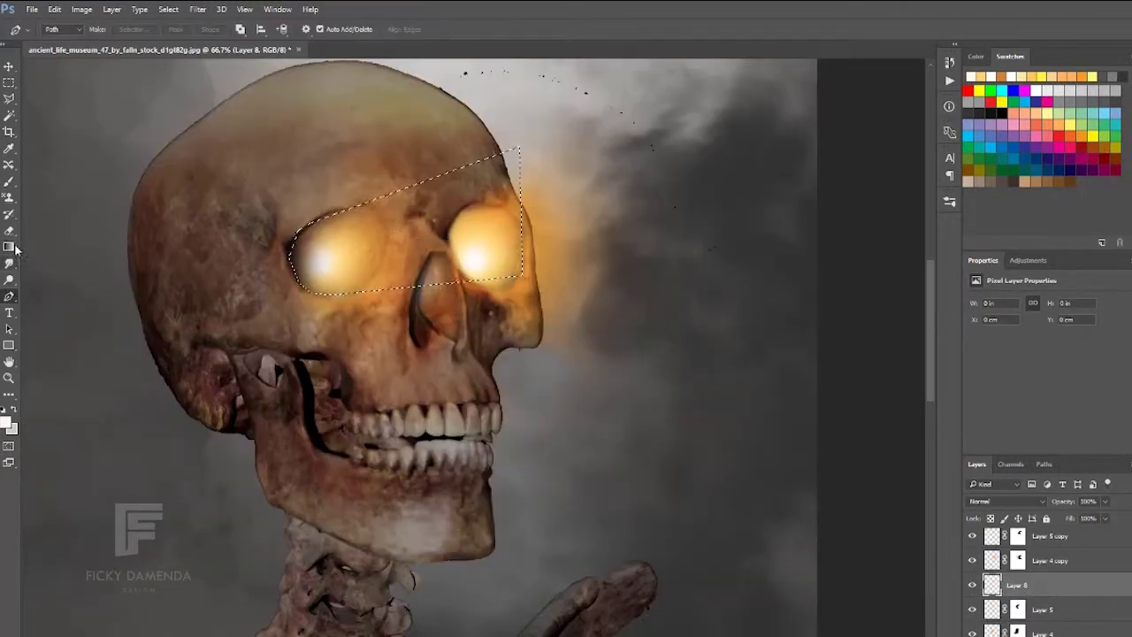
click(9, 247)
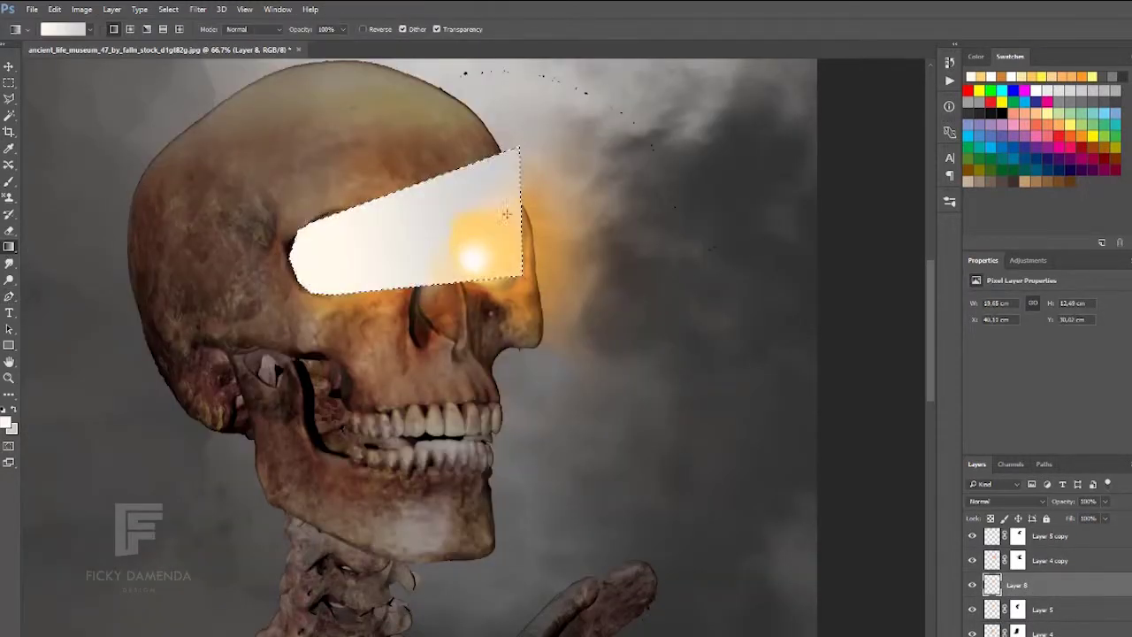
mouse_move(509, 168)
mouse_down()
mouse_move(305, 265)
mouse_move(460, 212)
mouse_up()
click(66, 29)
double_click(480, 333)
click(998, 157)
click(709, 152)
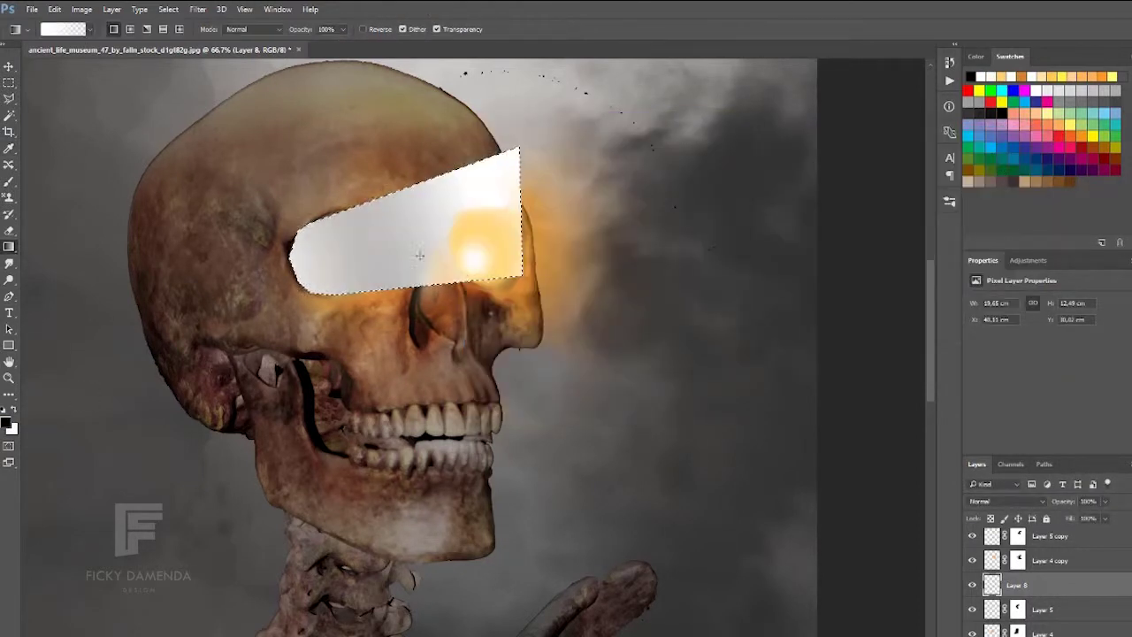
drag(301, 257, 442, 212)
click(63, 30)
Mask out the white beam's right part and blend it as Soft Light at 71% opacity.
key(ctrl+d)
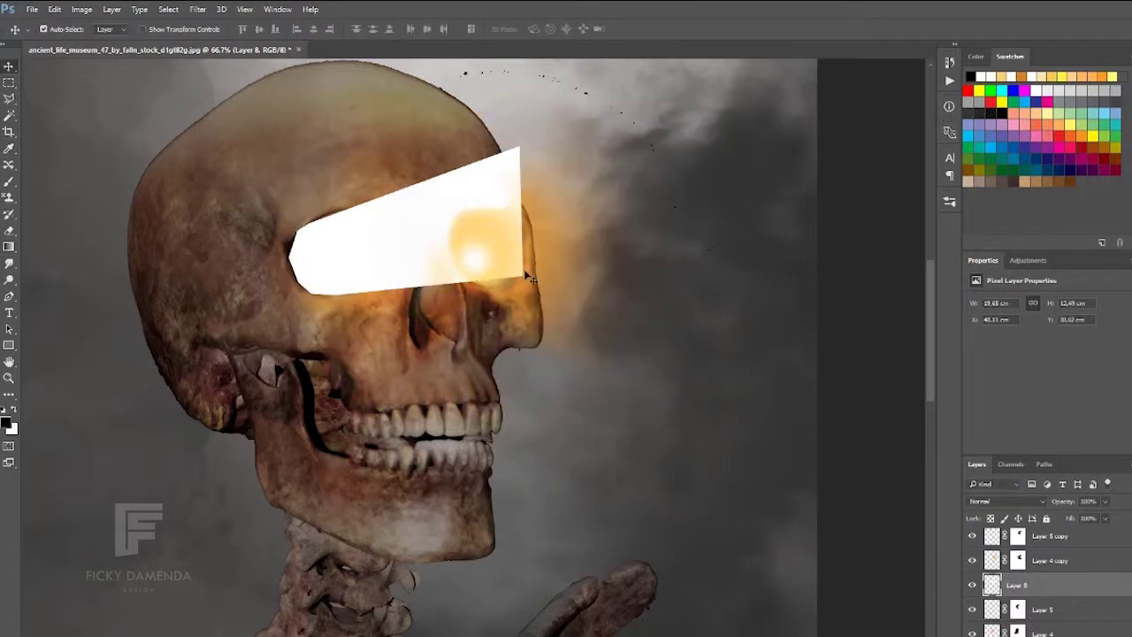
key(b)
mouse_move(531, 248)
mouse_down()
mouse_move(593, 202)
mouse_move(515, 137)
mouse_up()
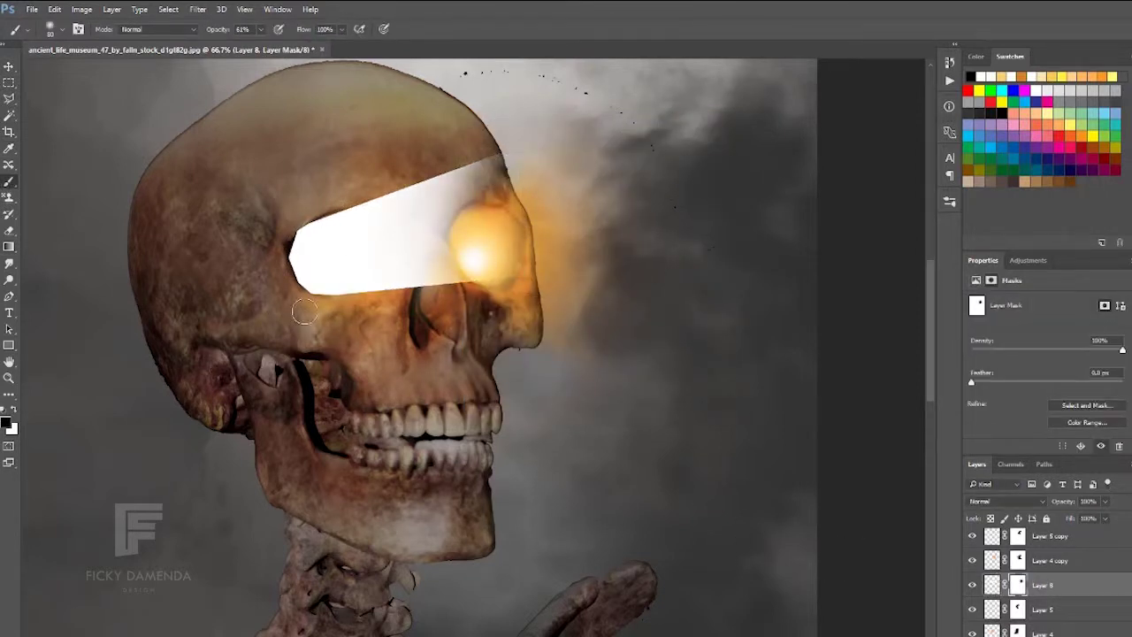
scroll(1008, 500, down, 5)
drag(1064, 501, 1053, 501)
click(992, 585)
right_click(9, 262)
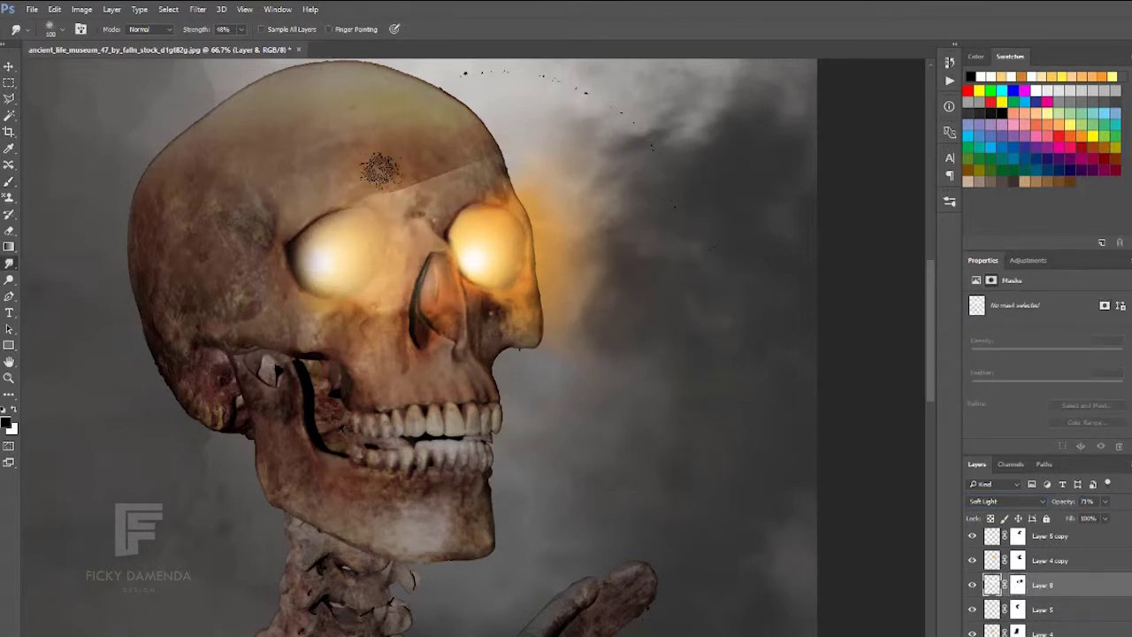
Scale and warp the beam so it stretches outward to the right.
key(v)
key(ctrl+minus)
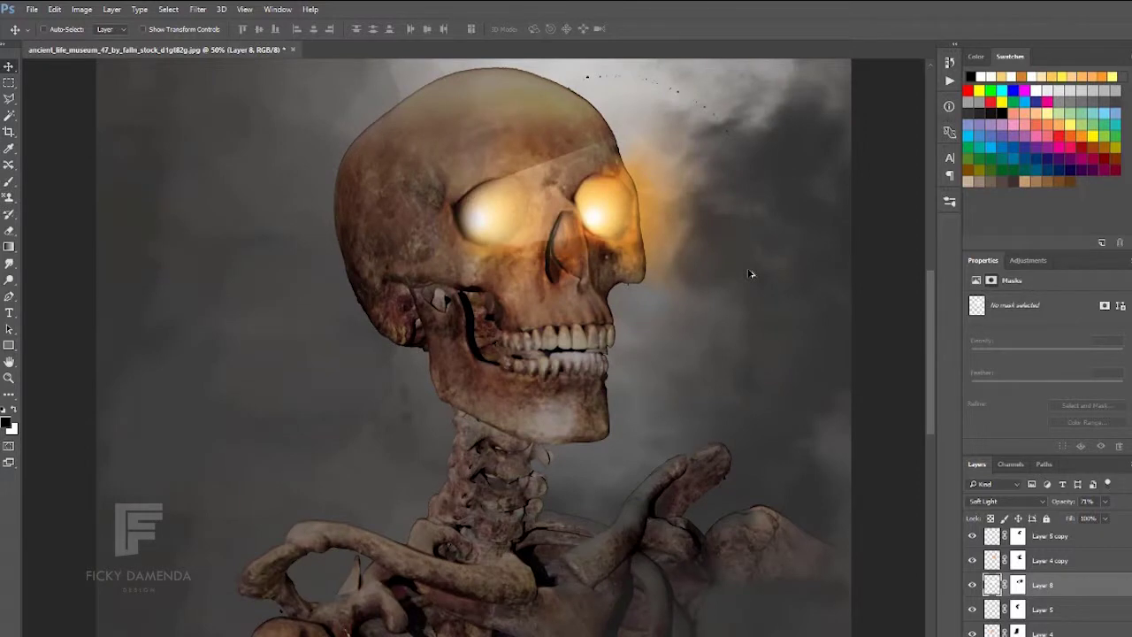
key(ctrl+t)
drag(634, 130, 804, 76)
drag(581, 293, 584, 309)
right_click(730, 316)
click(770, 417)
drag(801, 378, 823, 434)
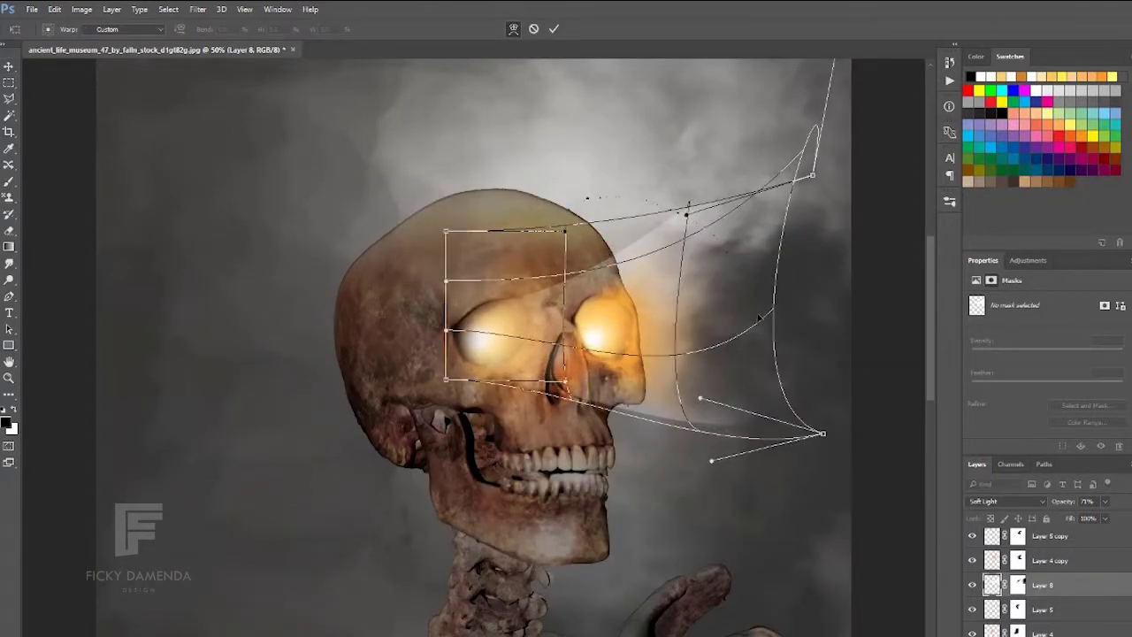
key(Return)
Widen the beam's right end and slightly narrow its left end.
key(ctrl+t)
drag(804, 379, 800, 458)
drag(447, 379, 446, 360)
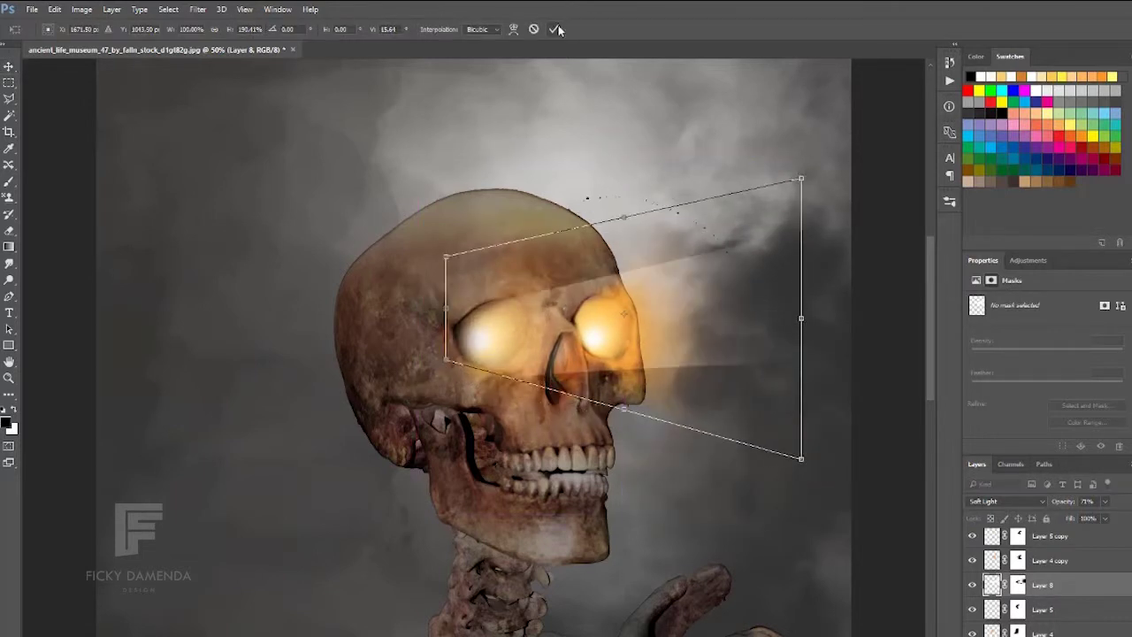
key(Return)
Enlarge Layer 8's beam at the right end with a perspective transform and blend it as Overlay.
click(594, 253)
scroll(1073, 583, up, 1)
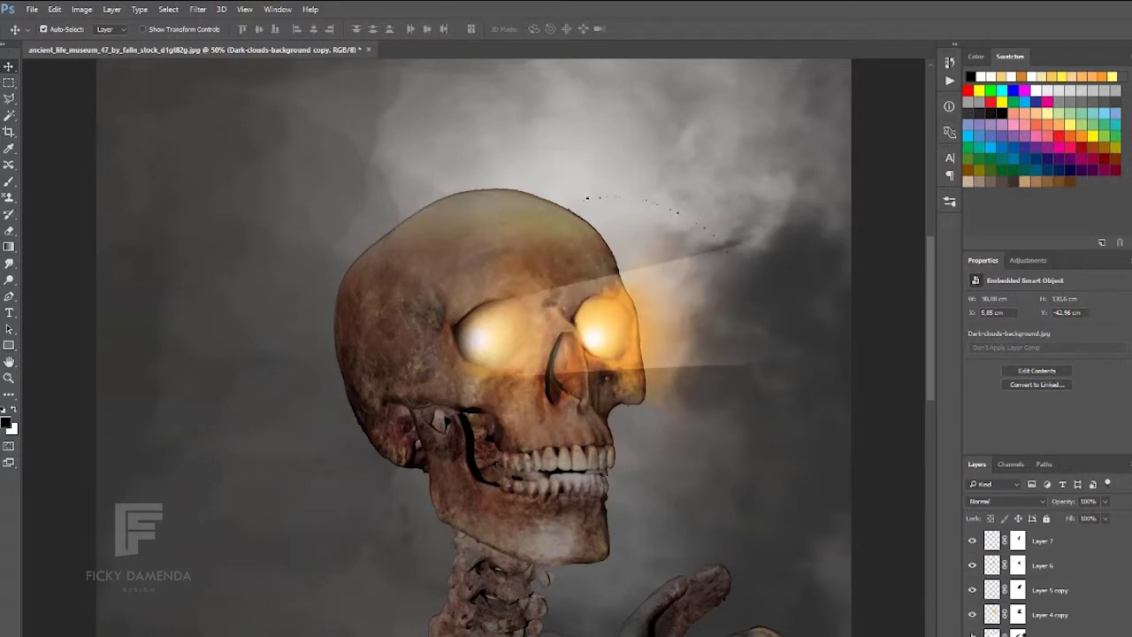
click(1043, 630)
key(ctrl+t)
right_click(728, 219)
click(751, 283)
drag(801, 227, 804, 214)
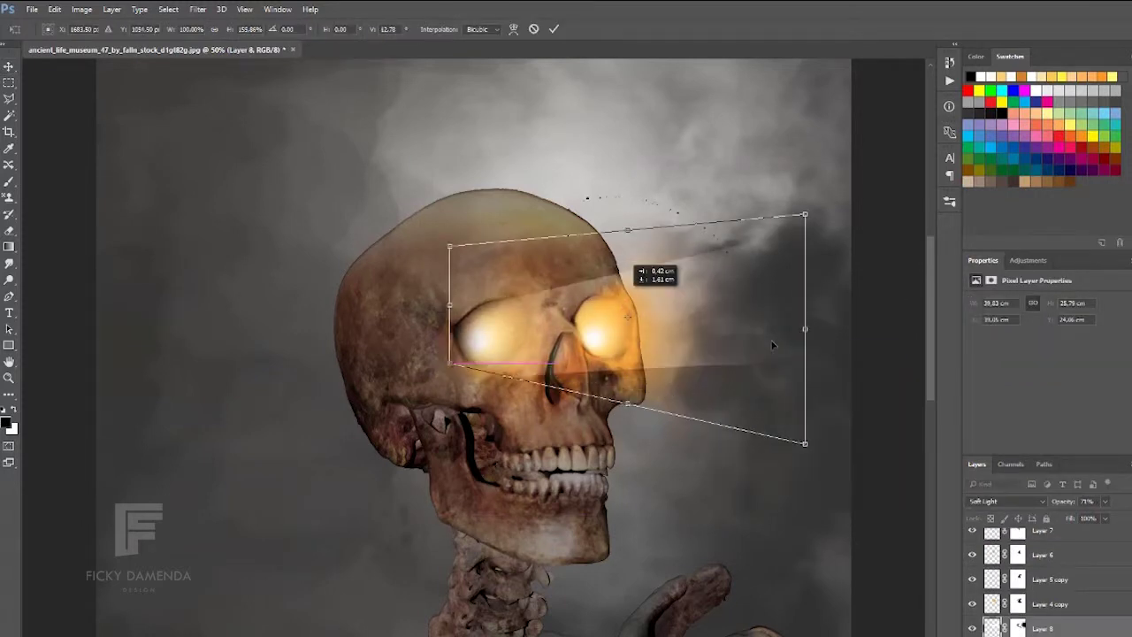
click(554, 29)
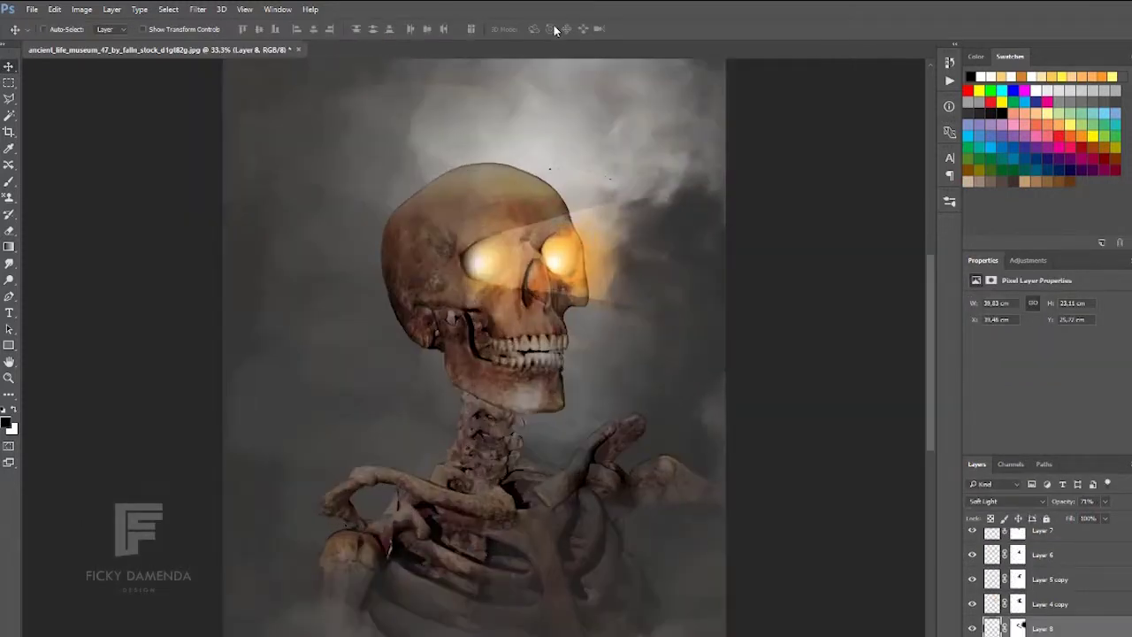
click(1005, 500)
click(982, 371)
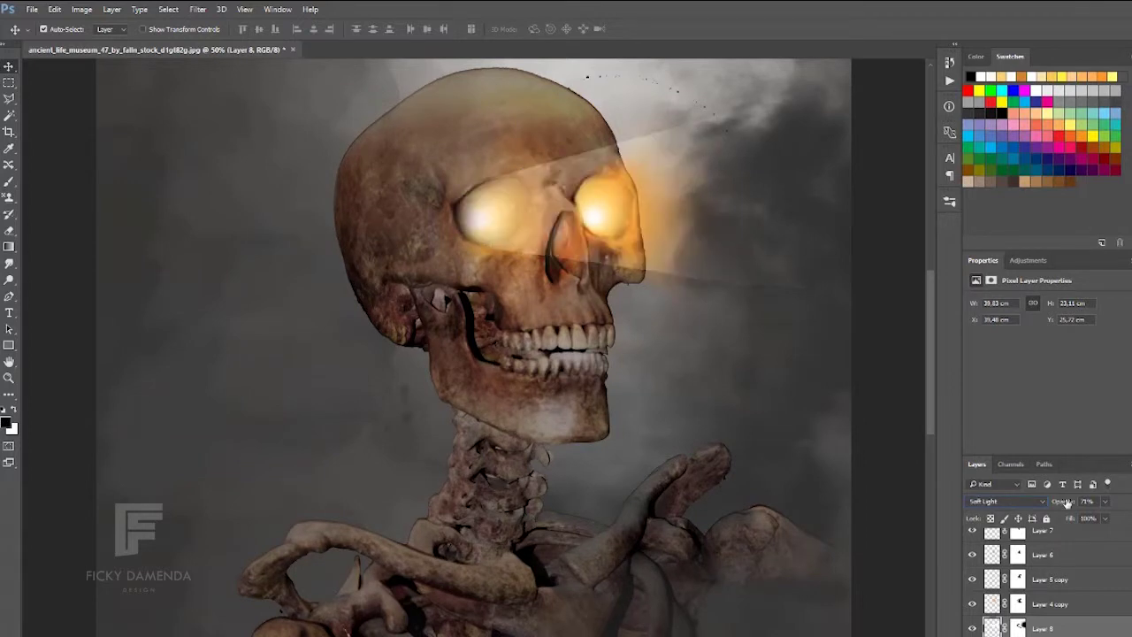
Move the beam copy below the original and rotate it around the eye to about -33°.
drag(1054, 567, 1055, 591)
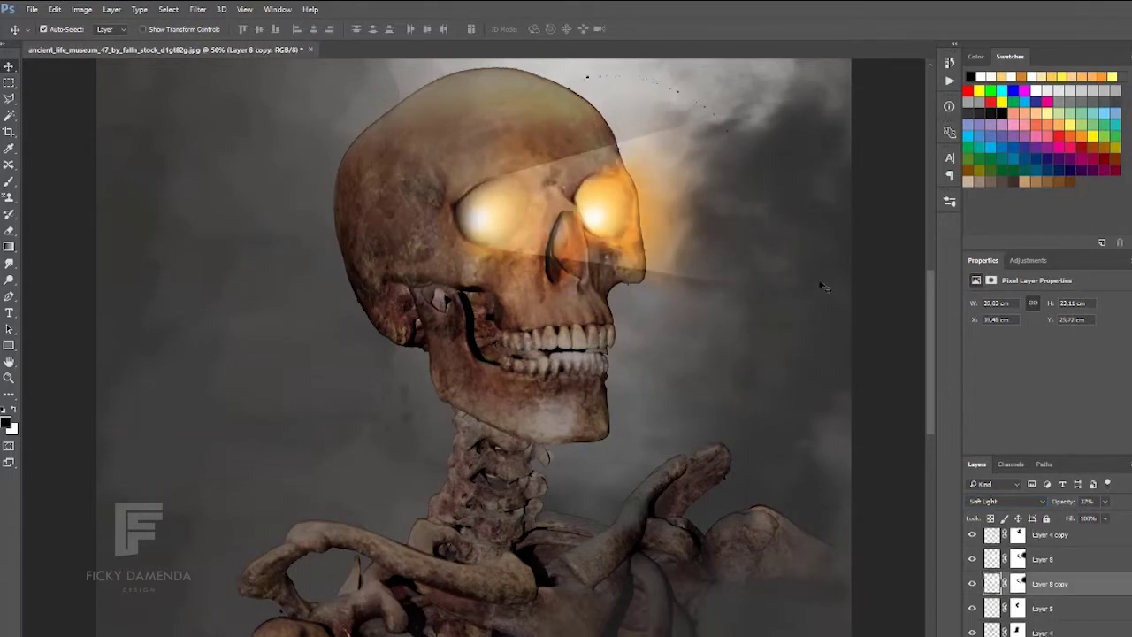
key(ctrl+t)
drag(894, 309, 913, 279)
key(ctrl+minus)
drag(752, 292, 585, 216)
drag(756, 315, 758, 280)
key(Return)
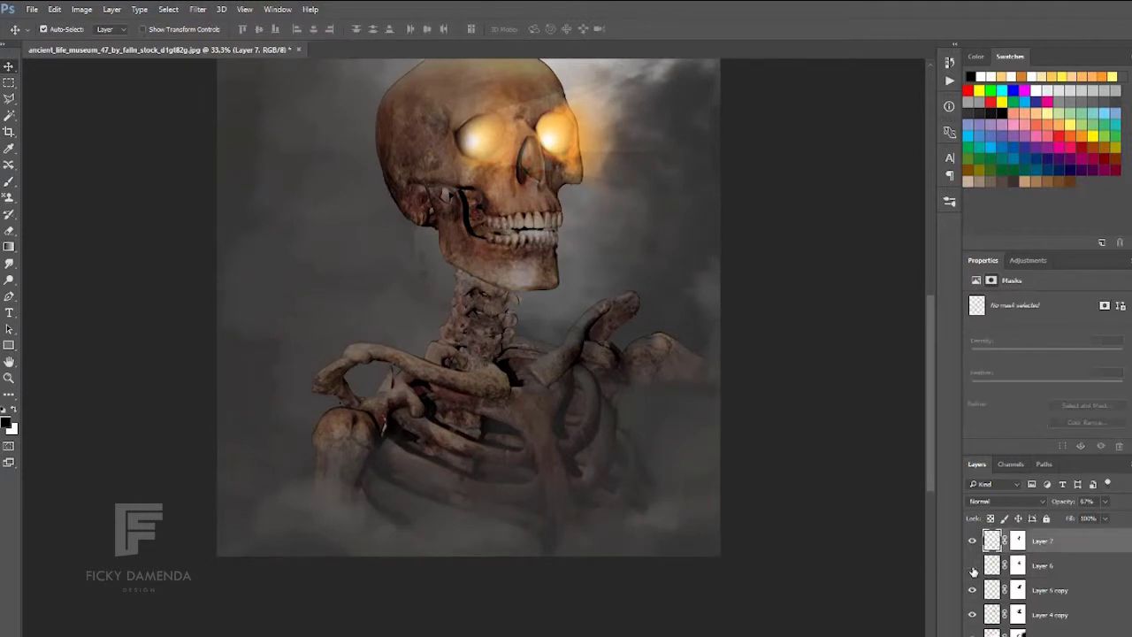
Paint orange over the jaw on a new layer and blend it as Overlay.
key(ctrl+plus)
key(ctrl+shift+alt+n)
key(b)
click(535, 287)
click(1007, 500)
click(990, 362)
key(ctrl+t)
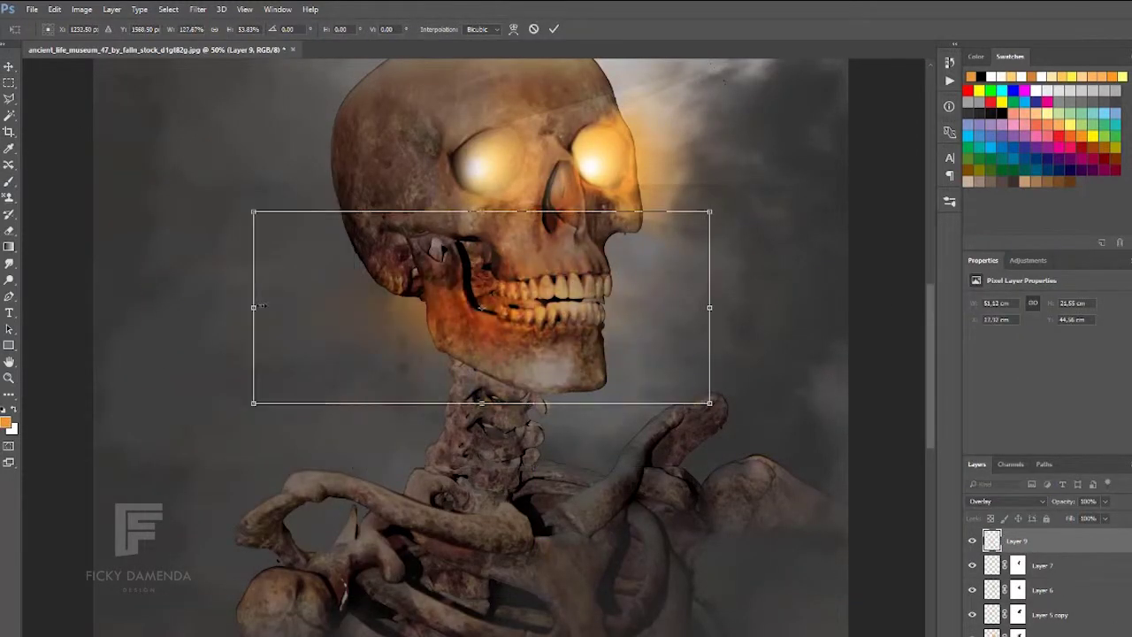
key(Return)
Repaint the jaw glow and reposition it over the mouth.
key(v)
key(ctrl+t)
key(Return)
click(529, 305)
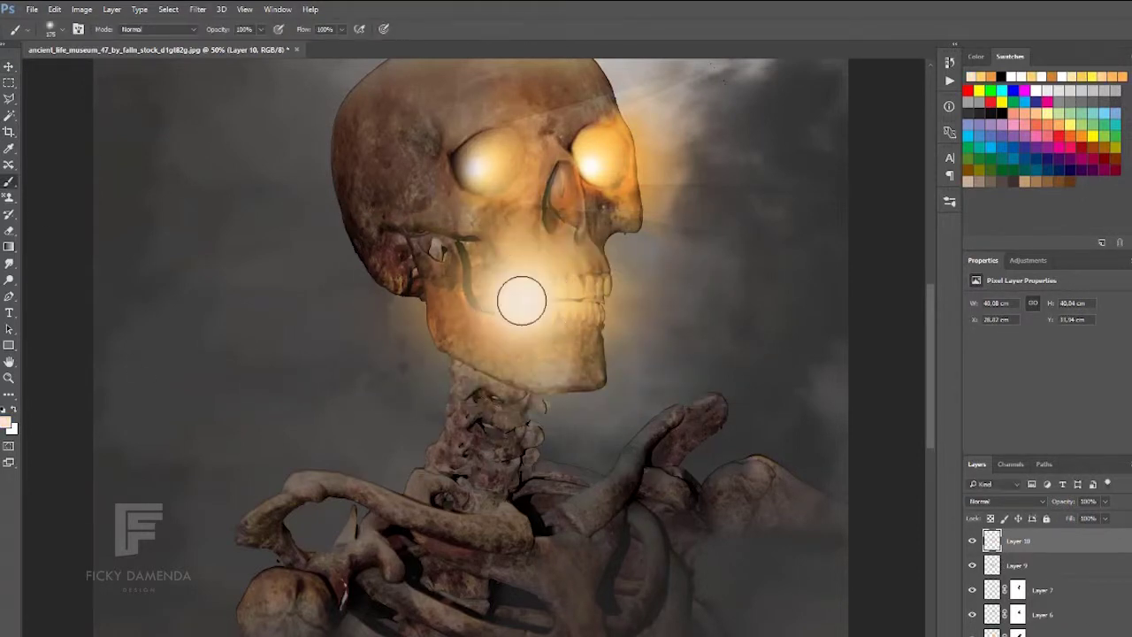
key(ctrl+t)
drag(528, 366, 546, 295)
key(Return)
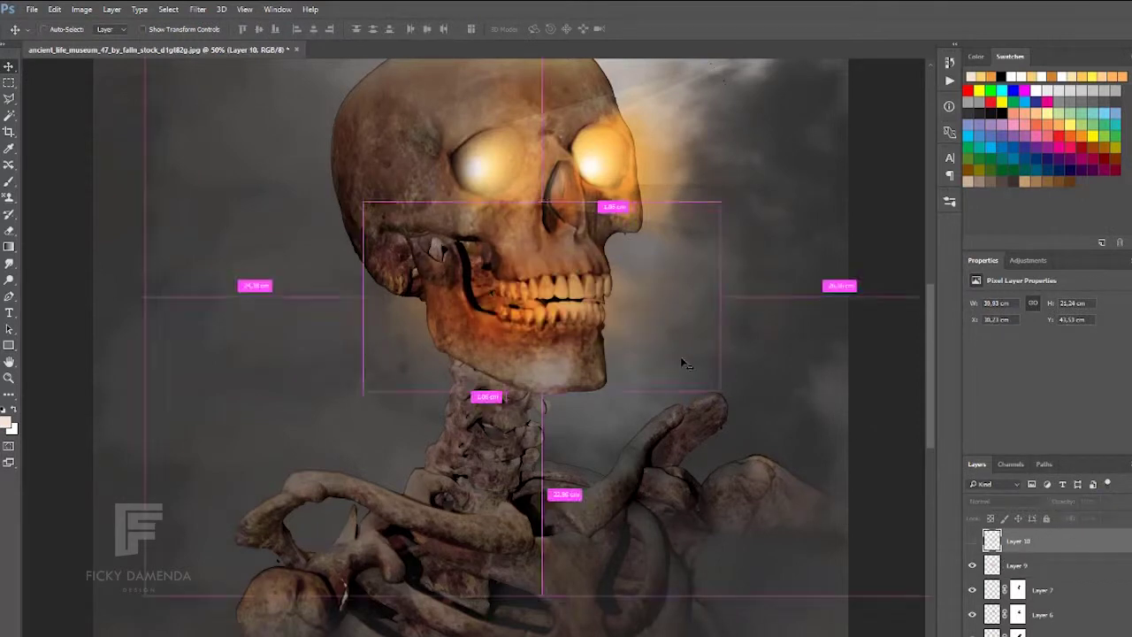
Add a mask hiding the glow over the lower teeth and jaw.
key(ctrl+plus)
key(ctrl+plus)
key(b)
click(972, 541)
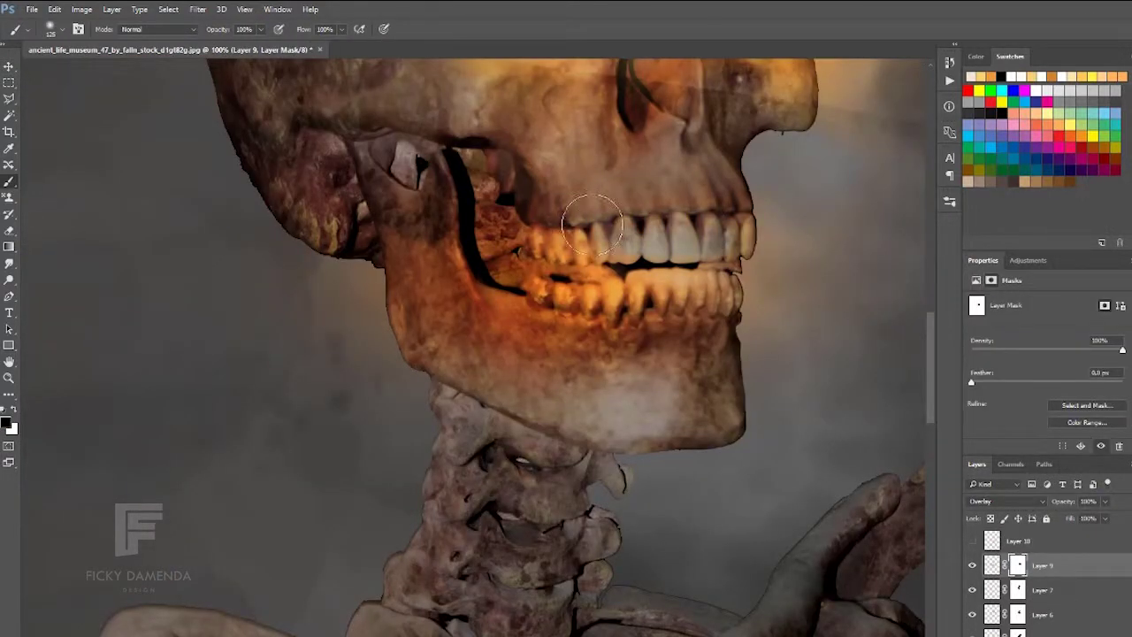
mouse_move(695, 307)
mouse_down()
mouse_move(604, 320)
mouse_move(706, 304)
mouse_move(522, 179)
mouse_up()
click(972, 540)
click(972, 565)
click(1017, 540)
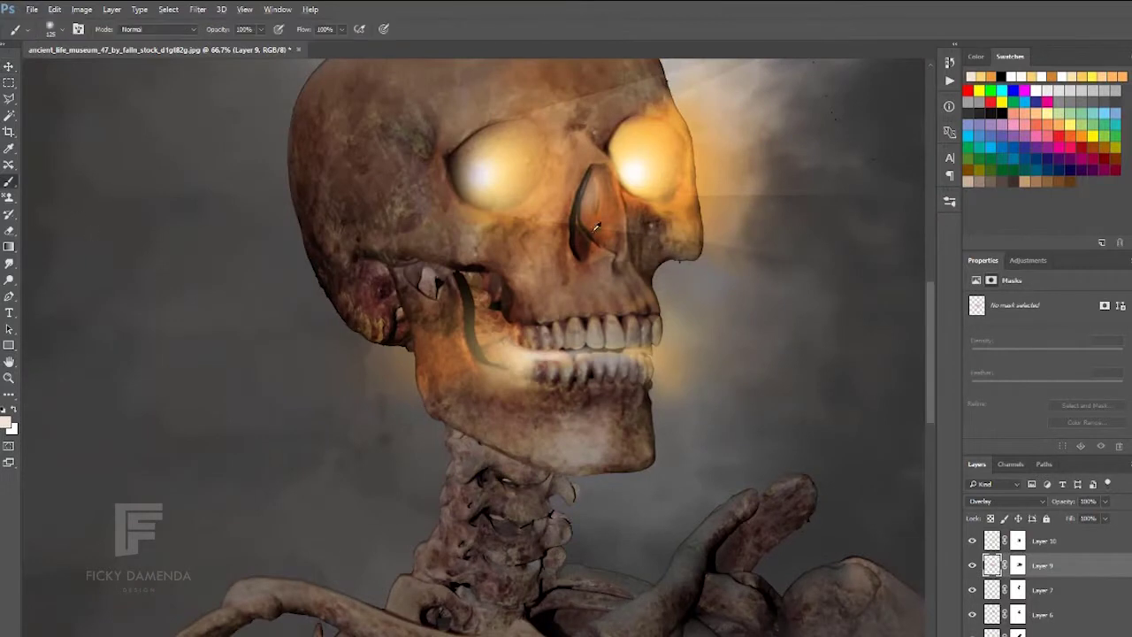
Target Layer 9's mask, activate Layer 10 and swap foreground and background colours.
key(ctrl+backslash)
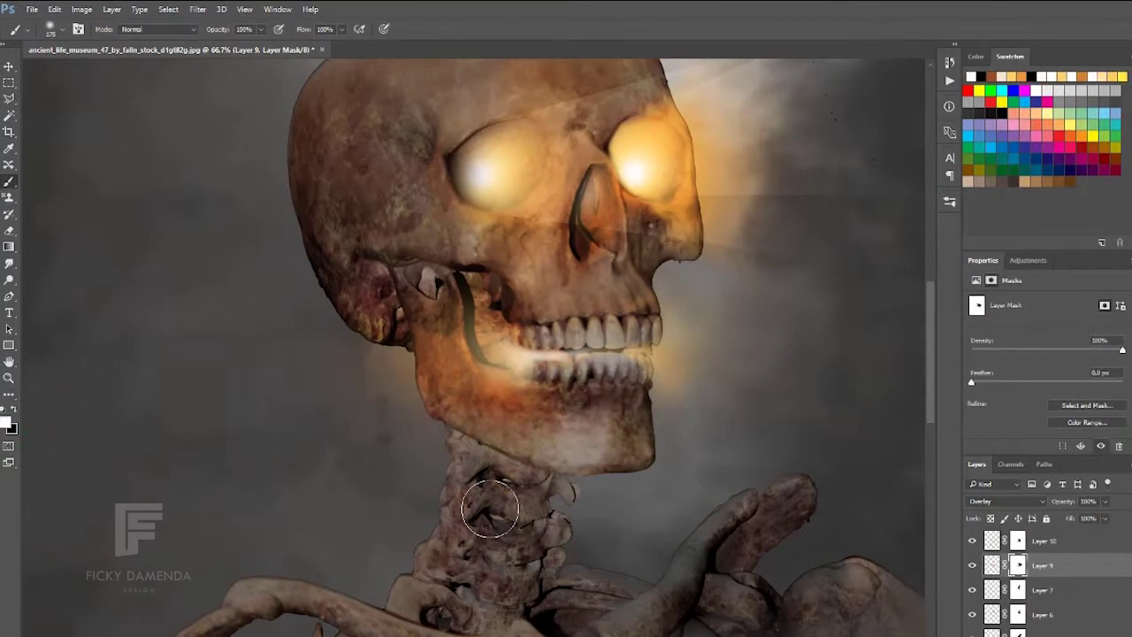
key(alt+bracketright)
key(x)
key(ctrl+plus)
key(ctrl+plus)
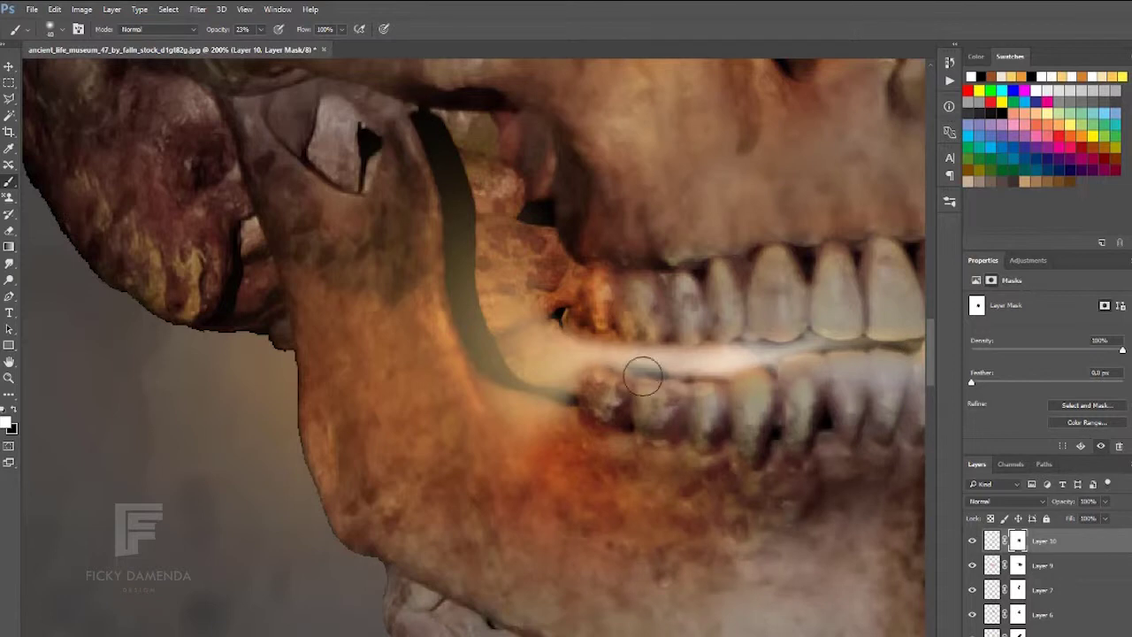
key(ctrl+minus)
key(ctrl+minus)
Paint a light tan glow along the jaw line on the layer pixels.
key(ctrl+2)
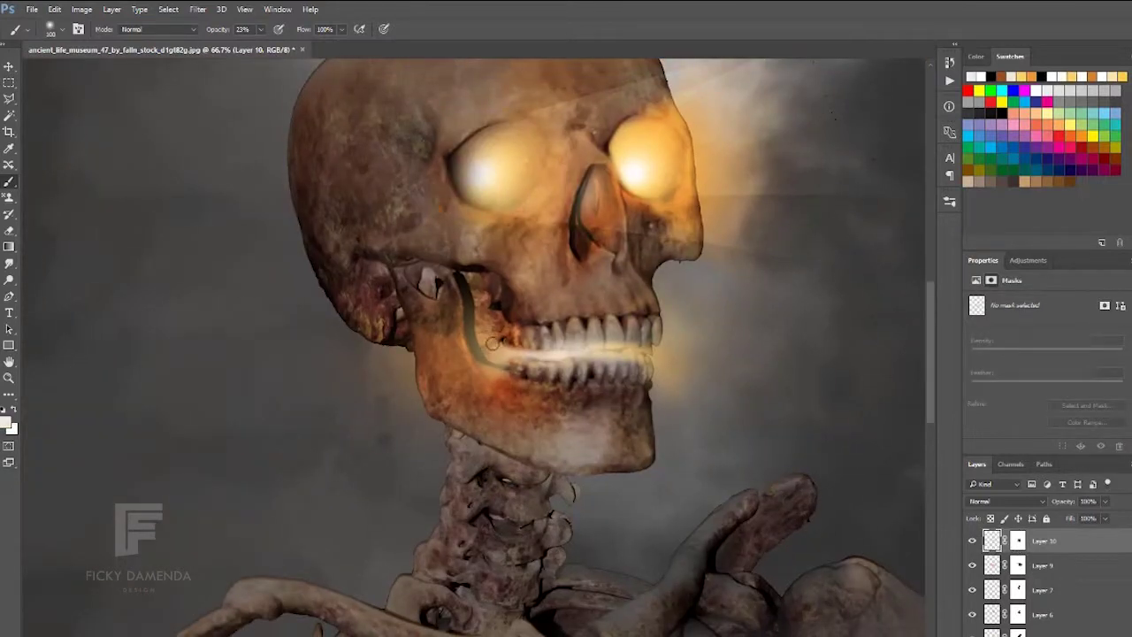
alt+click(493, 343)
drag(459, 276, 526, 399)
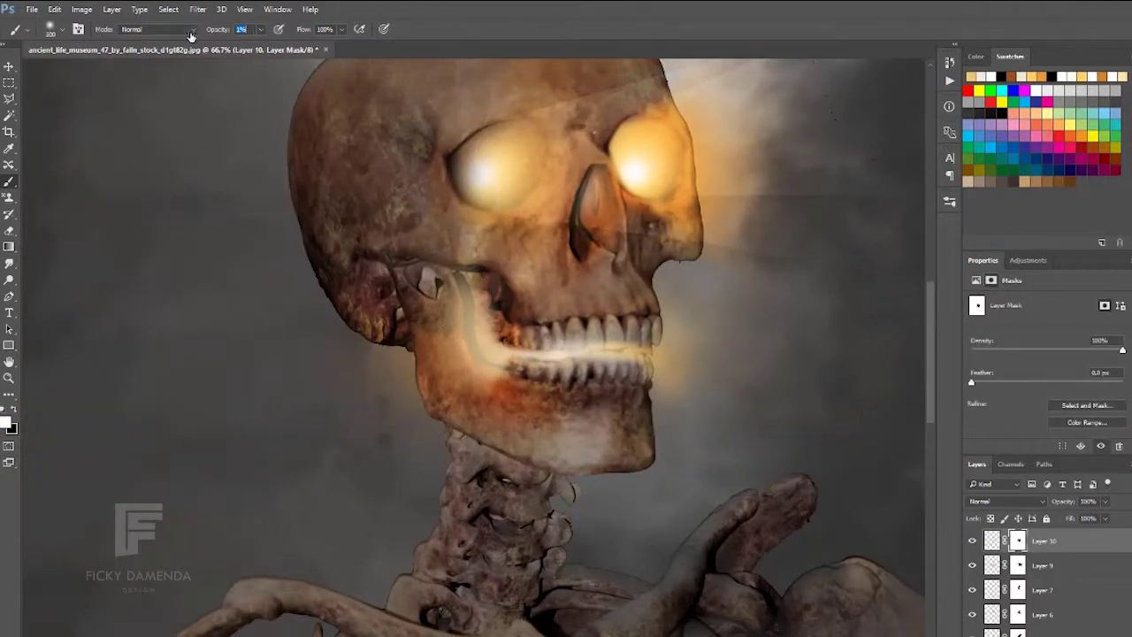
key(v)
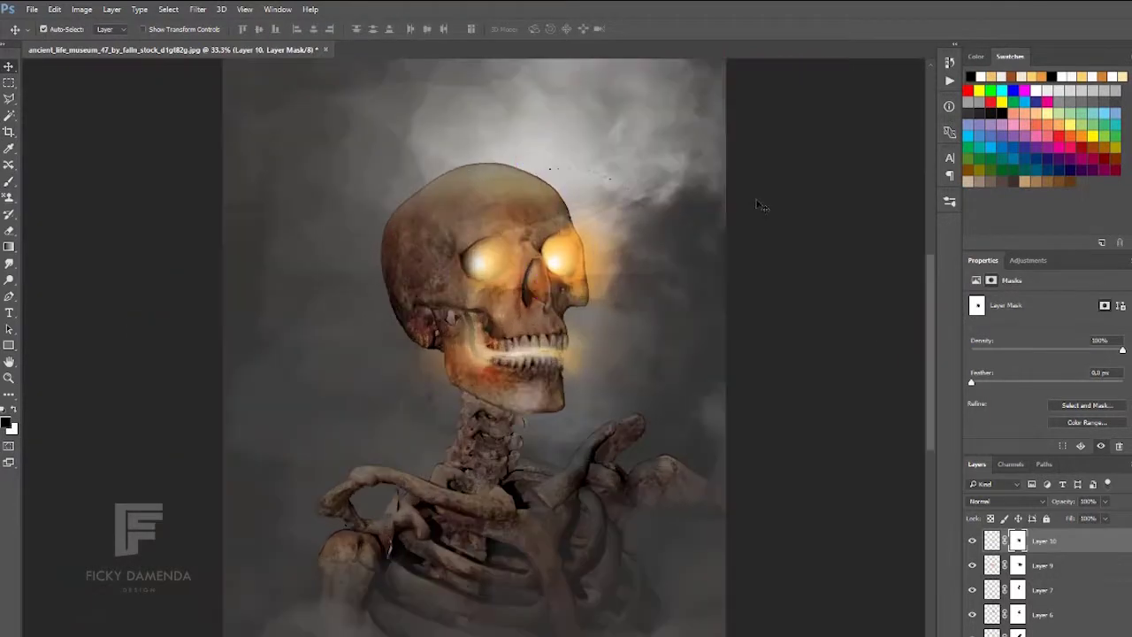
key(ctrl+0)
Add an Overlay layer and paint warm glow over the lower skeleton with a 500 brush.
key(ctrl+shift+alt+n)
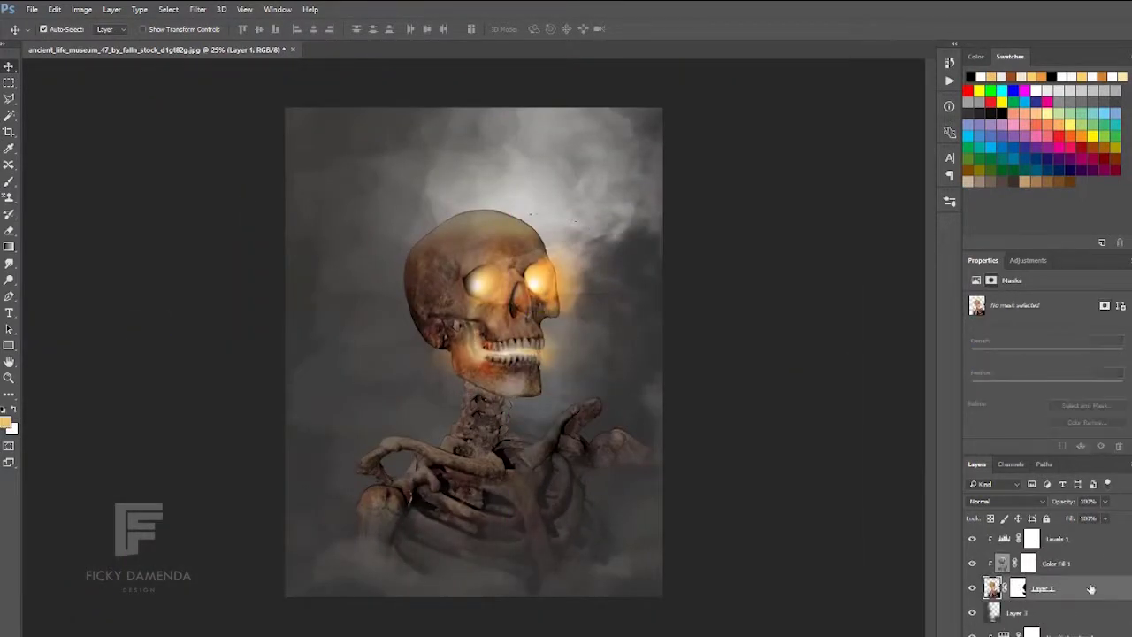
key(b)
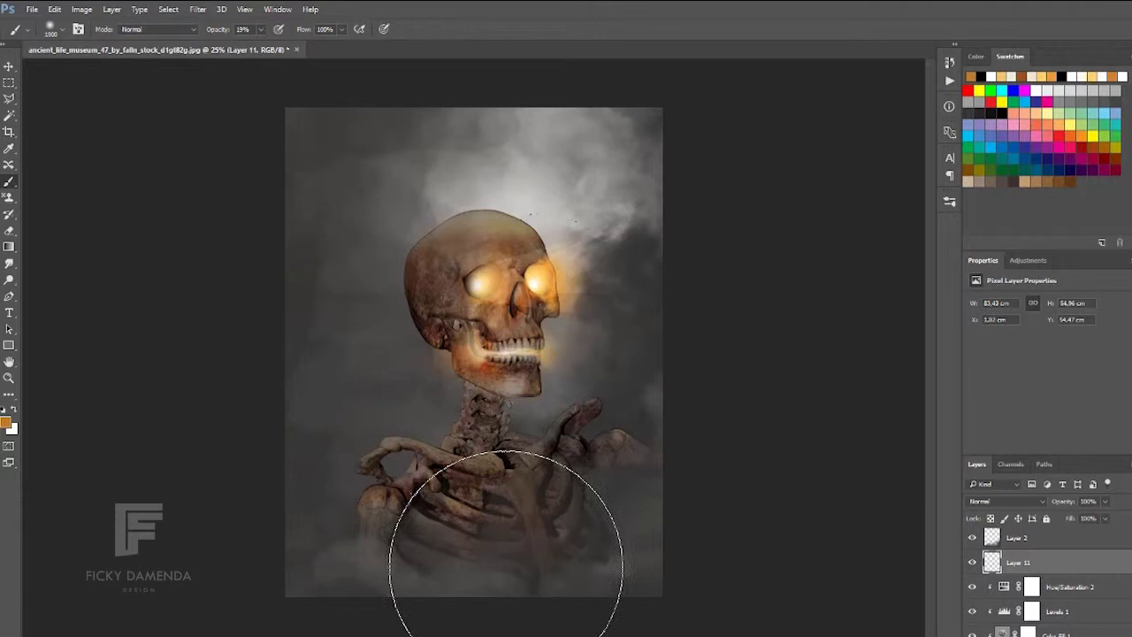
key(shift+alt+o)
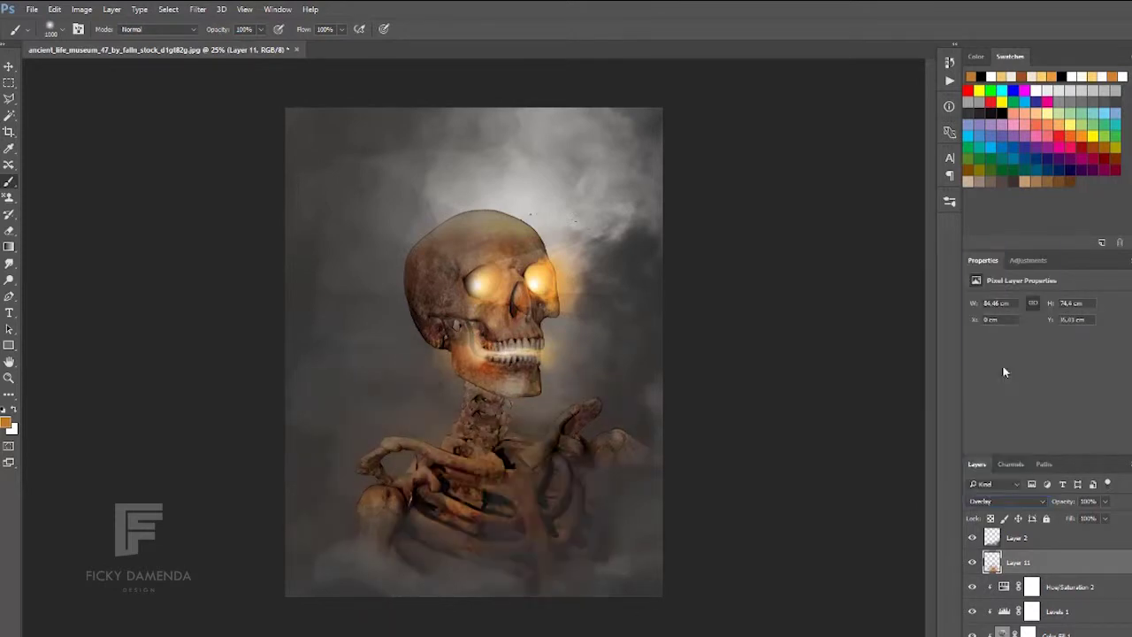
drag(531, 492, 497, 539)
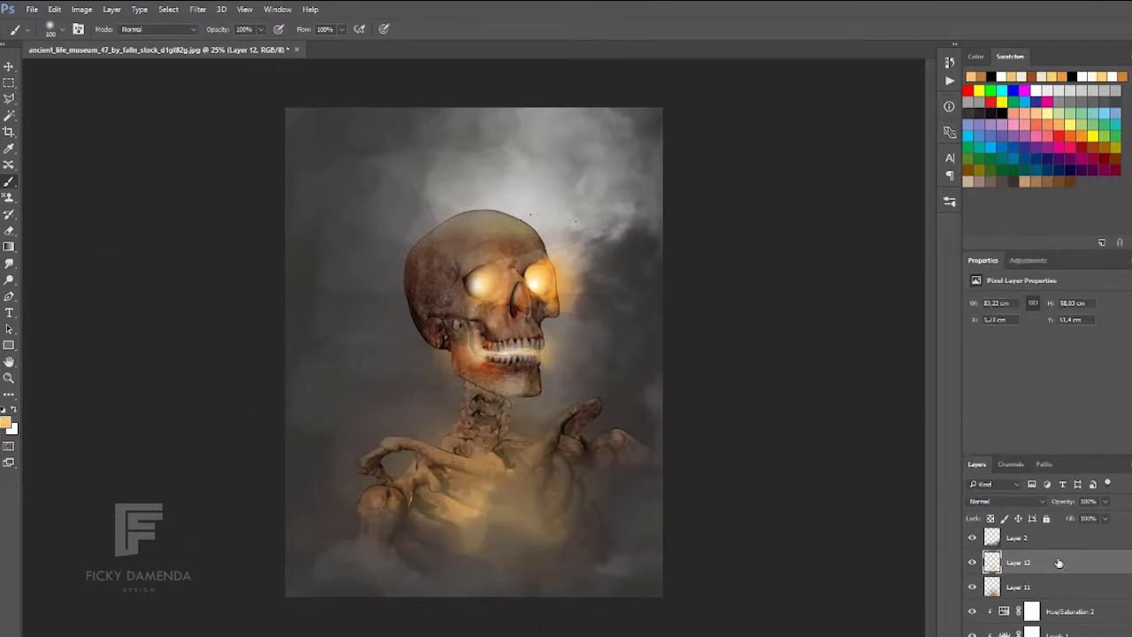
key(bracketleft)
key(bracketleft)
key(bracketleft)
key(ctrl+z)
key(alt+bracketleft)
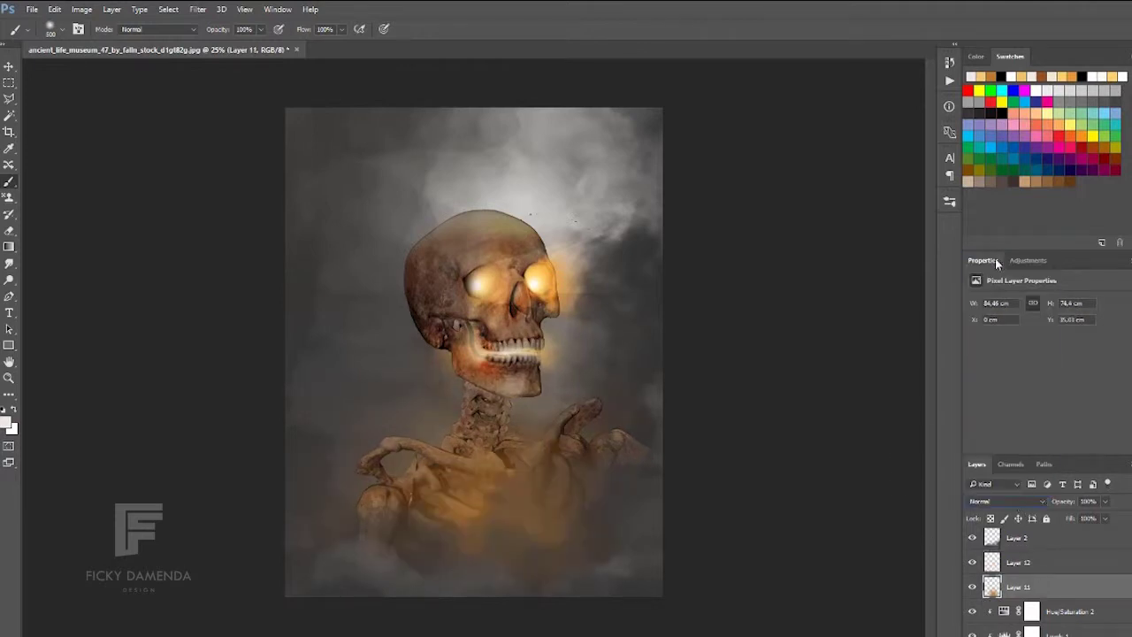
click(513, 530)
Pick a tan glow colour and lower Layer 12's opacity to 66%.
click(1006, 500)
click(998, 327)
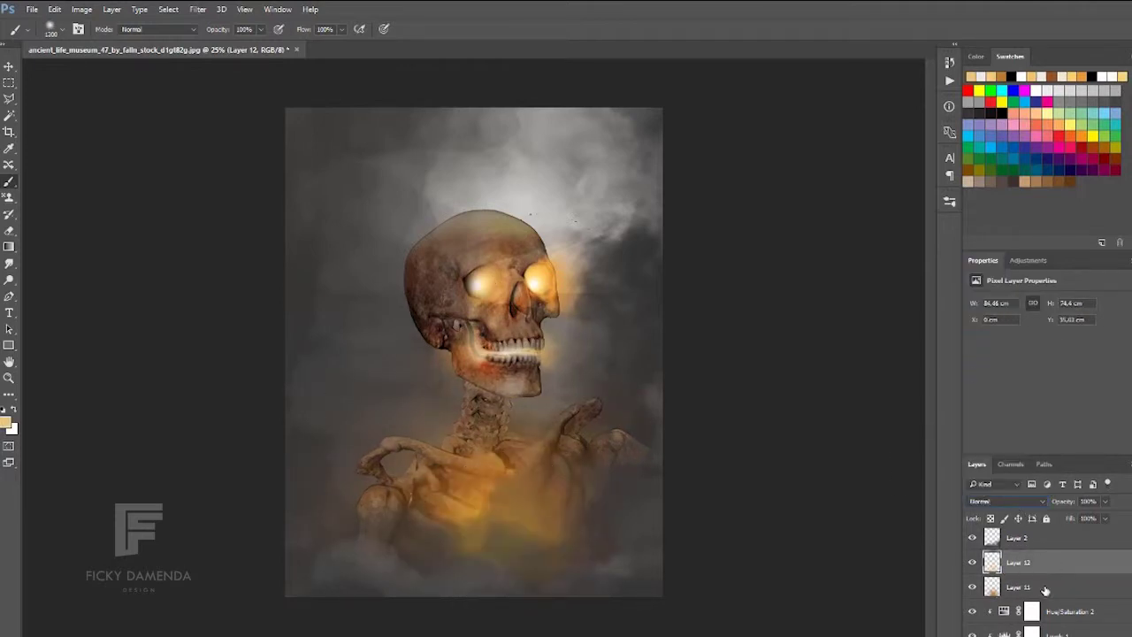
key(alt+bracketright)
click(1007, 501)
key(Escape)
drag(1064, 501, 1072, 506)
key(alt+bracketleft)
key(alt+bracketleft)
key(ctrl+plus)
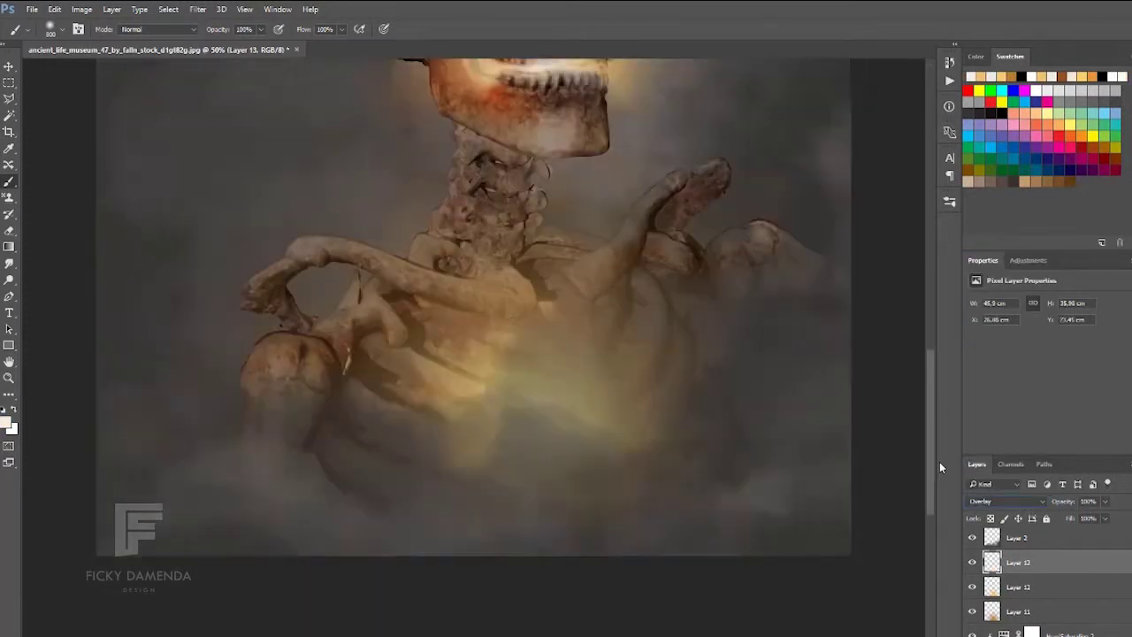
key(ctrl+minus)
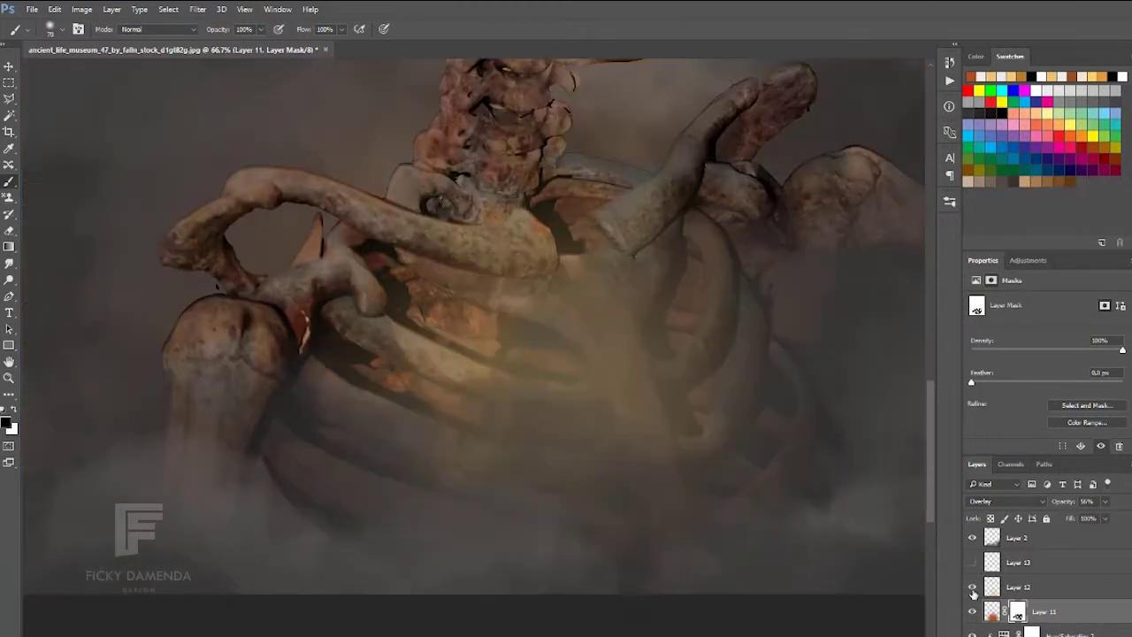
Mask smoke off the ribs and upper bone at 88%, then 71% brush opacity.
text(88)
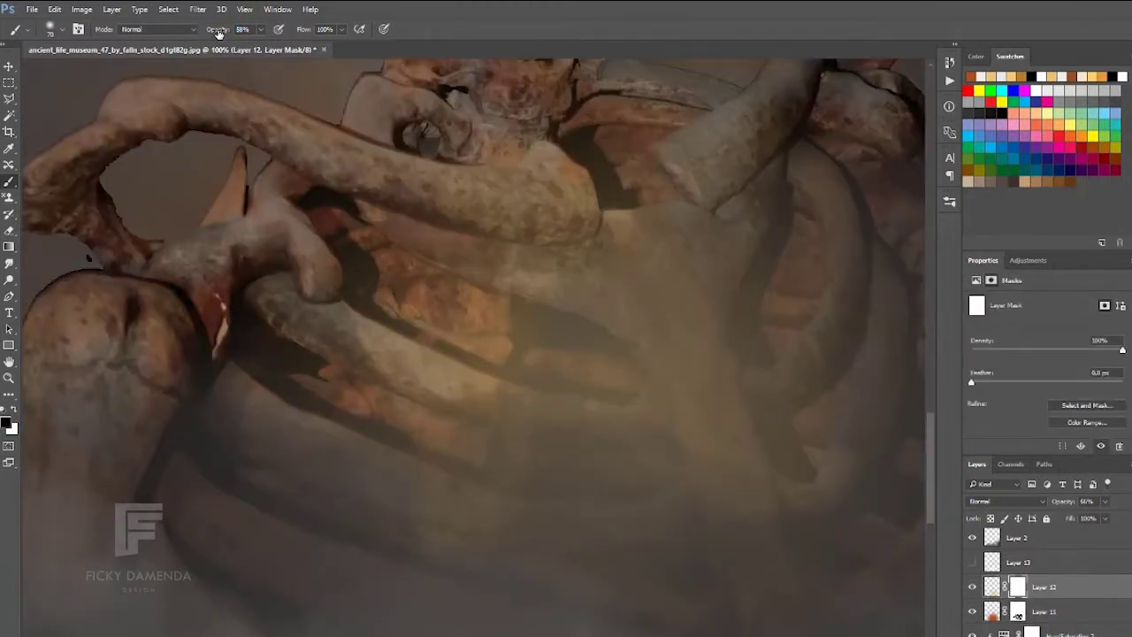
mouse_move(393, 376)
mouse_down()
mouse_move(629, 417)
mouse_move(698, 371)
mouse_move(592, 288)
mouse_move(698, 476)
mouse_up()
drag(651, 239, 530, 203)
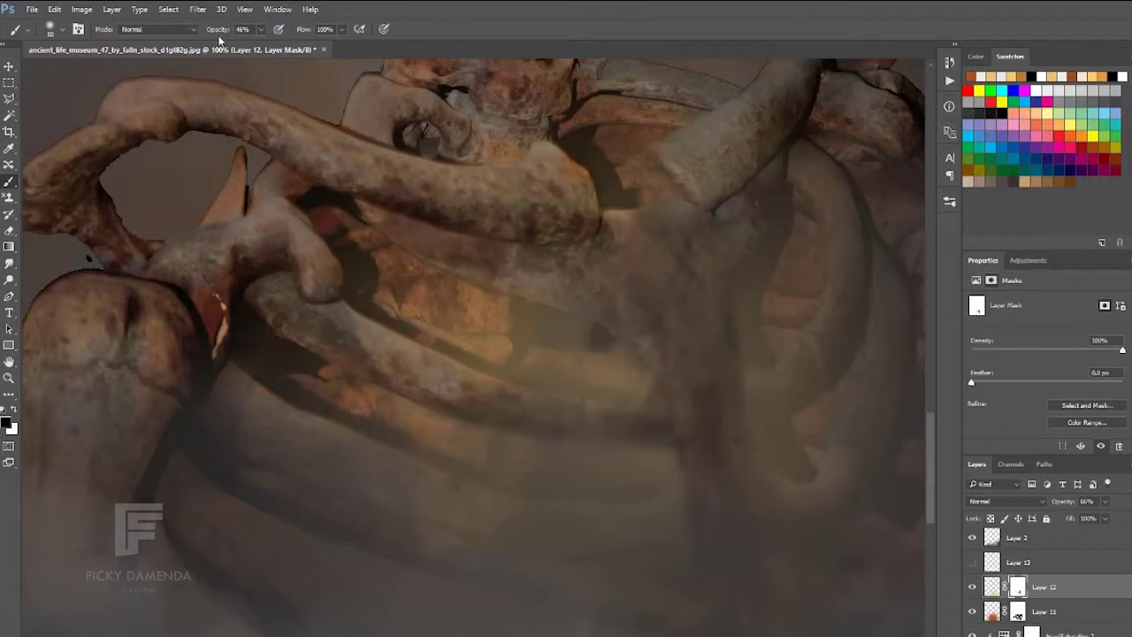
drag(354, 354, 574, 443)
key(7)
key(1)
mouse_move(241, 422)
mouse_down()
mouse_move(821, 508)
mouse_move(455, 209)
mouse_move(687, 419)
mouse_move(738, 603)
mouse_up()
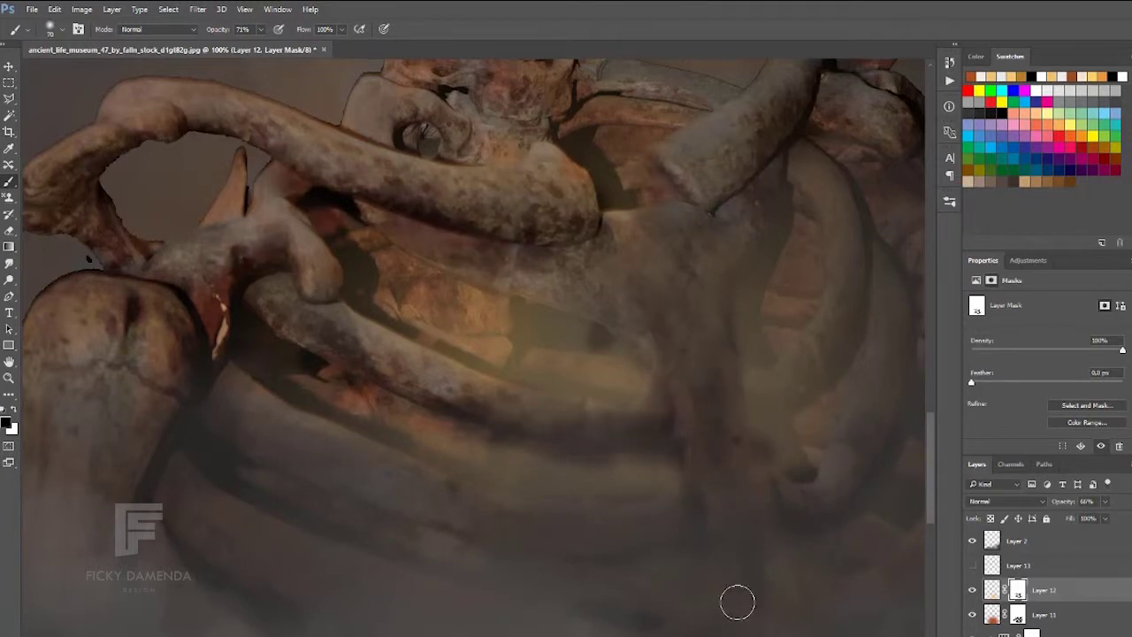
Show Layer 13's glow on the ribs and make Layer 13 active.
key(ctrl+minus)
key(ctrl+minus)
key(ctrl+minus)
scroll(764, 409, down, 2)
key(ctrl+plus)
key(ctrl+plus)
key(ctrl+plus)
right_click(1017, 615)
click(1035, 503)
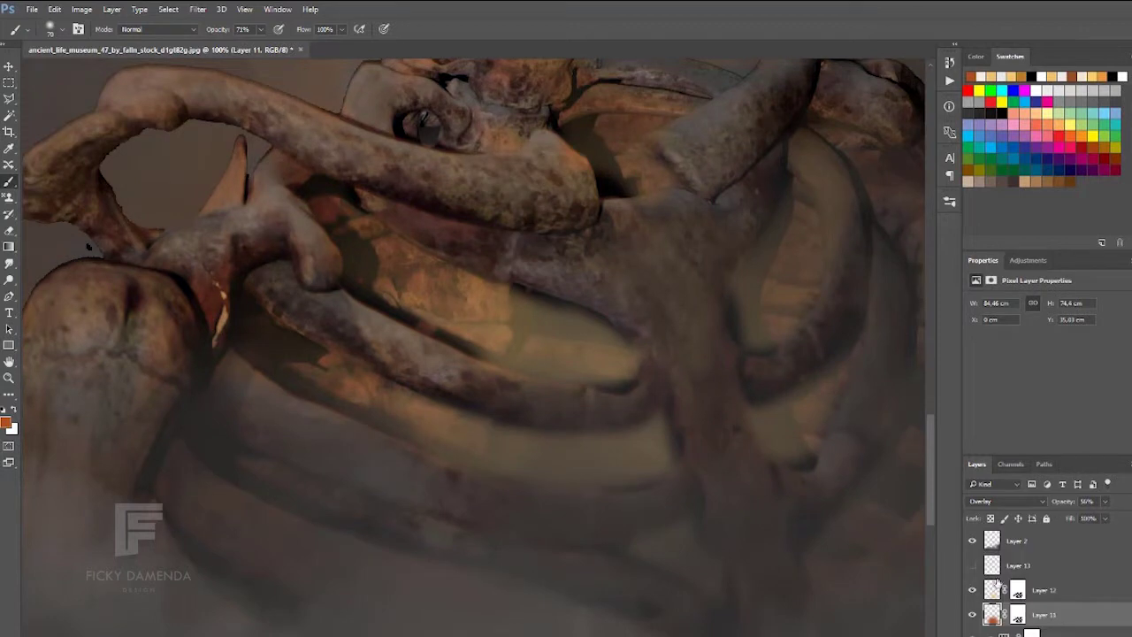
click(973, 565)
key(ctrl+minus)
key(ctrl+minus)
click(990, 566)
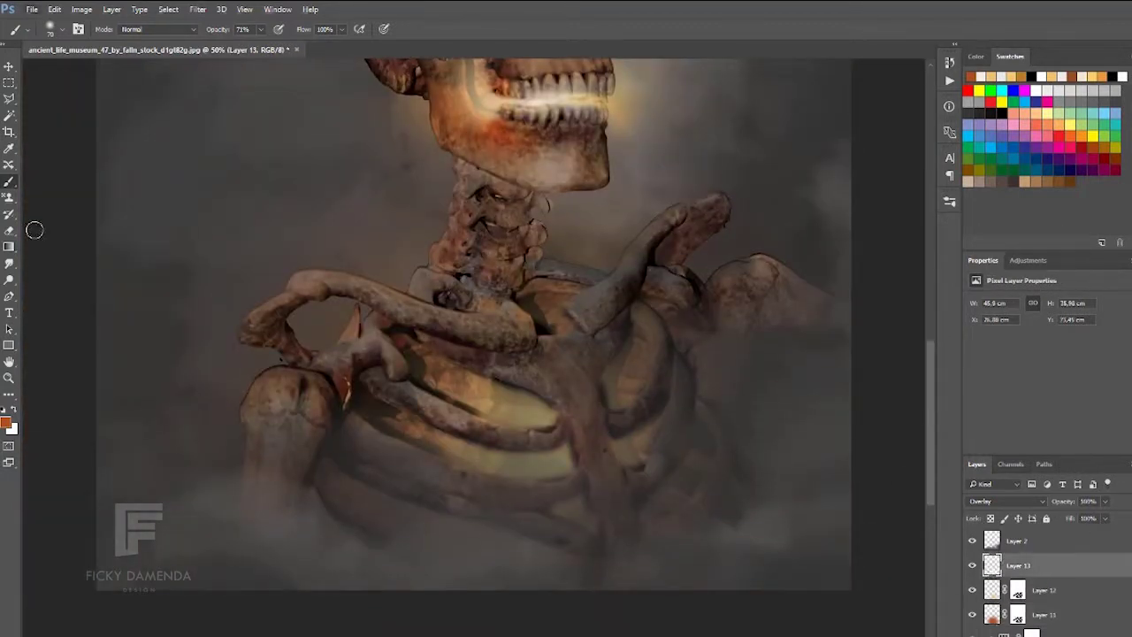
Switch Layer 13's blend mode to Normal, then back to Overlay.
click(1007, 500)
click(990, 259)
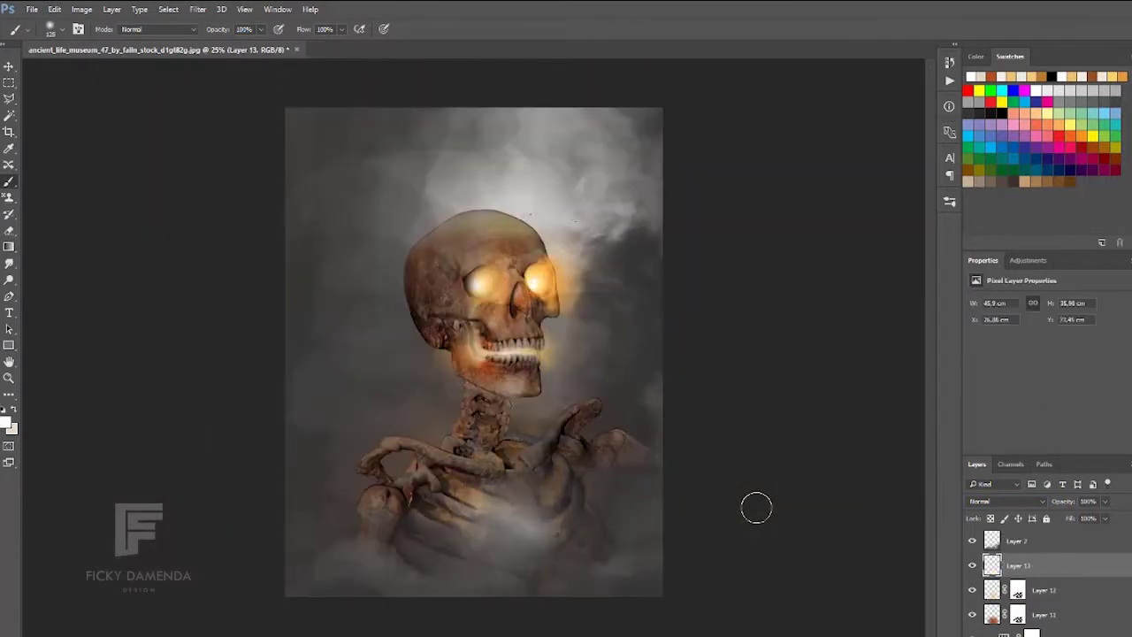
click(1007, 501)
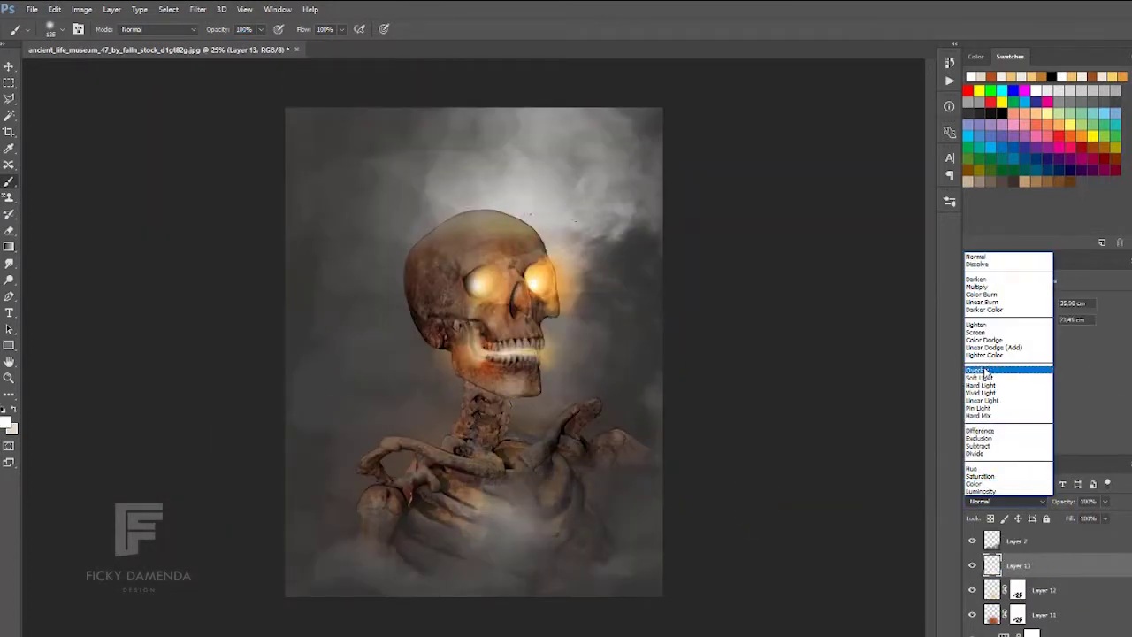
click(991, 371)
Brighten the rib glow in light peach on Layer 12, then target its mask.
click(1045, 614)
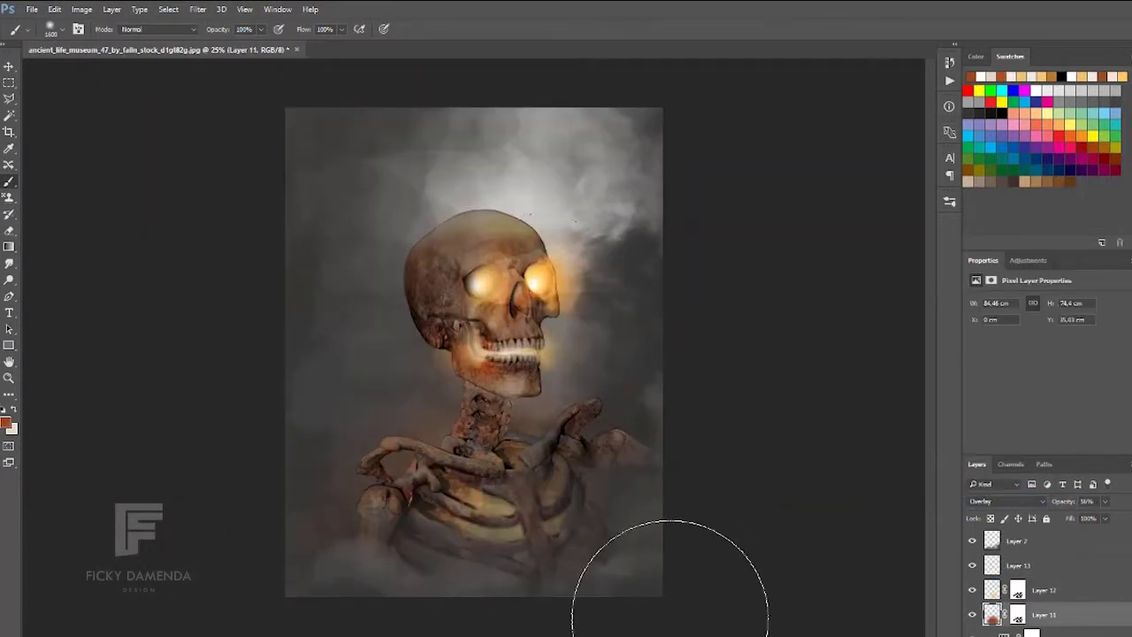
click(1045, 589)
click(1023, 76)
drag(531, 531, 480, 519)
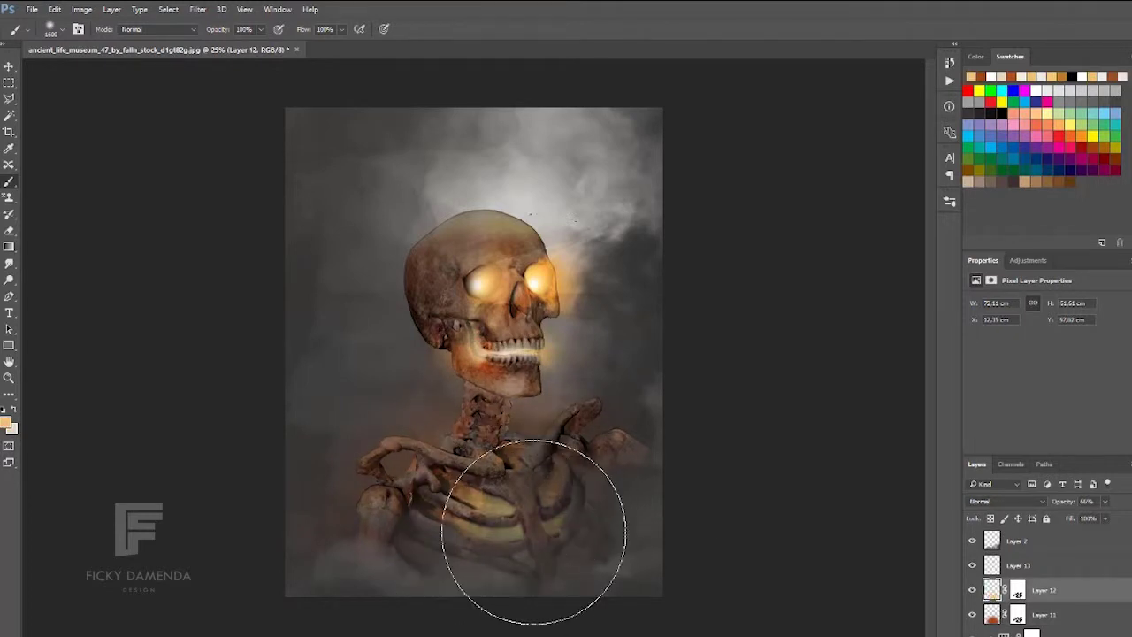
scroll(533, 531, up, 3)
scroll(808, 416, down, 3)
click(1017, 589)
Zoom in on the ribs, hide the fog overlay, and turn the traced rib path into a selection.
key(v)
drag(972, 589, 972, 624)
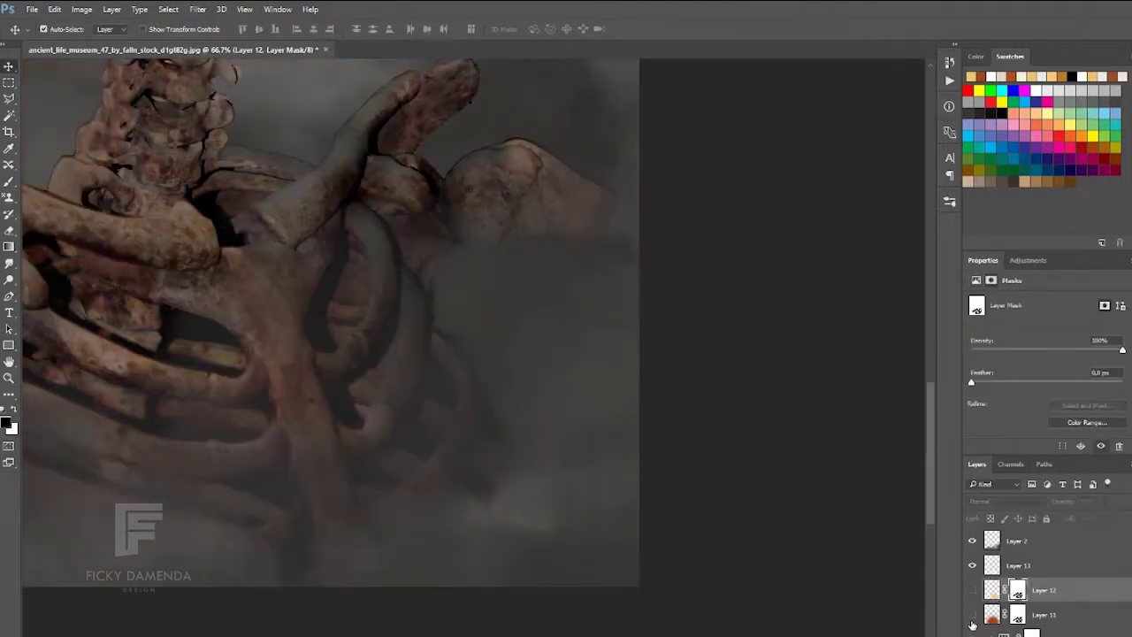
key(ctrl+plus)
click(972, 541)
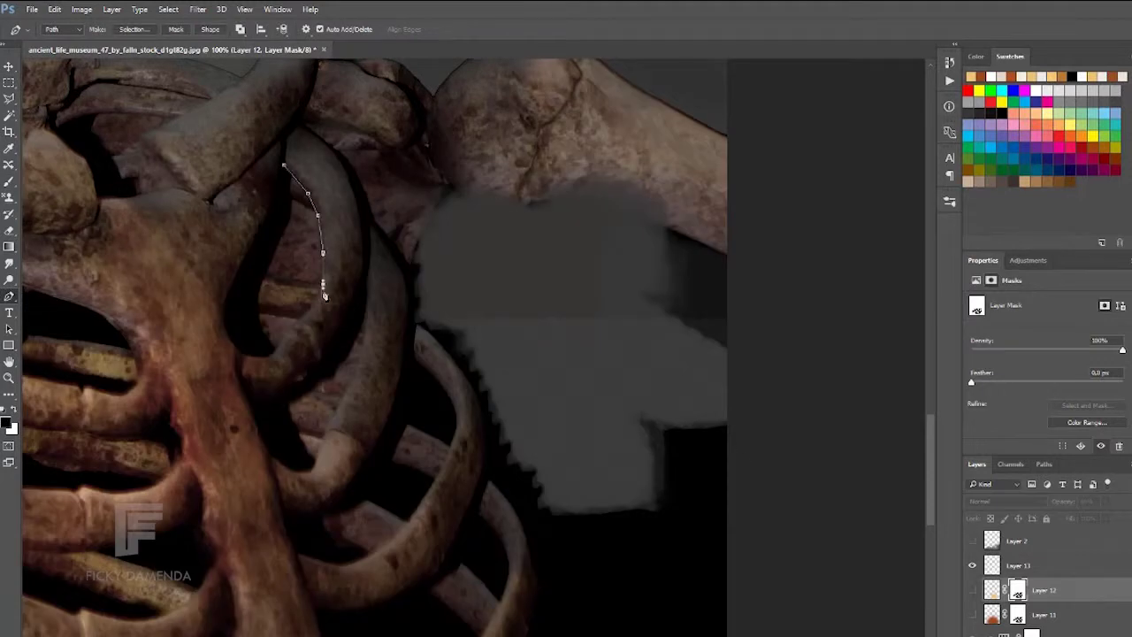
right_click(281, 280)
click(318, 352)
key(Return)
Paint the selected rib into Layer 12's mask with the glow visible, then deselect.
key(b)
click(972, 590)
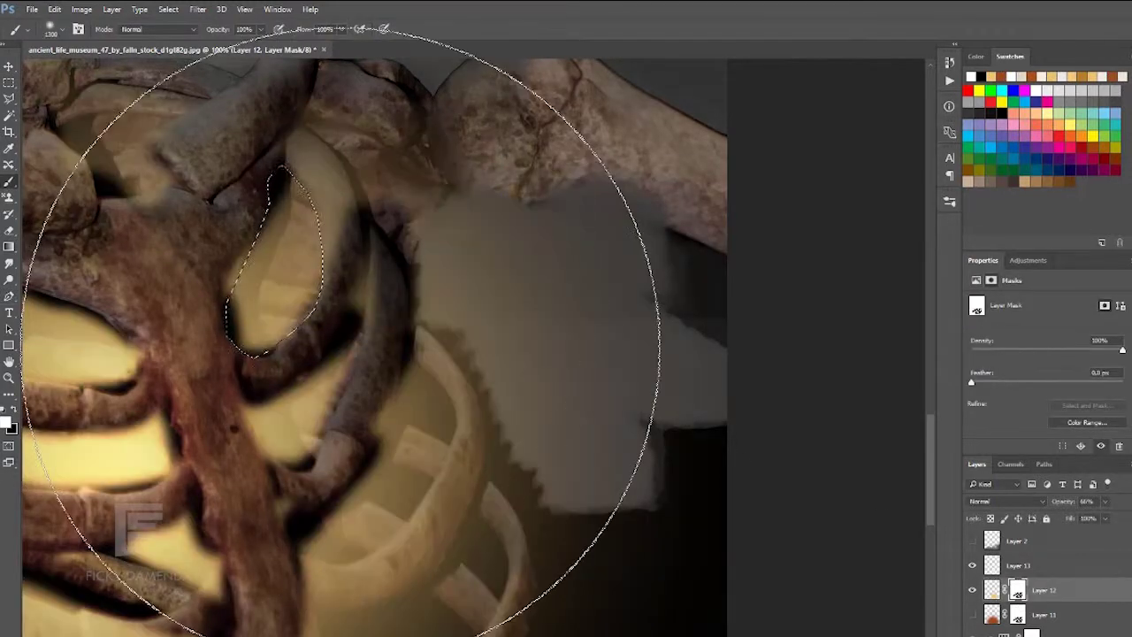
click(374, 321)
key(v)
key(ctrl+d)
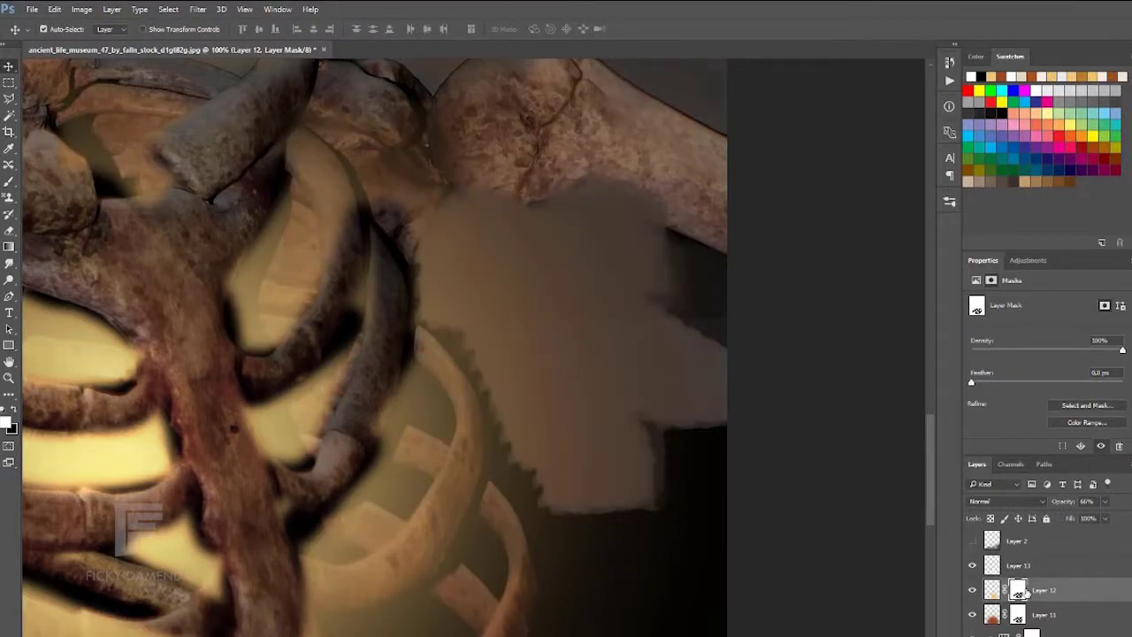
With a fine brush, mask along the rib edges to reveal the dark rib curves.
key(bracketleft)
key(bracketleft)
key(bracketleft)
mouse_move(296, 132)
mouse_down()
mouse_move(319, 265)
mouse_move(349, 277)
mouse_up()
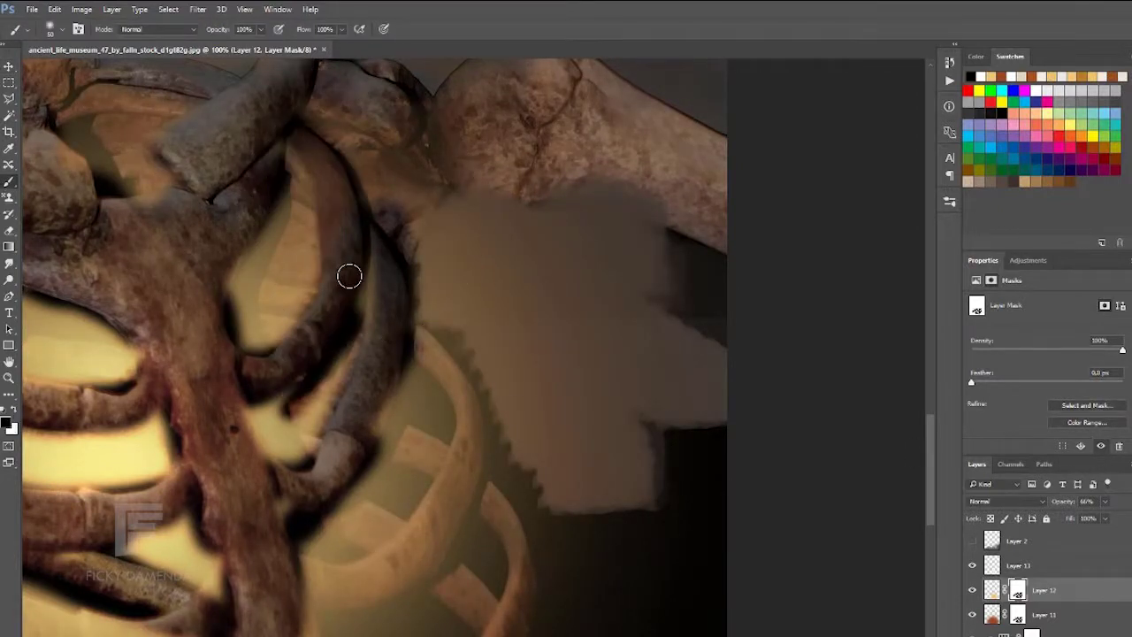
drag(135, 299, 489, 300)
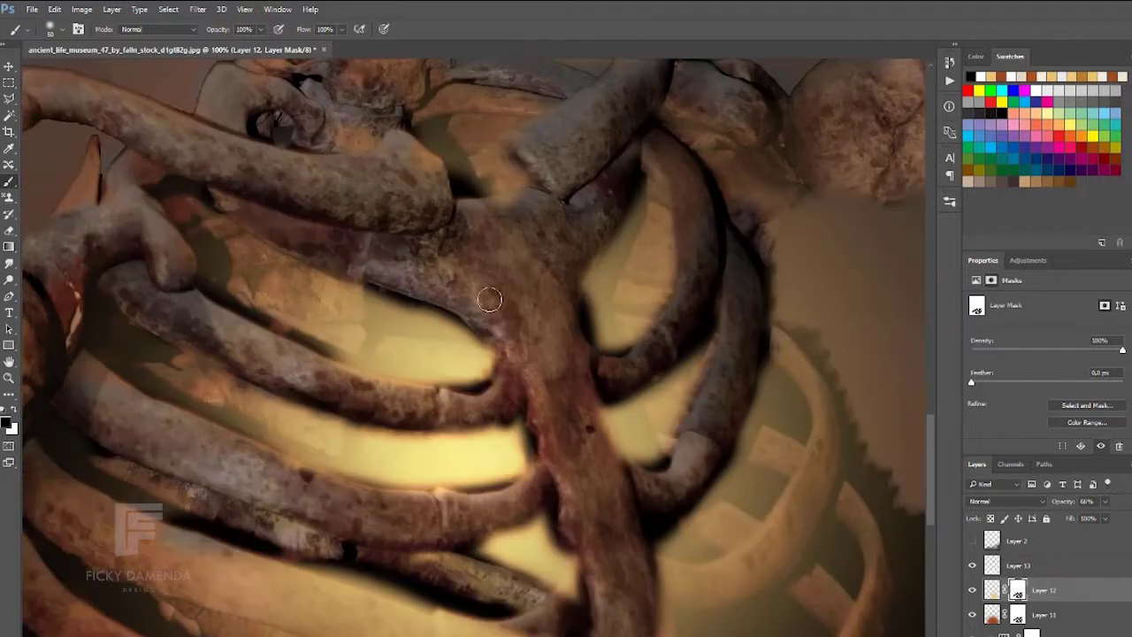
scroll(797, 155, down, 5)
drag(777, 124, 818, 291)
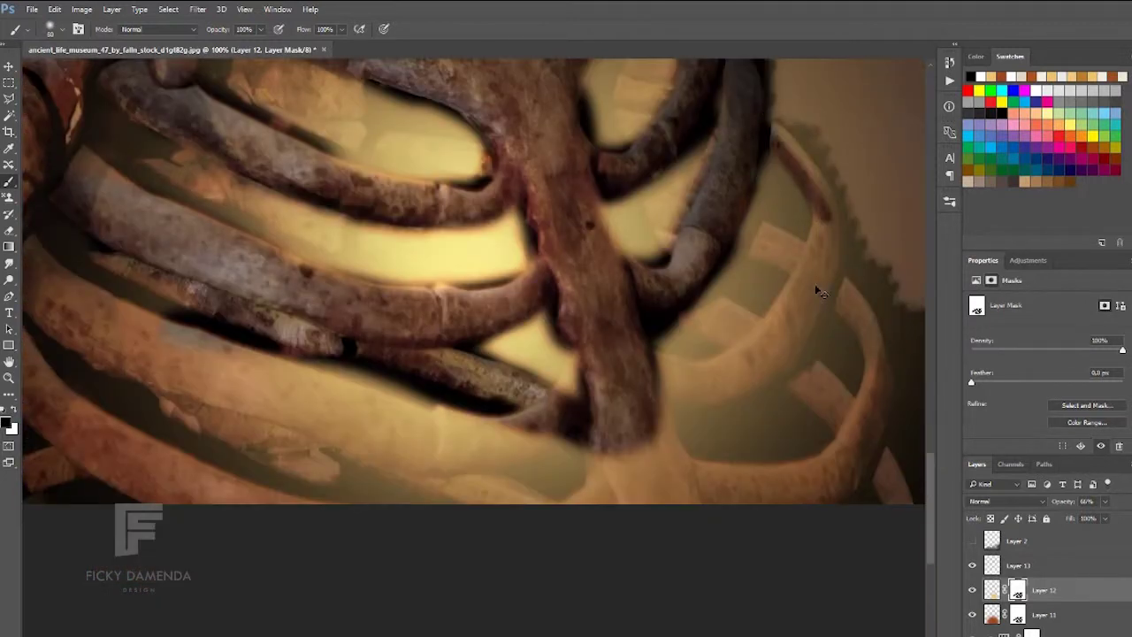
mouse_move(765, 125)
mouse_down()
mouse_move(667, 404)
mouse_move(867, 439)
mouse_move(637, 482)
mouse_move(422, 493)
mouse_move(416, 470)
mouse_move(341, 432)
mouse_move(230, 424)
mouse_up()
With a larger brush, reveal more orange glow on the lower ribs, then lower strength to 20%.
key(bracketright)
key(bracketright)
key(bracketright)
mouse_move(256, 226)
mouse_down()
mouse_move(493, 254)
mouse_move(562, 307)
mouse_up()
key(2)
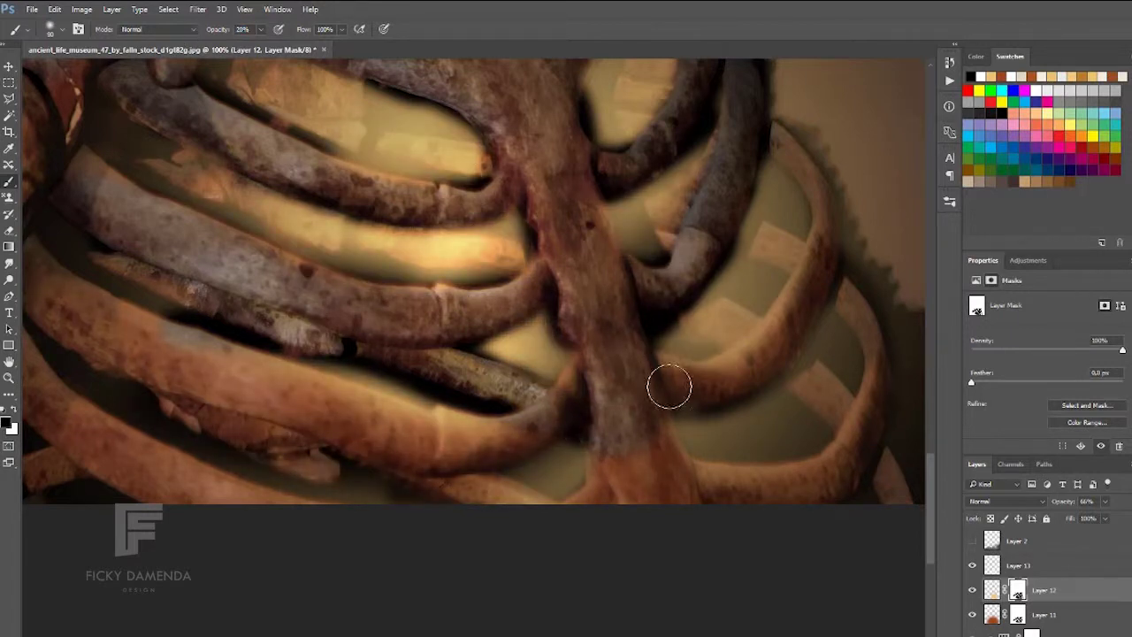
key(ctrl+minus)
key(ctrl+minus)
key(ctrl+minus)
key(ctrl+minus)
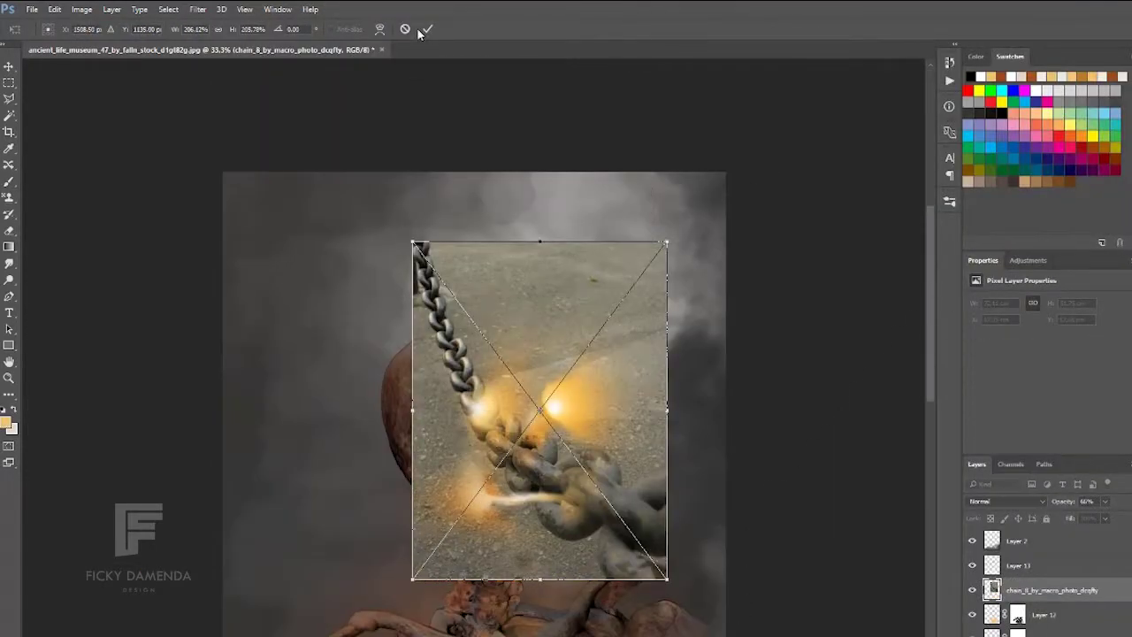
Commit the placed chain photo and trace a pen path around the chain.
click(427, 29)
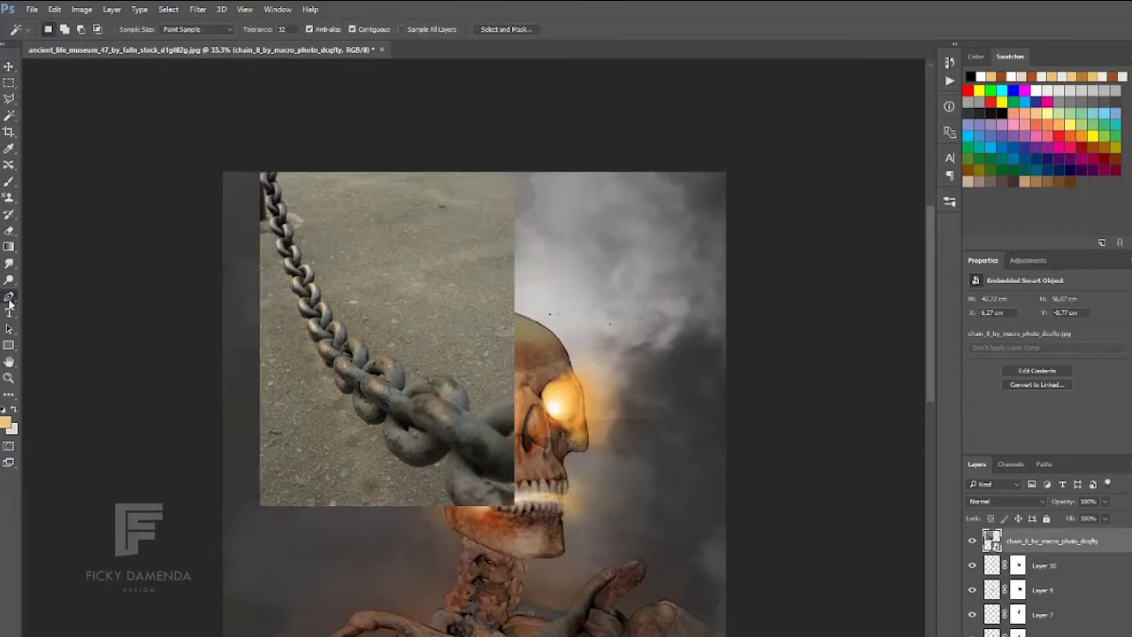
click(8, 297)
key(ctrl+plus)
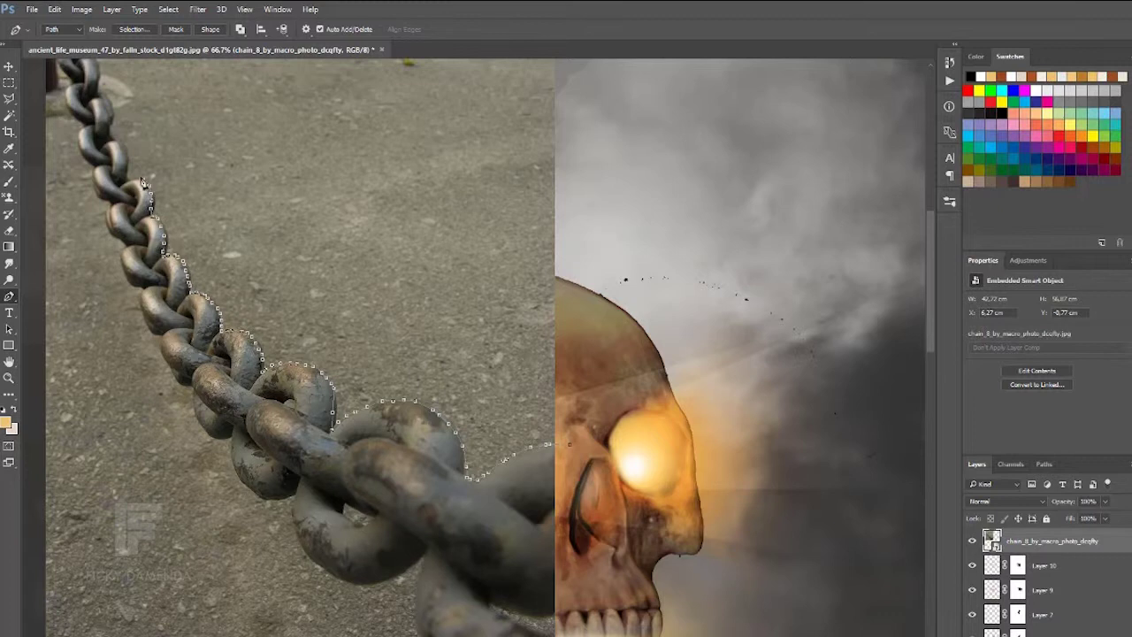
scroll(712, 274, up, 5)
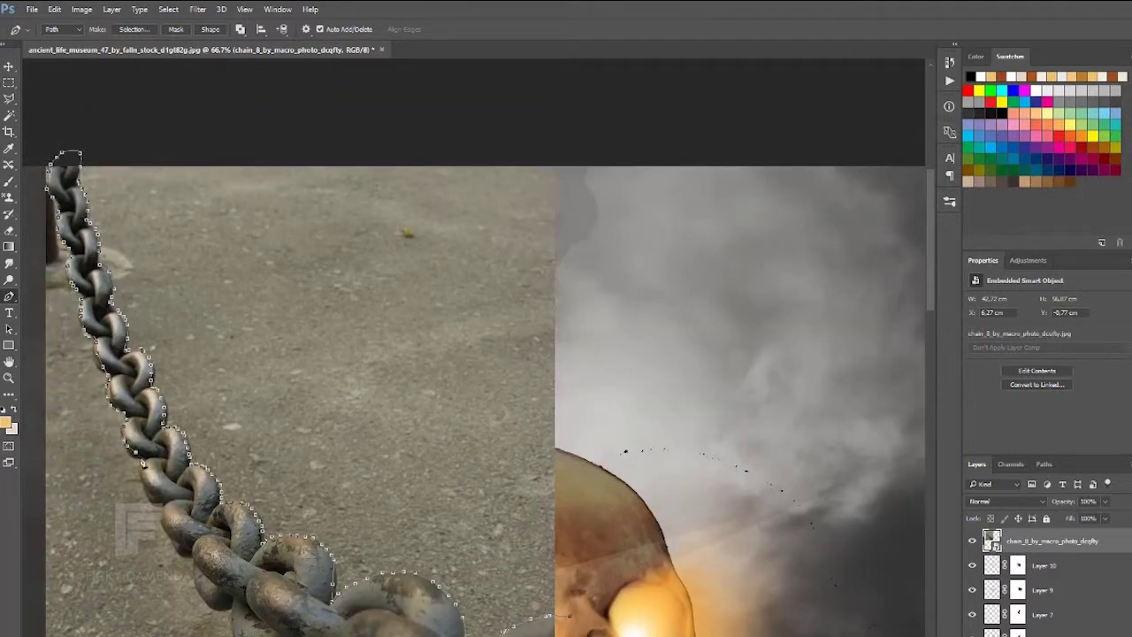
scroll(926, 371, down, 8)
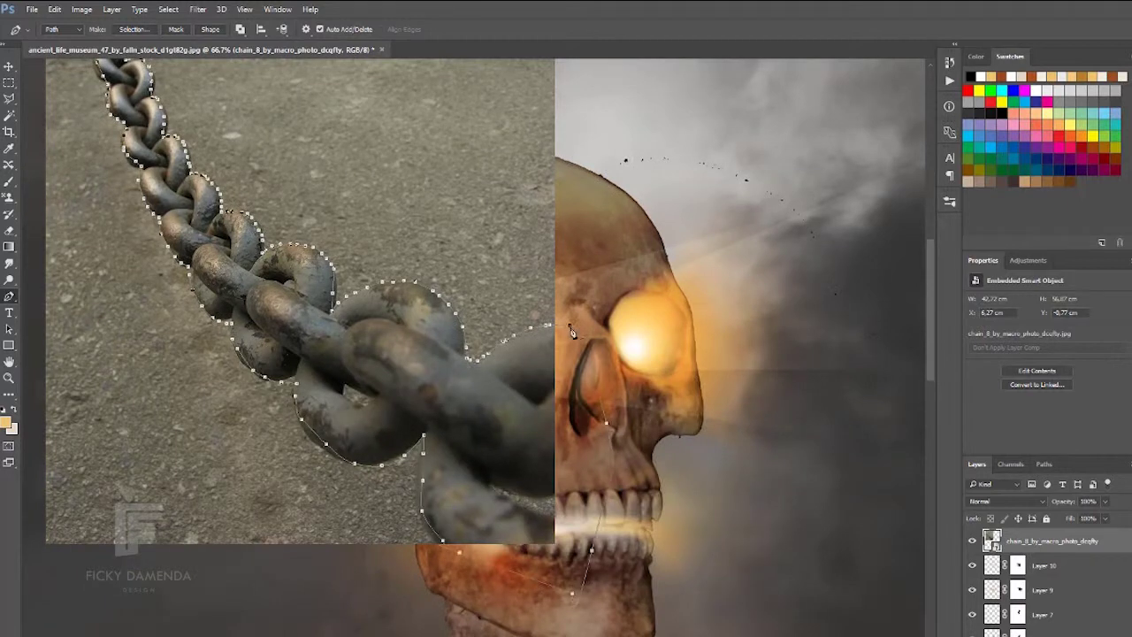
Copy the traced chain onto its own layer and free-transform it into place.
key(ctrl+j)
key(ctrl+minus)
key(ctrl+minus)
key(ctrl+minus)
key(ctrl+t)
key(Return)
Tone down the chain with clipped Levels and Curves adjustments that darken shadows and highlights.
key(ctrl+alt+g)
mouse_move(989, 387)
mouse_down()
mouse_move(1089, 389)
mouse_move(939, 400)
mouse_up()
drag(1124, 425, 1046, 400)
click(1036, 460)
drag(1120, 333, 1119, 389)
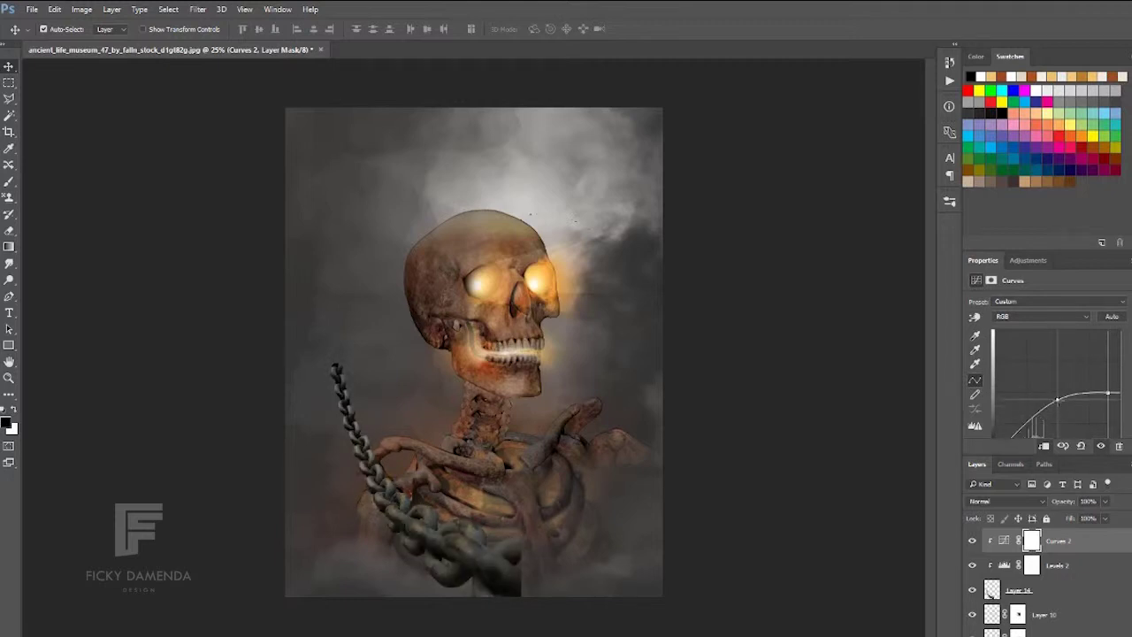
Refine the chain's curve and add a clipped Color Balance adjustment.
click(1047, 484)
click(1043, 445)
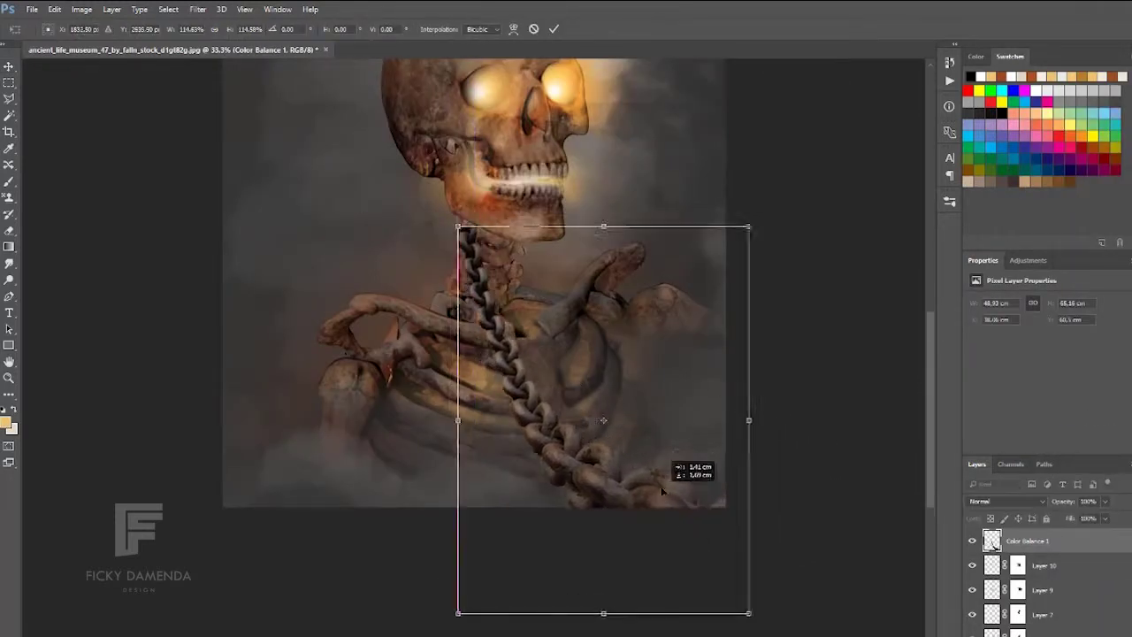
key(Return)
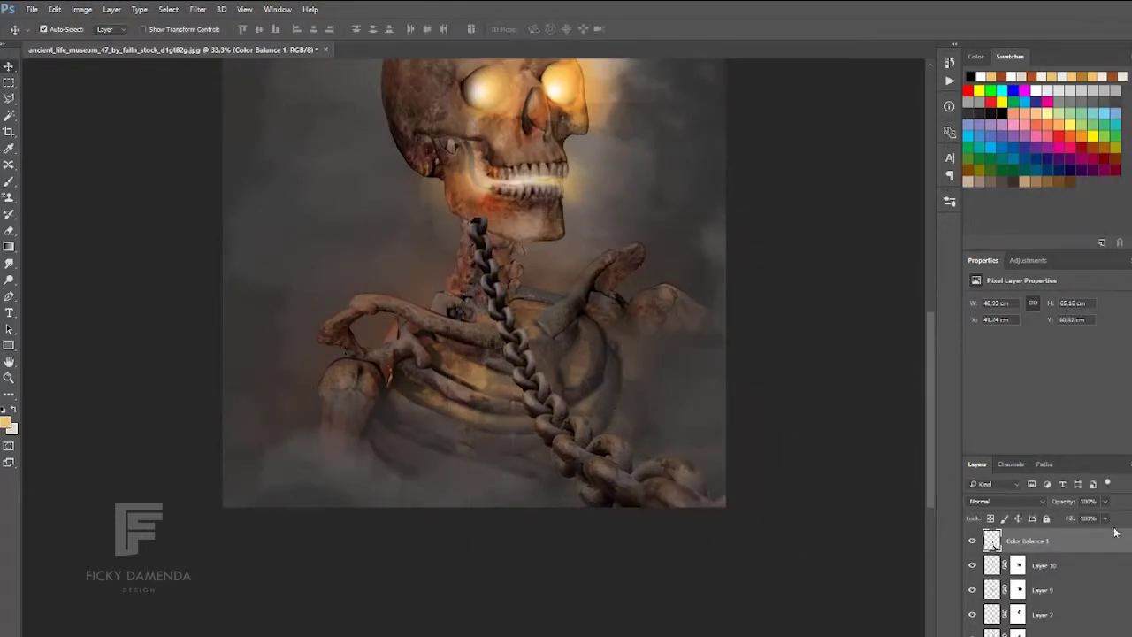
Move the chain above the ribcage layers and mask it under the jaw.
drag(1110, 564, 1105, 542)
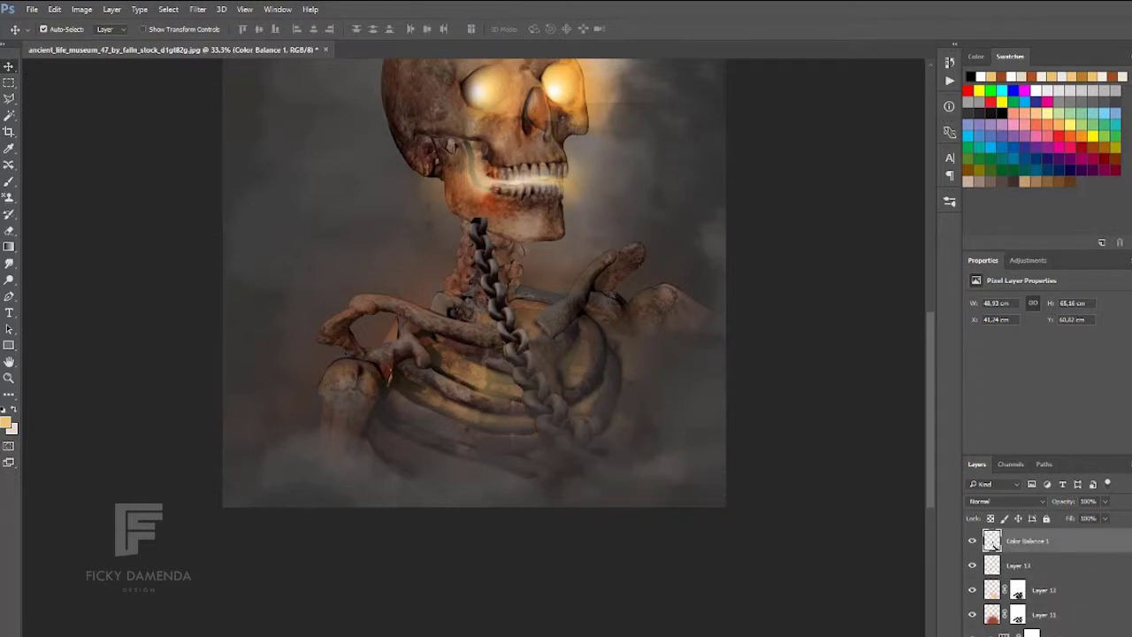
click(1017, 575)
key(ctrl+plus)
key(ctrl+plus)
key(ctrl+plus)
key(ctrl+plus)
key(b)
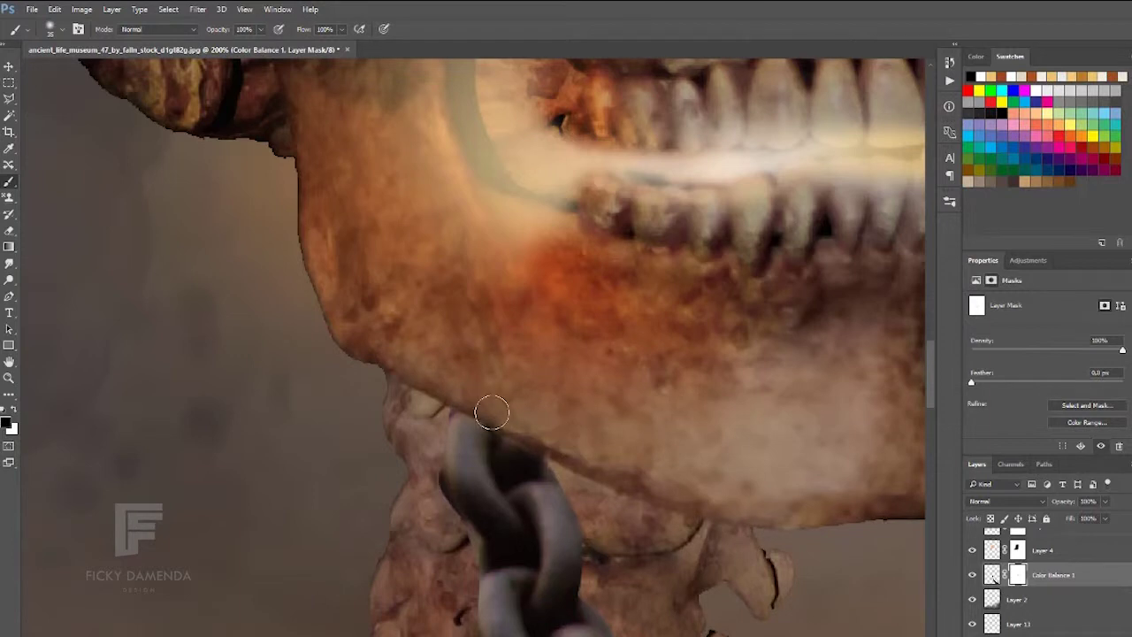
key(ctrl+minus)
key(ctrl+minus)
key(ctrl+minus)
key(ctrl+plus)
key(ctrl+plus)
key(v)
scroll(477, 345, down, 2)
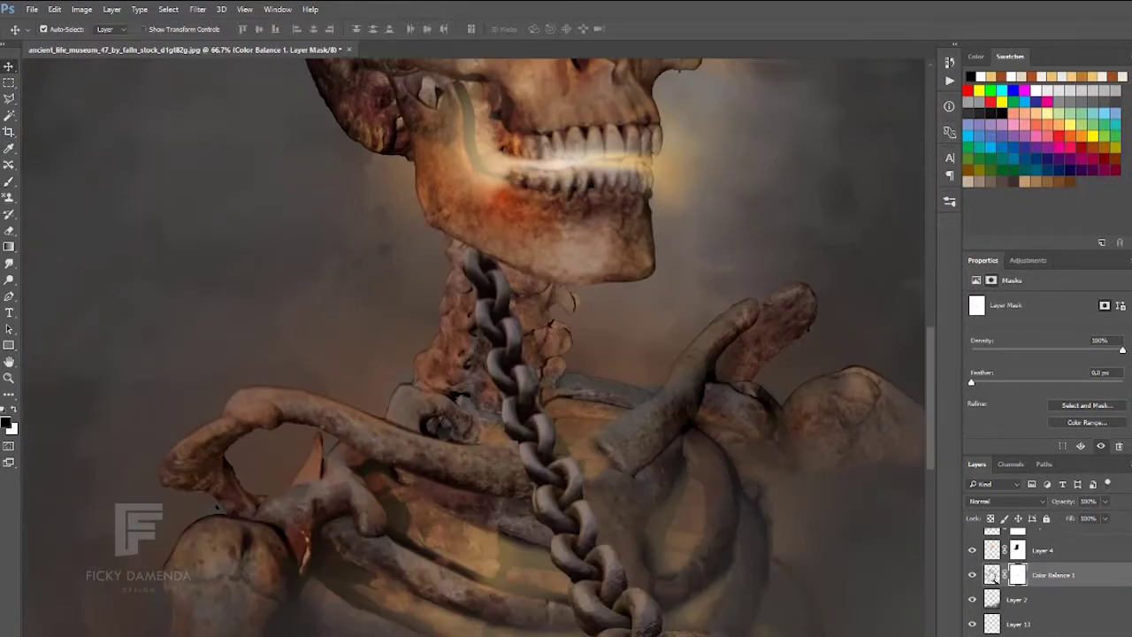
Puppet-warp the chain layer so it bends along the neck.
click(992, 575)
click(54, 9)
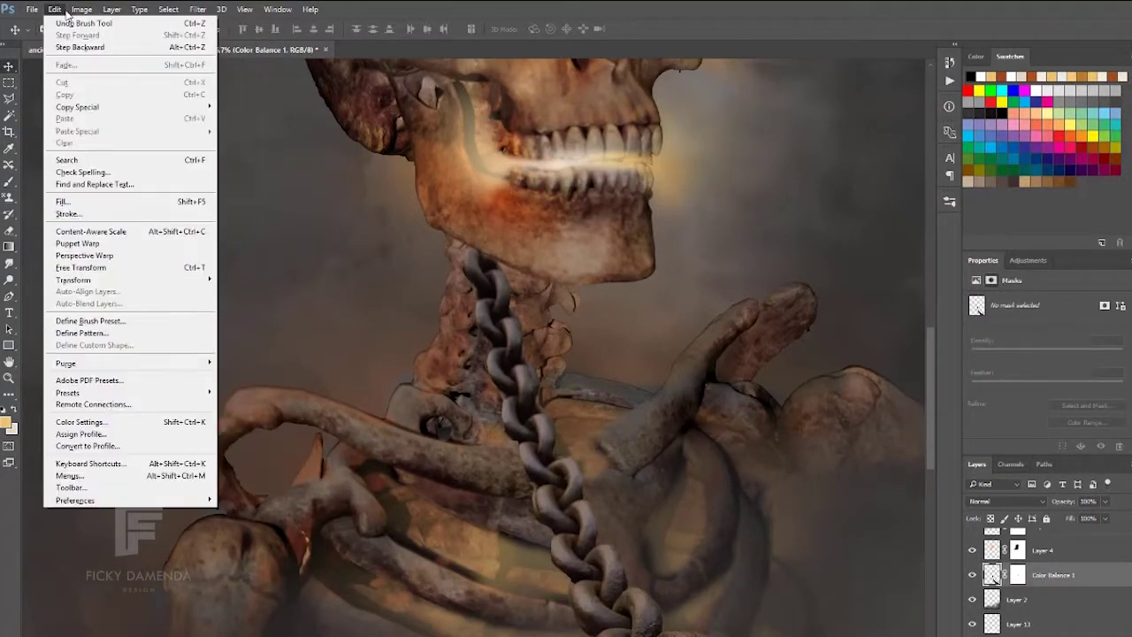
click(77, 243)
key(ctrl+minus)
key(ctrl+minus)
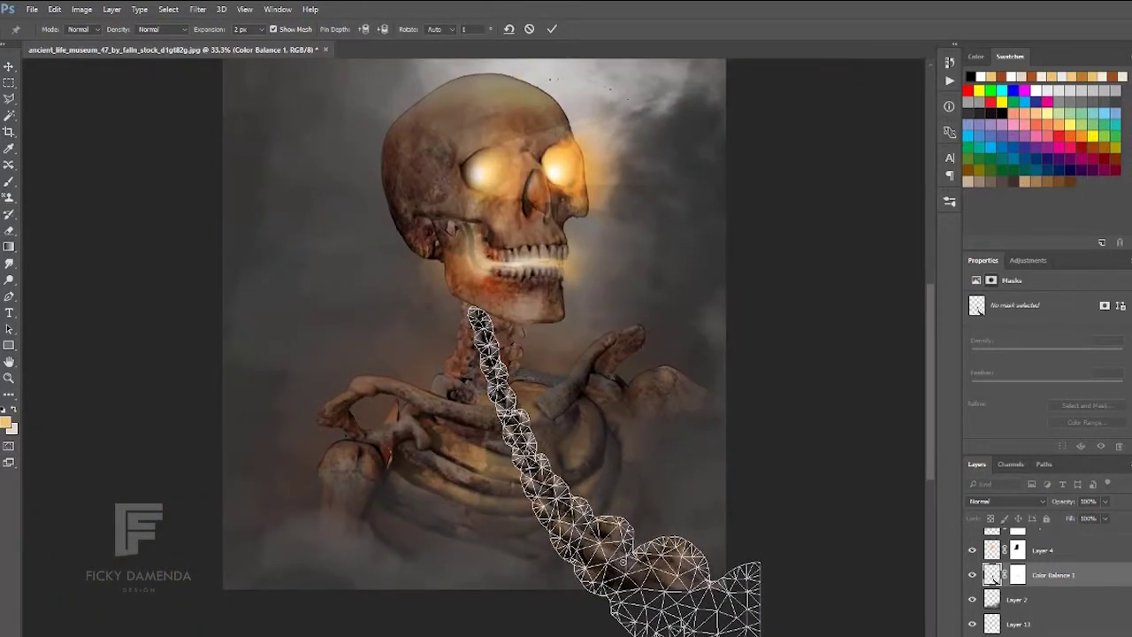
key(ctrl+plus)
key(Return)
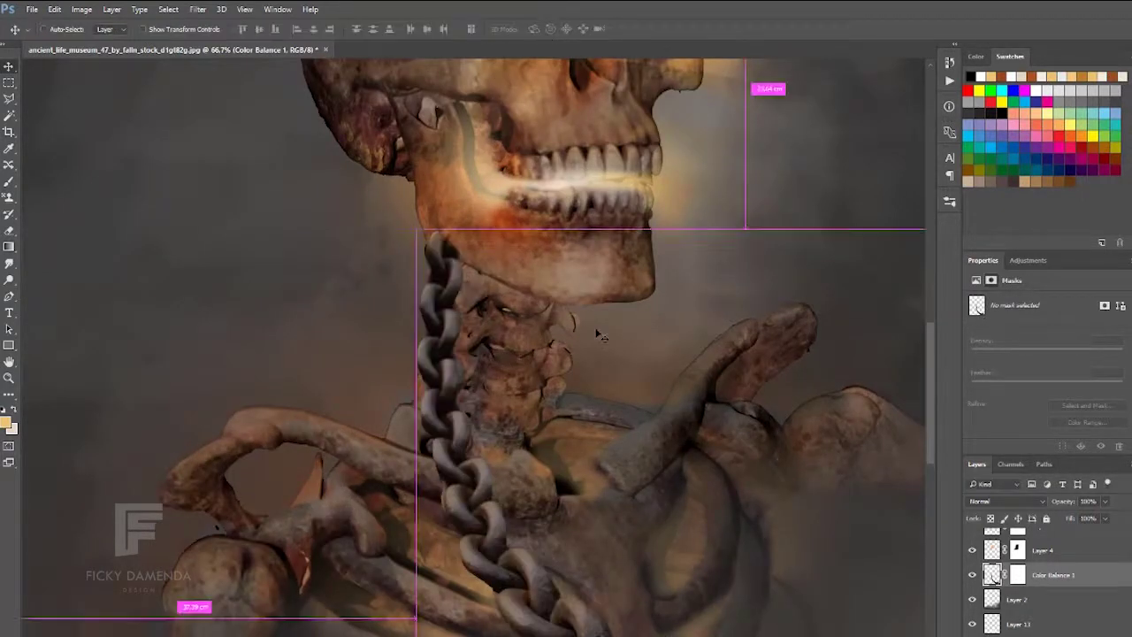
Paint the chain's mask under the jaw and add a new layer above the chain.
key(ctrl+plus)
key(ctrl+plus)
key(b)
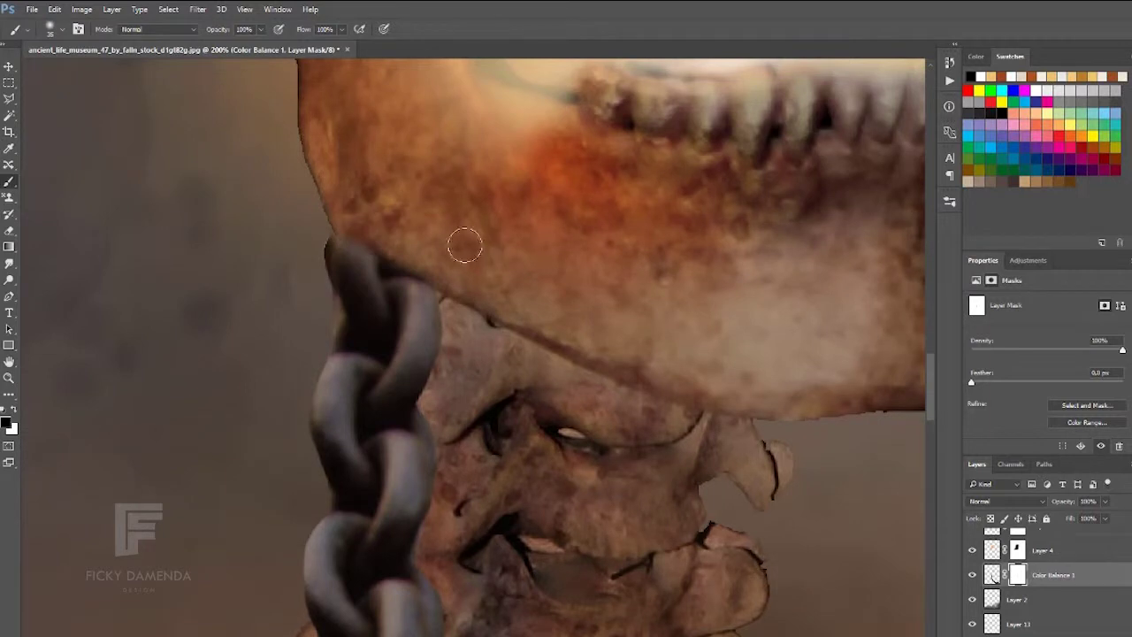
key(ctrl+minus)
key(ctrl+minus)
key(ctrl+shift+alt+n)
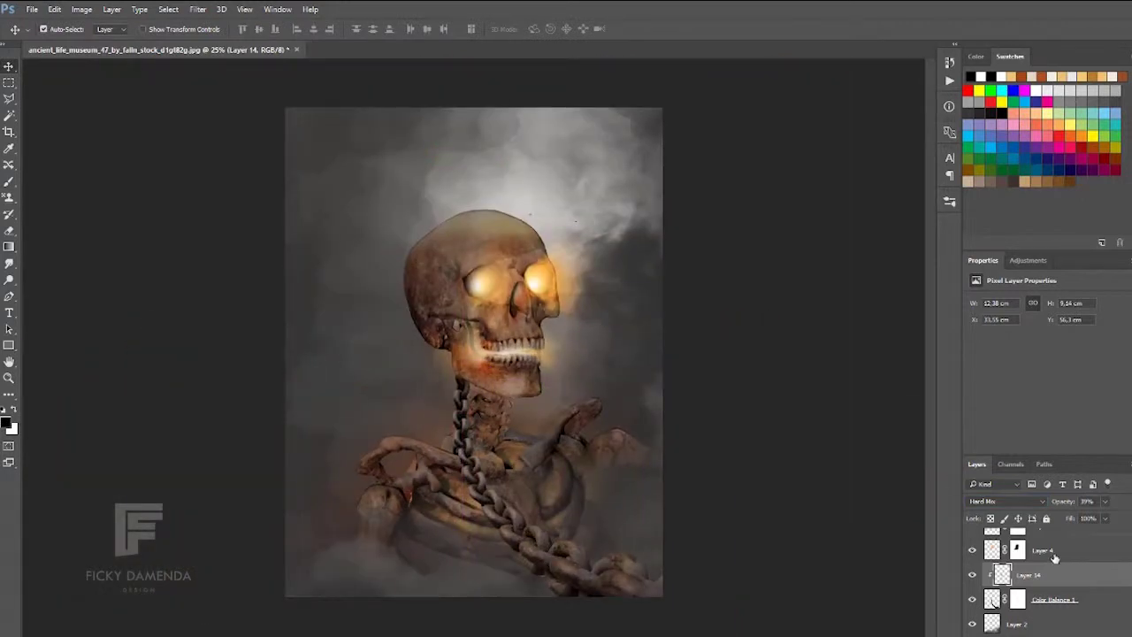
Move the chain, flip it horizontally, and shrink it down-left.
drag(478, 459, 372, 442)
key(ctrl+t)
right_click(504, 319)
click(583, 496)
drag(584, 496, 316, 589)
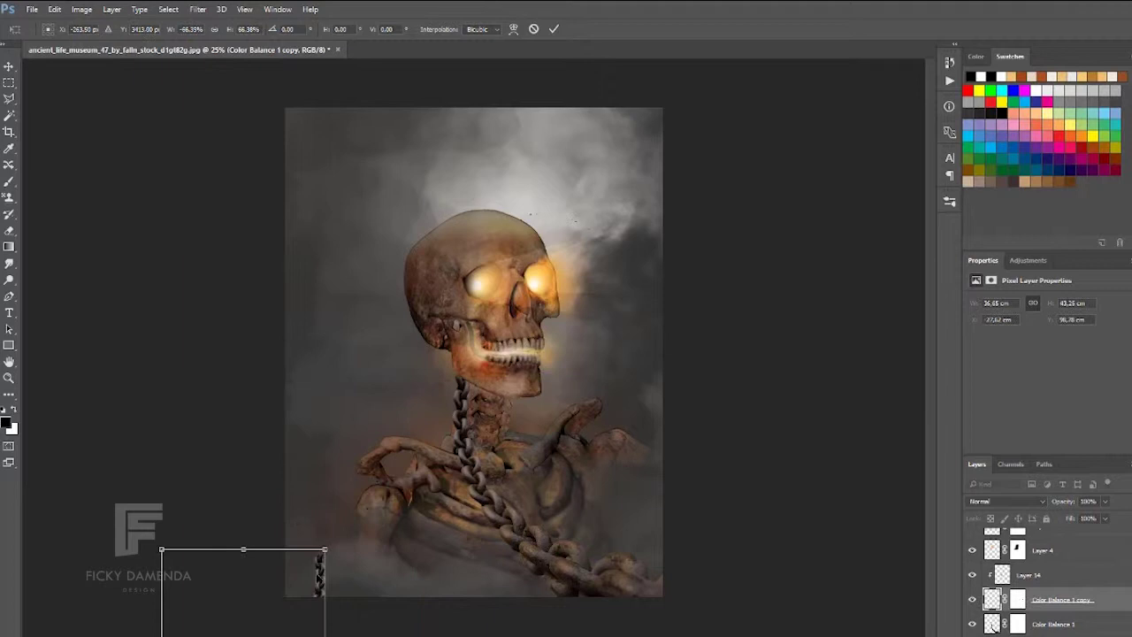
Puppet-warp the chain along the neck, then delete that attempt.
key(ctrl+plus)
click(81, 8)
key(ctrl+0)
click(89, 296)
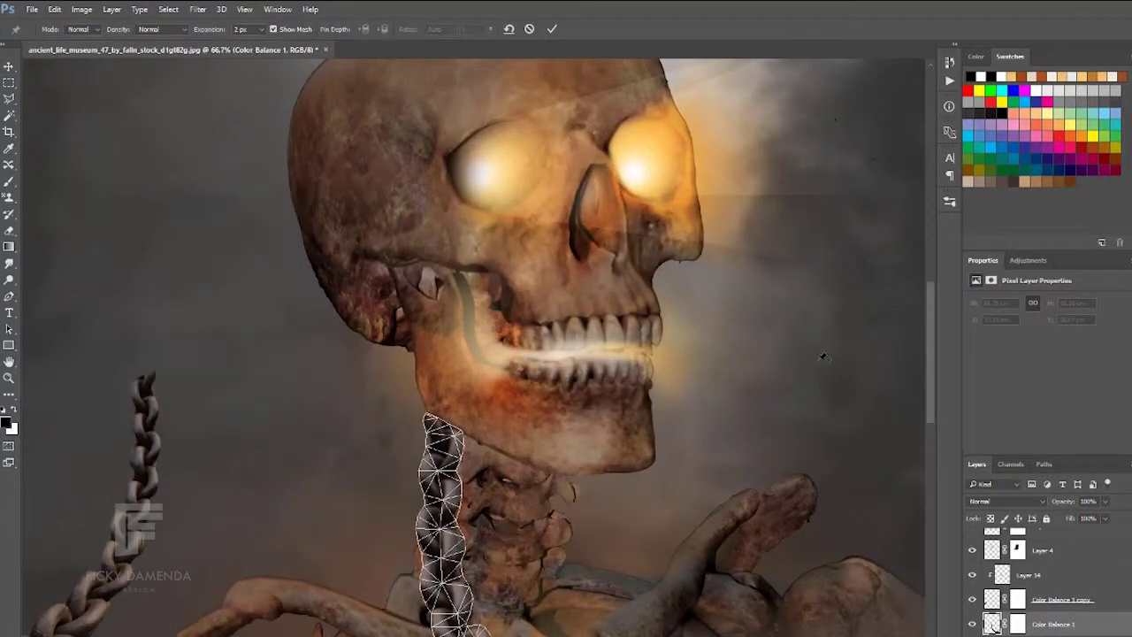
key(Return)
key(ctrl+plus)
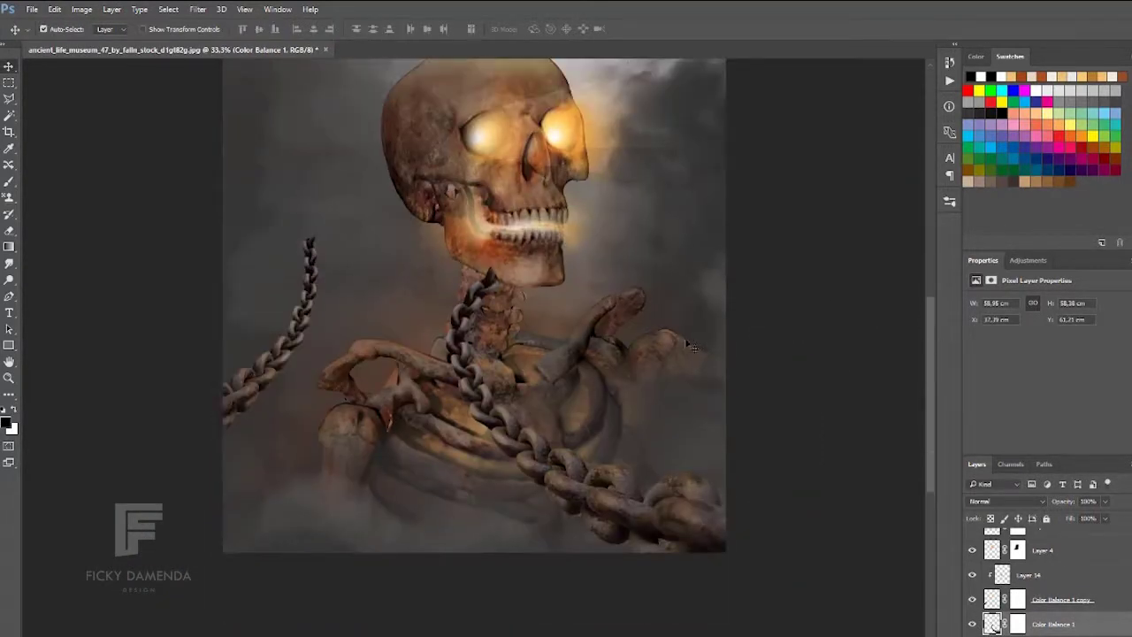
key(Delete)
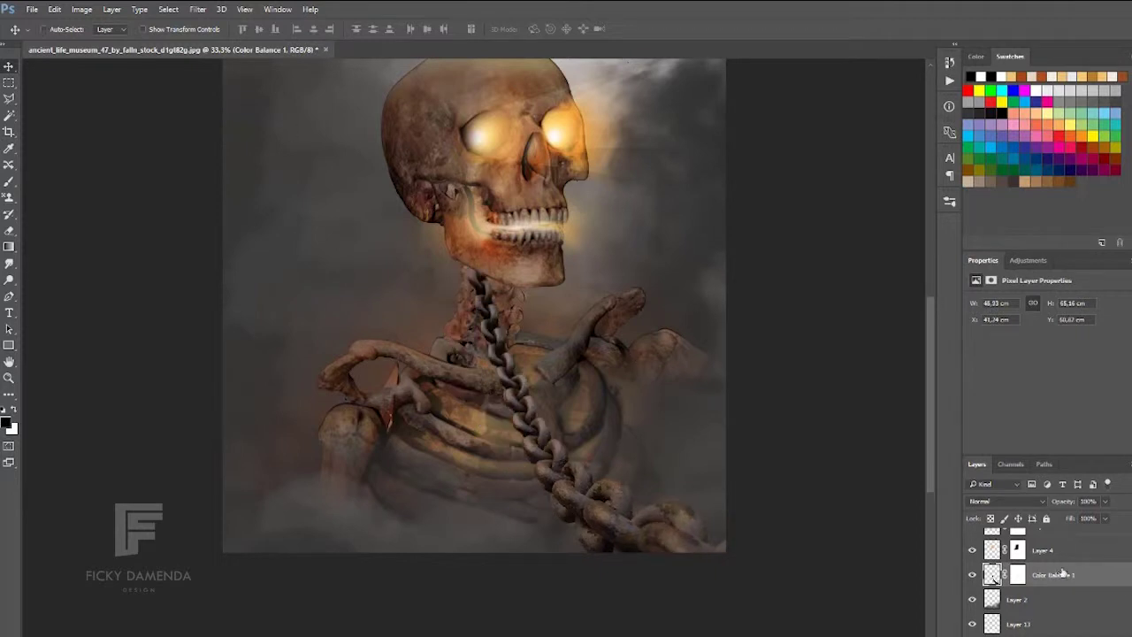
Duplicate the chain, flip the copy horizontally, and place it across the left ribs.
key(ctrl+j)
key(ctrl+t)
right_click(412, 384)
click(455, 576)
drag(454, 576, 373, 514)
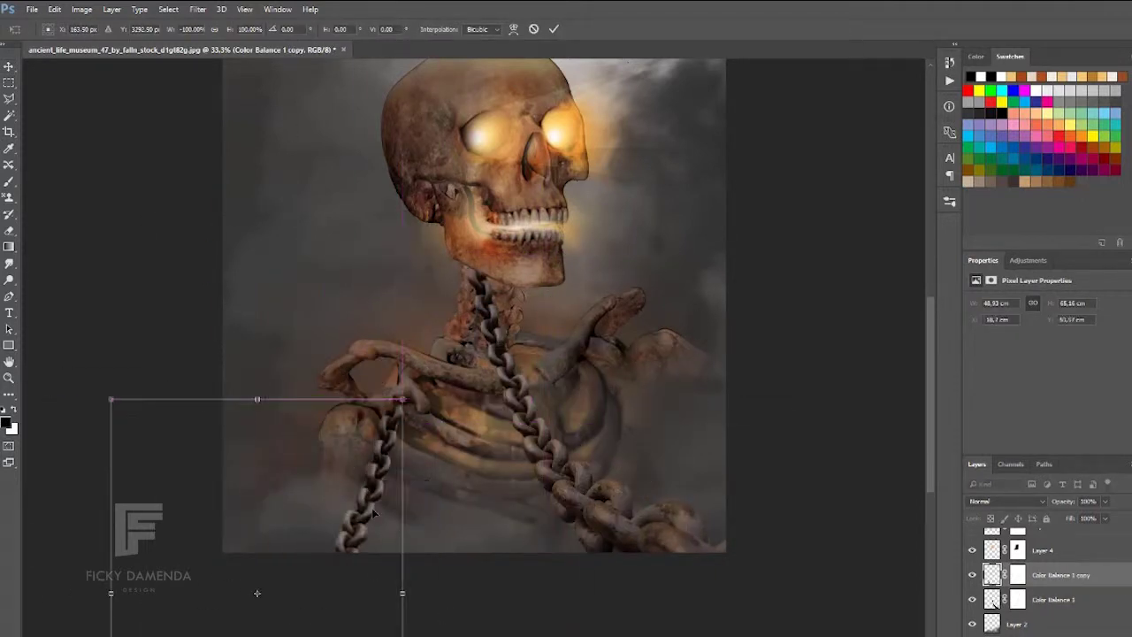
drag(602, 495, 575, 393)
Move the chain onto the chest up toward the neck and add a layer mask.
key(ctrl+plus)
key(ctrl+plus)
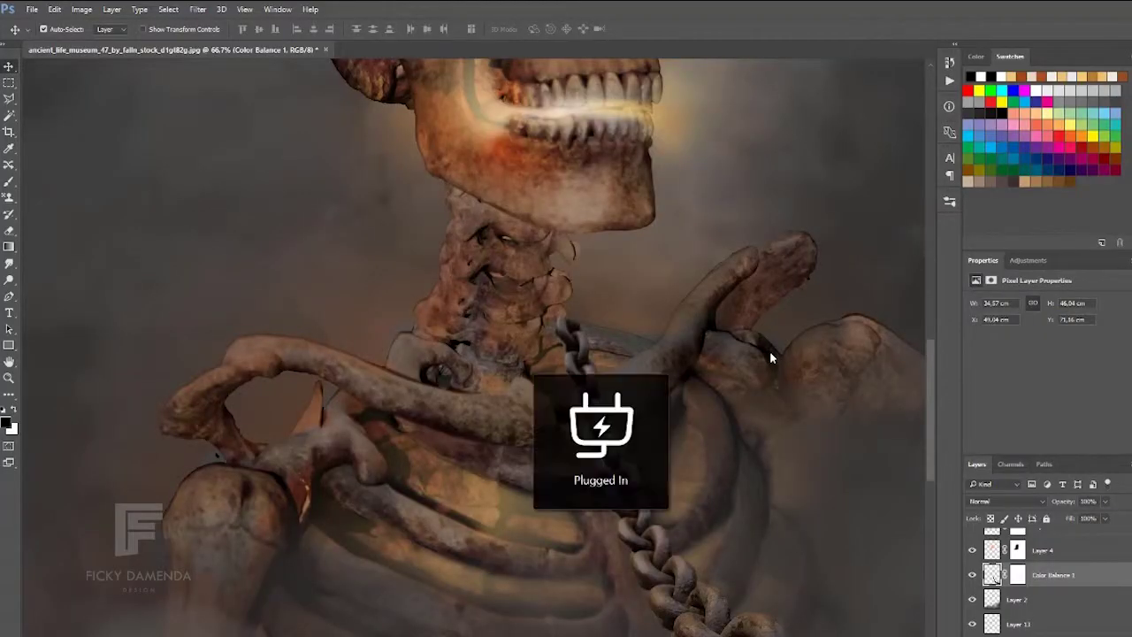
drag(769, 350, 654, 374)
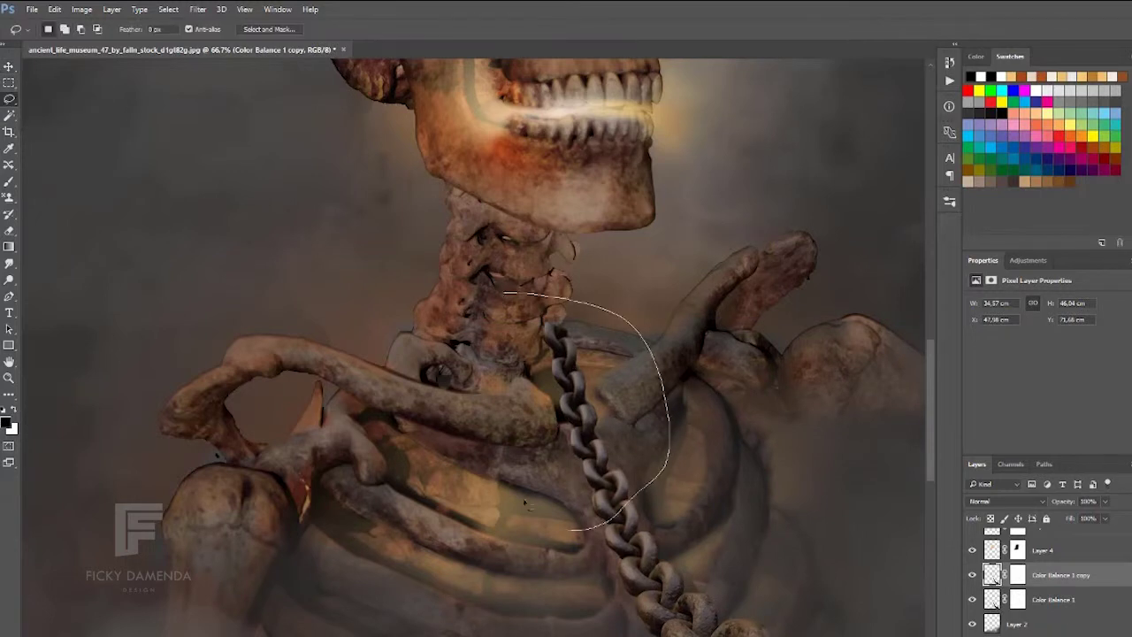
drag(580, 389, 556, 243)
key(ctrl+plus)
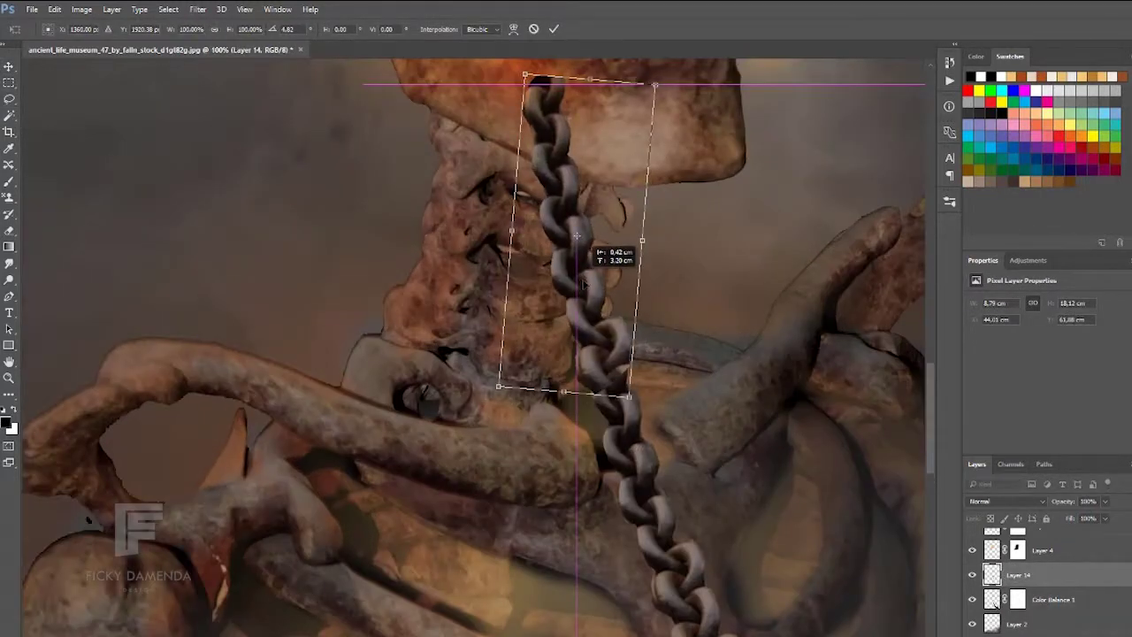
click(1044, 632)
click(9, 182)
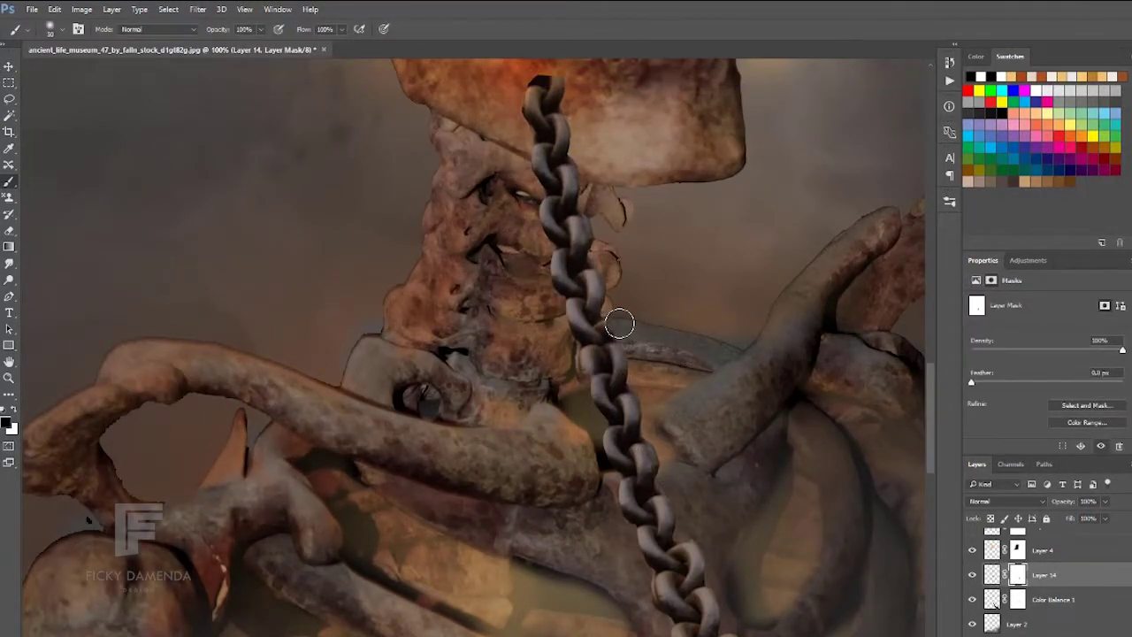
Rotate the chain about -14° so it hangs diagonally down the chest.
key(ctrl+0)
key(ctrl+z)
key(ctrl+t)
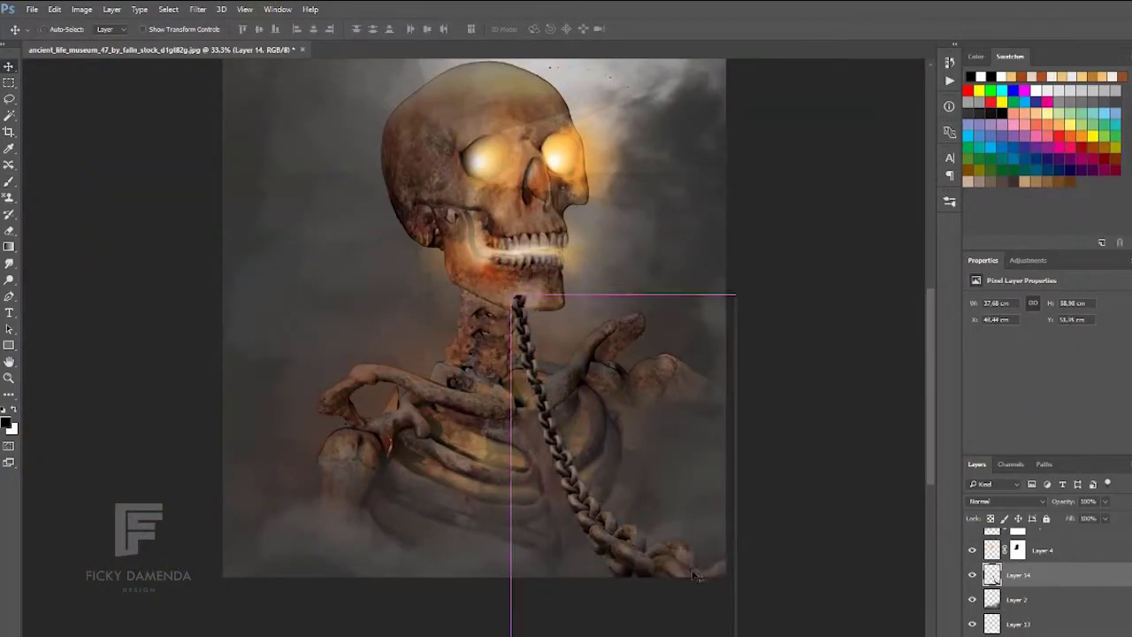
drag(687, 541, 710, 524)
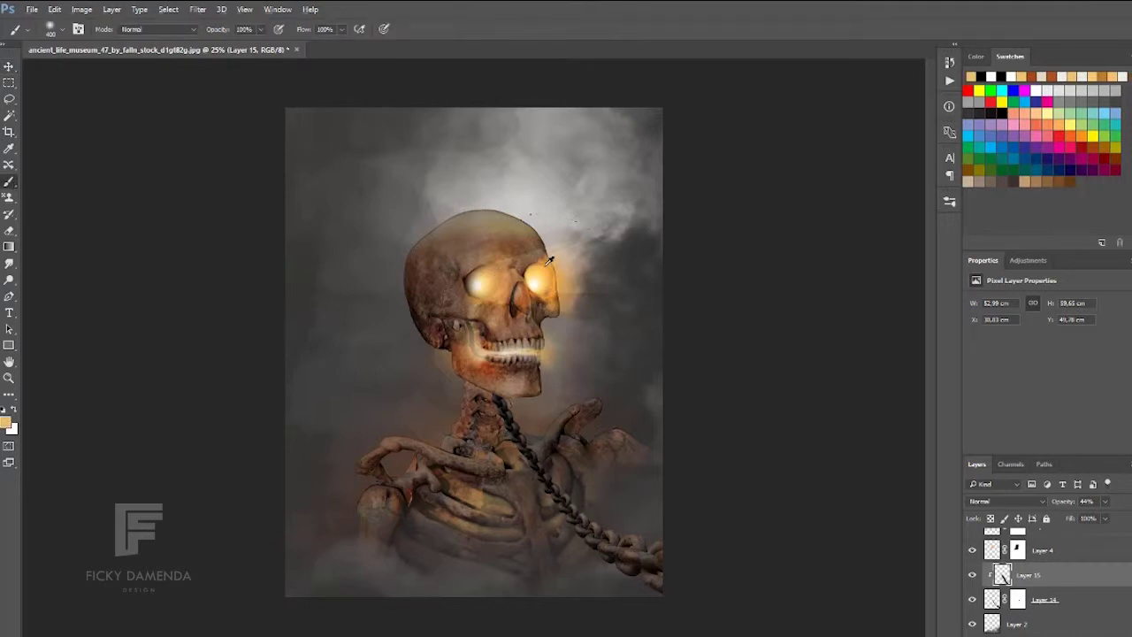
Set the glow layer to Overlay and place the spark particle image.
click(1006, 501)
click(999, 375)
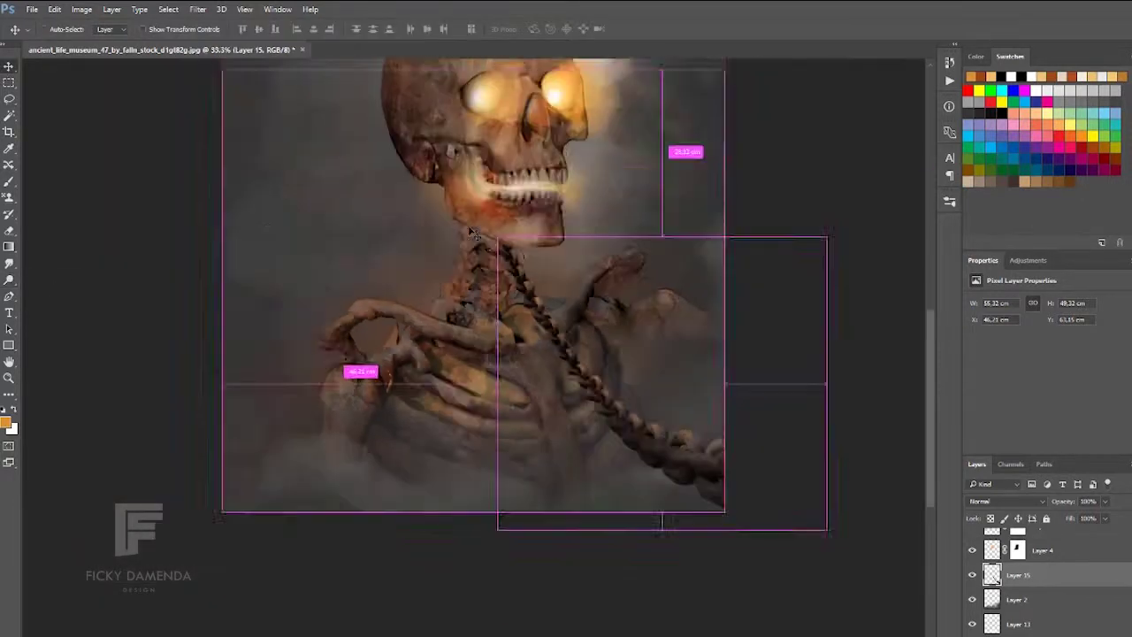
right_click(1088, 542)
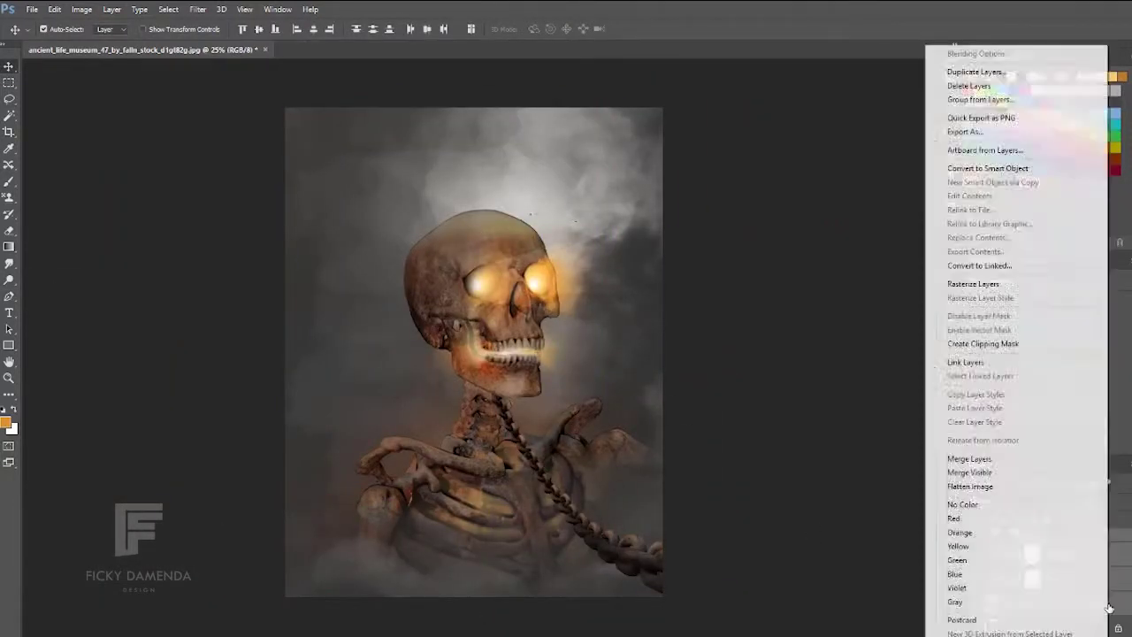
drag(430, 106, 495, 337)
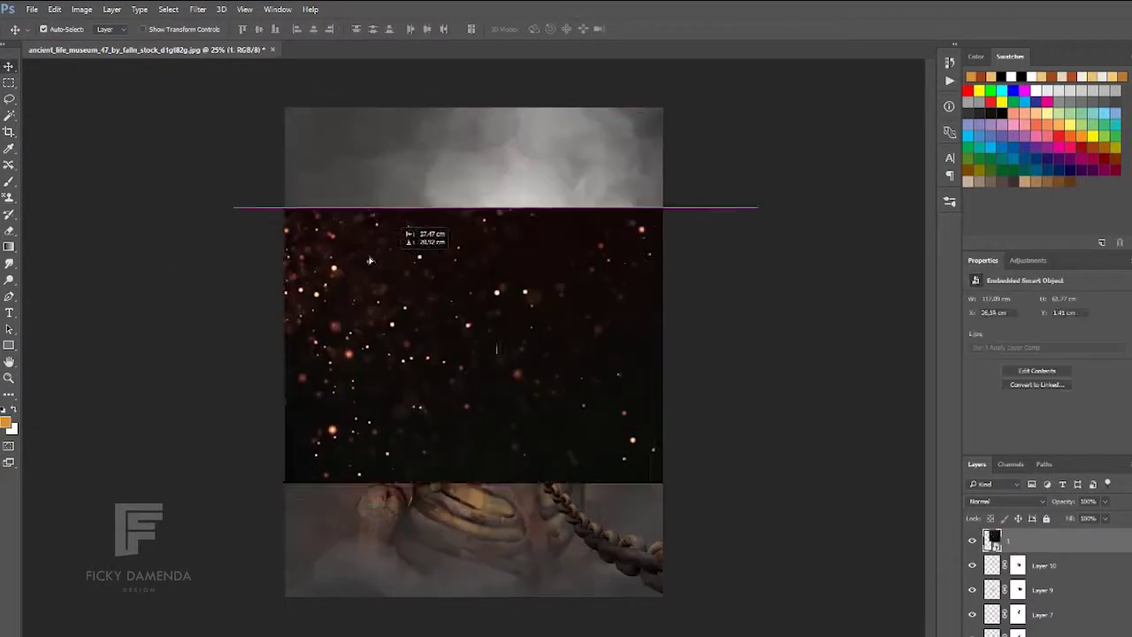
key(Return)
Blend the particles with Color Dodge, clip Levels, scale them over the ribcage at 60% opacity.
click(1009, 502)
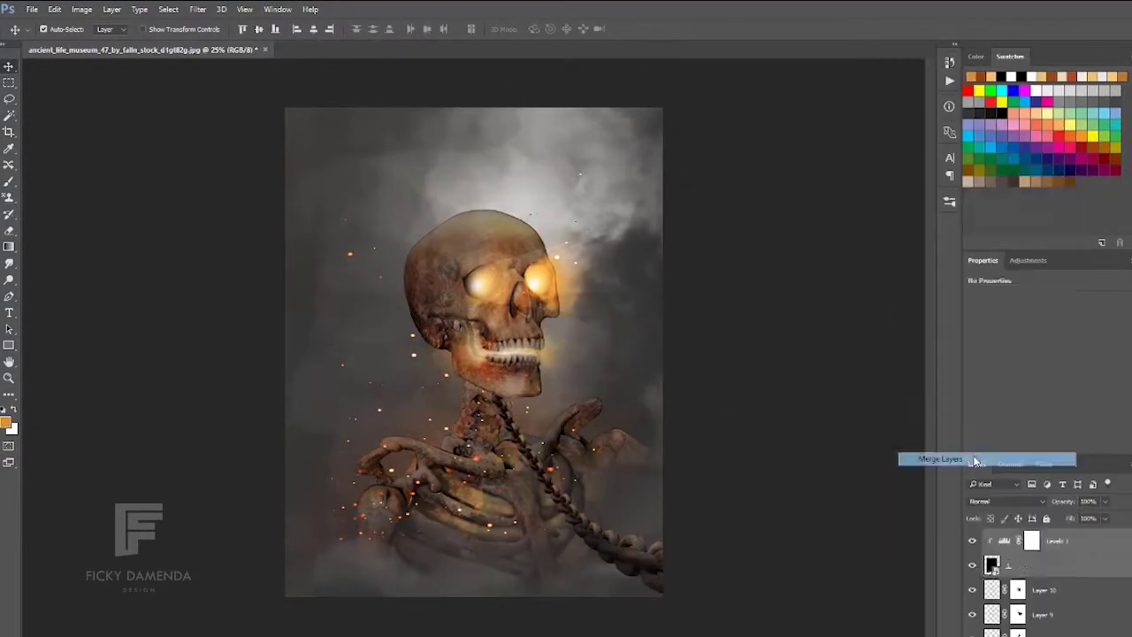
key(ctrl+t)
drag(327, 173, 366, 338)
drag(460, 442, 495, 416)
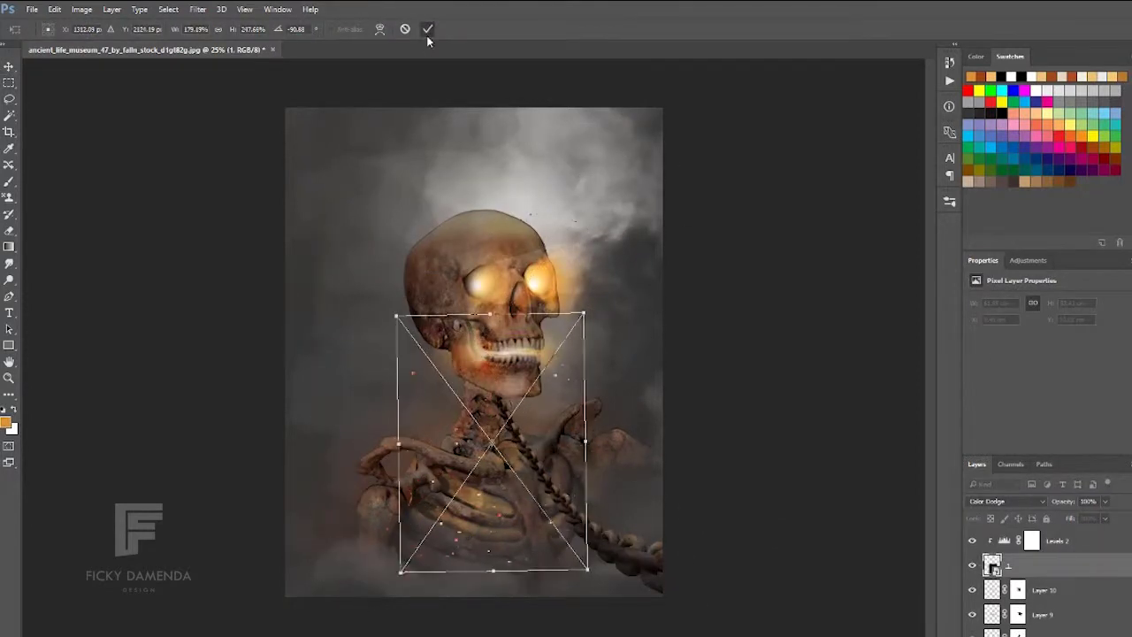
click(427, 29)
key(6)
Move Levels 2 lower in the stack and duplicate the particles into new spots.
key(ctrl+t)
right_click(589, 348)
key(Escape)
key(Escape)
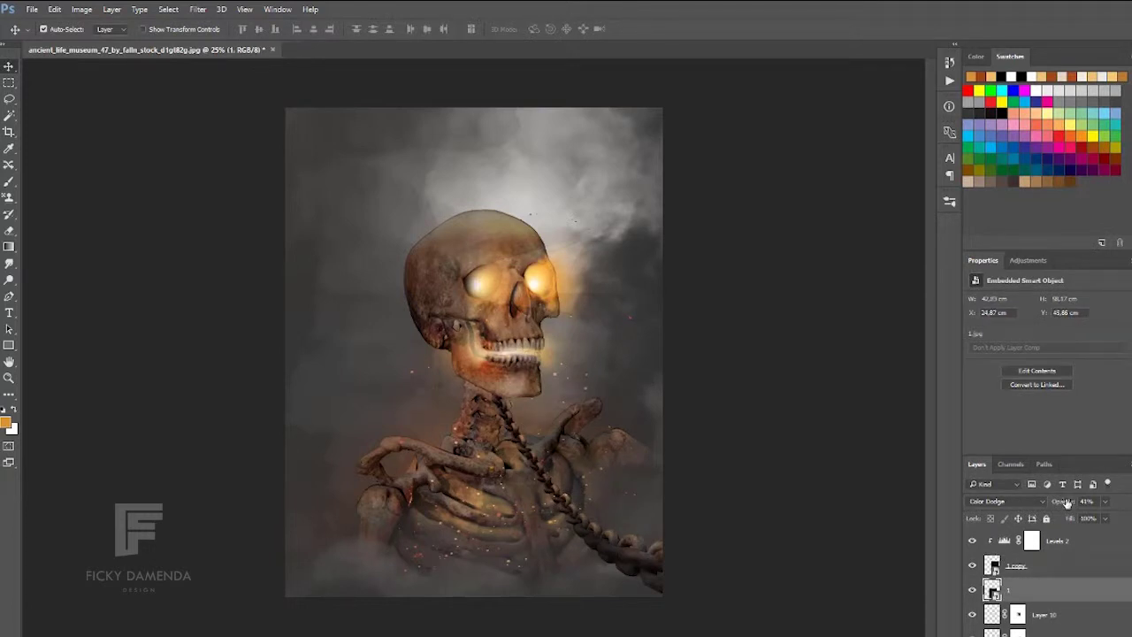
drag(1088, 545, 1026, 624)
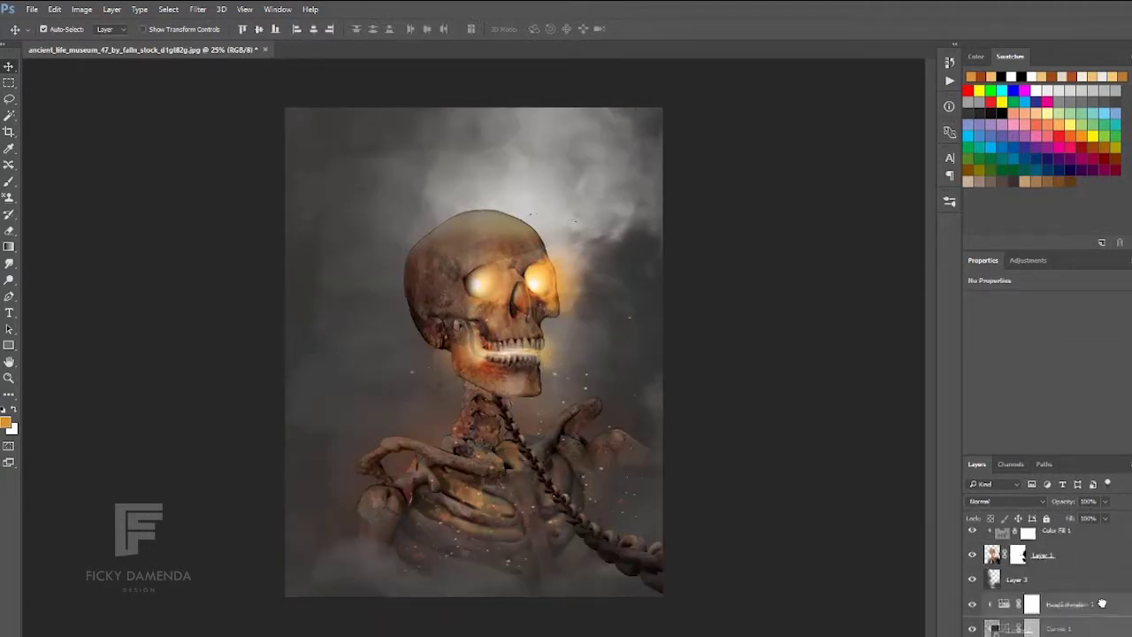
drag(1102, 603, 1095, 566)
drag(453, 361, 356, 365)
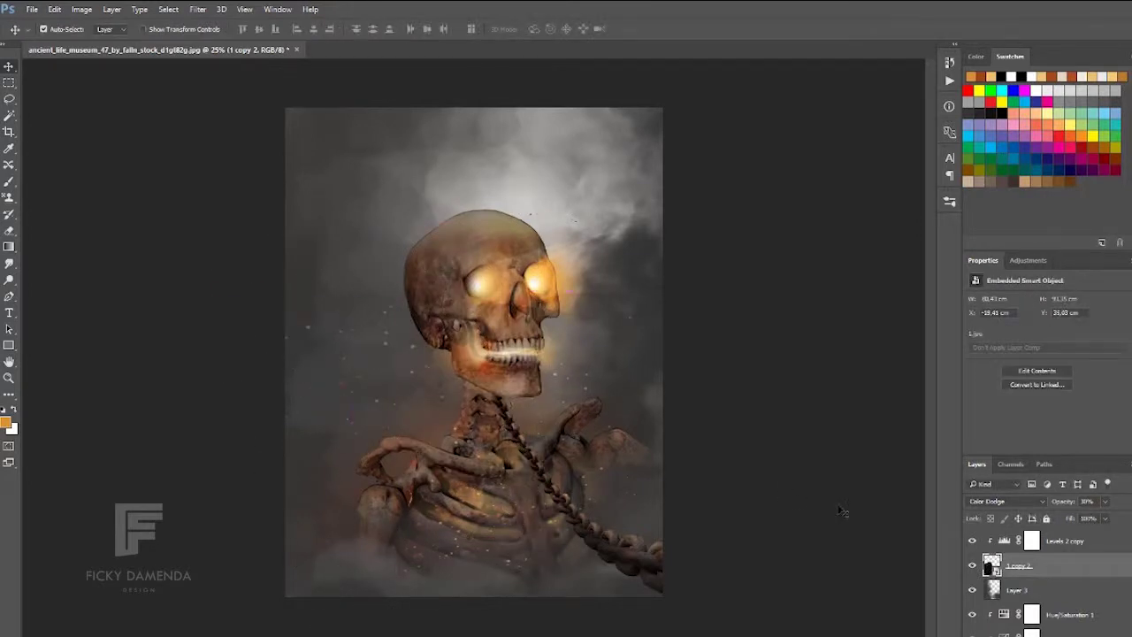
drag(842, 510, 677, 243)
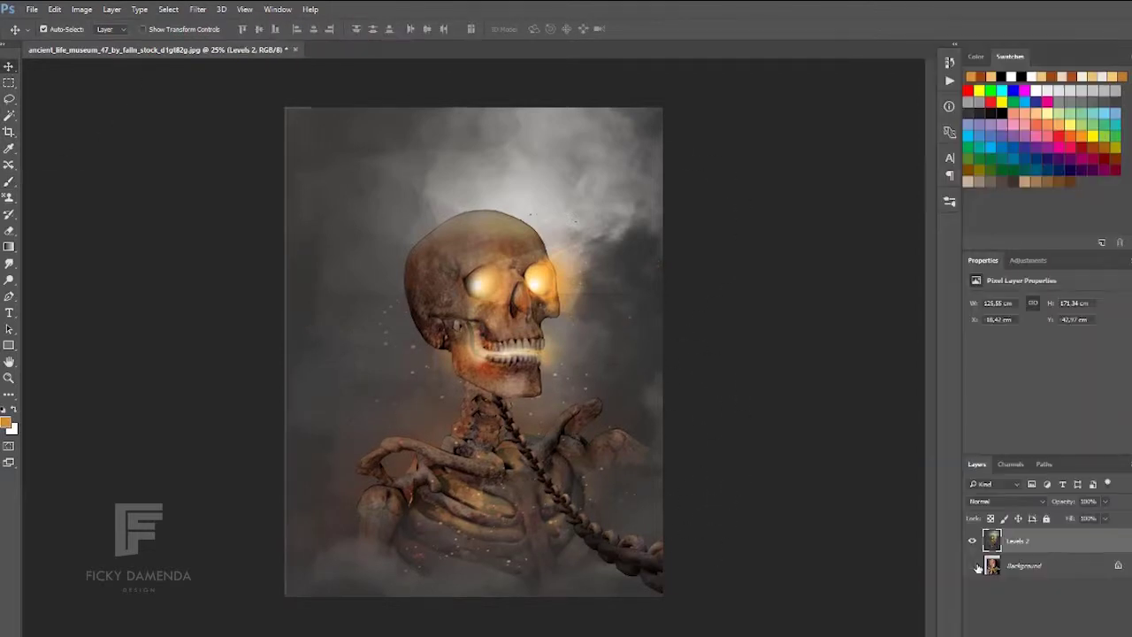
Stamp all visible layers into one merged layer and apply an Iris Blur with Light Bokeh.
key(ctrl+t)
key(ctrl+minus)
drag(371, 415, 391, 435)
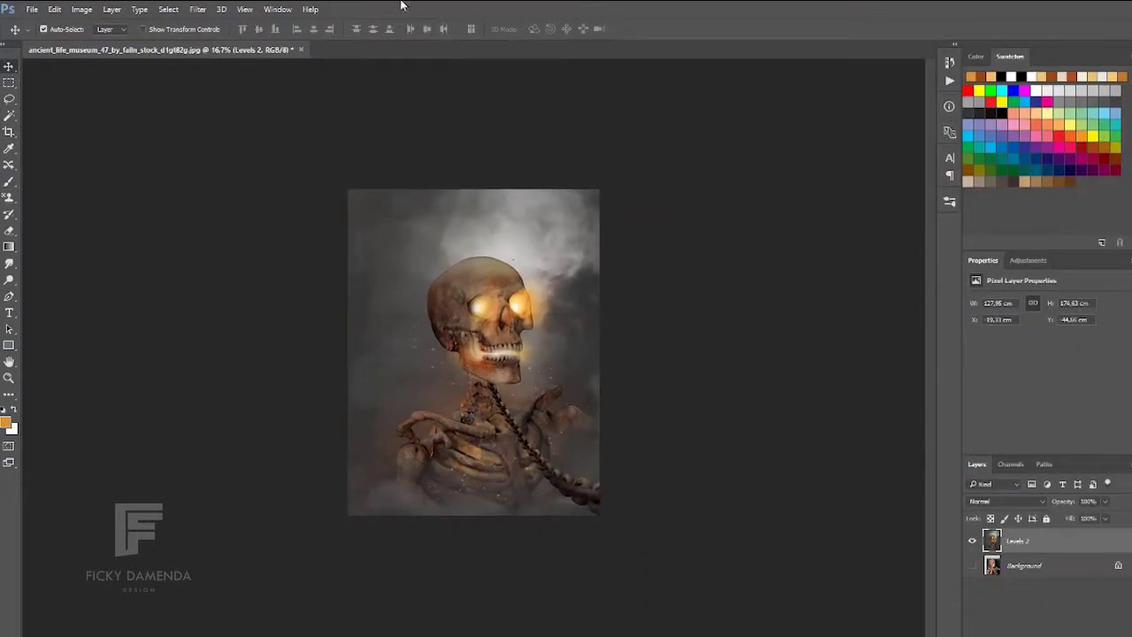
click(244, 9)
click(389, 172)
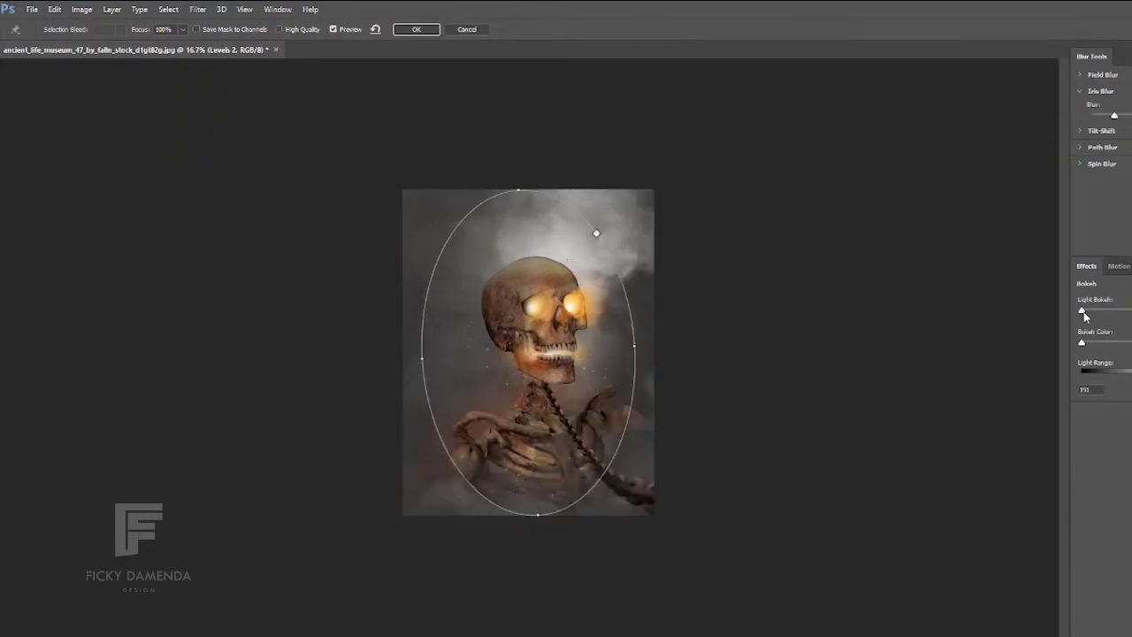
drag(1083, 311, 1117, 310)
key(ctrl+plus)
key(Return)
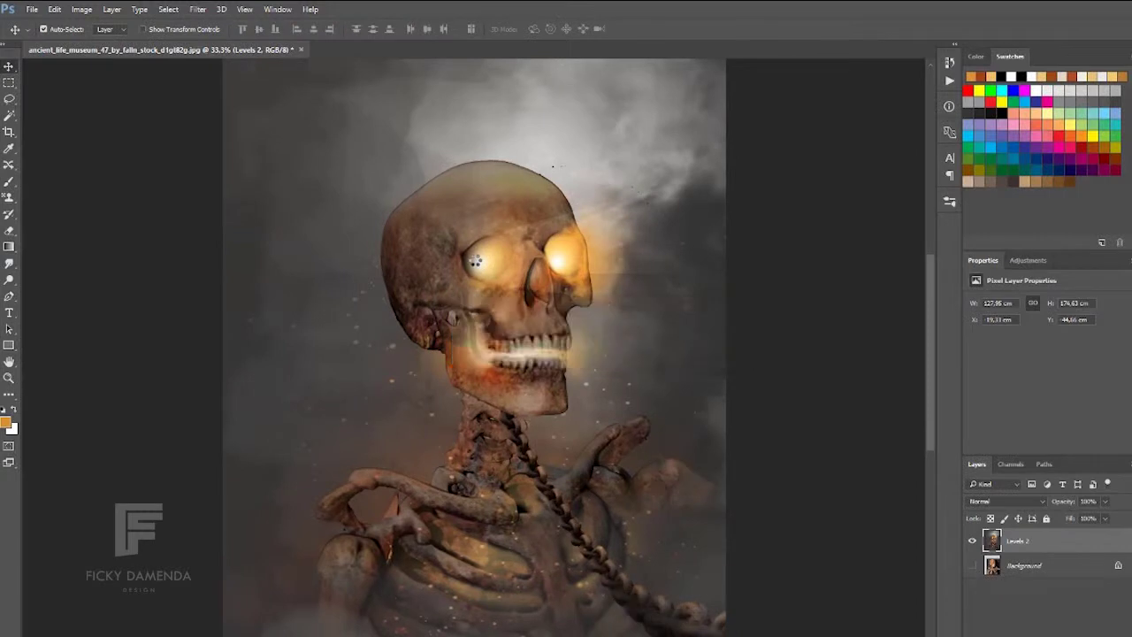
In Camera Raw, boost contrast, adjust highlights, whites and blacks, and darken blue luminance.
click(198, 9)
click(230, 82)
drag(851, 201, 856, 201)
mouse_move(872, 280)
mouse_down()
mouse_move(906, 280)
mouse_move(855, 319)
mouse_move(914, 338)
mouse_move(887, 339)
mouse_move(887, 358)
mouse_up()
drag(873, 389, 889, 388)
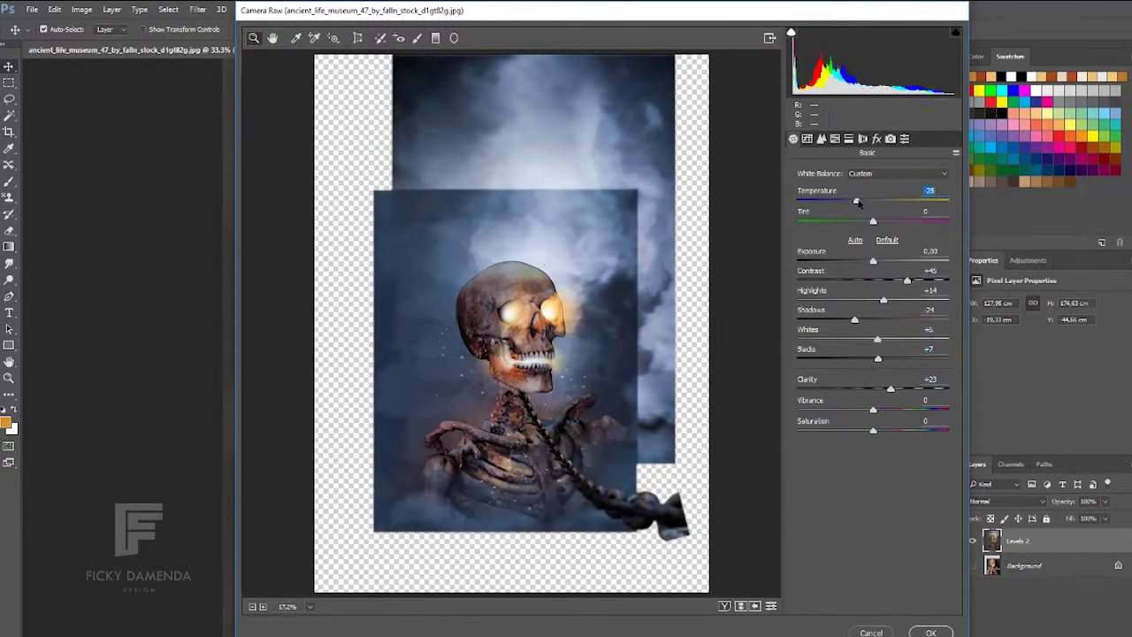
click(820, 139)
click(835, 139)
click(888, 192)
drag(873, 339, 849, 338)
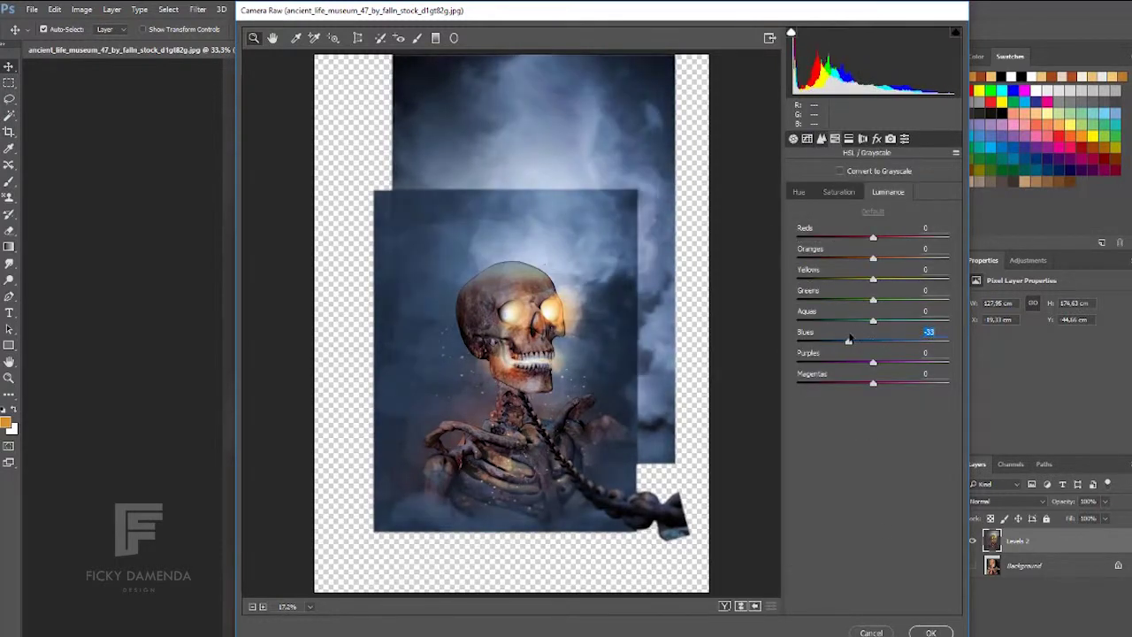
click(930, 632)
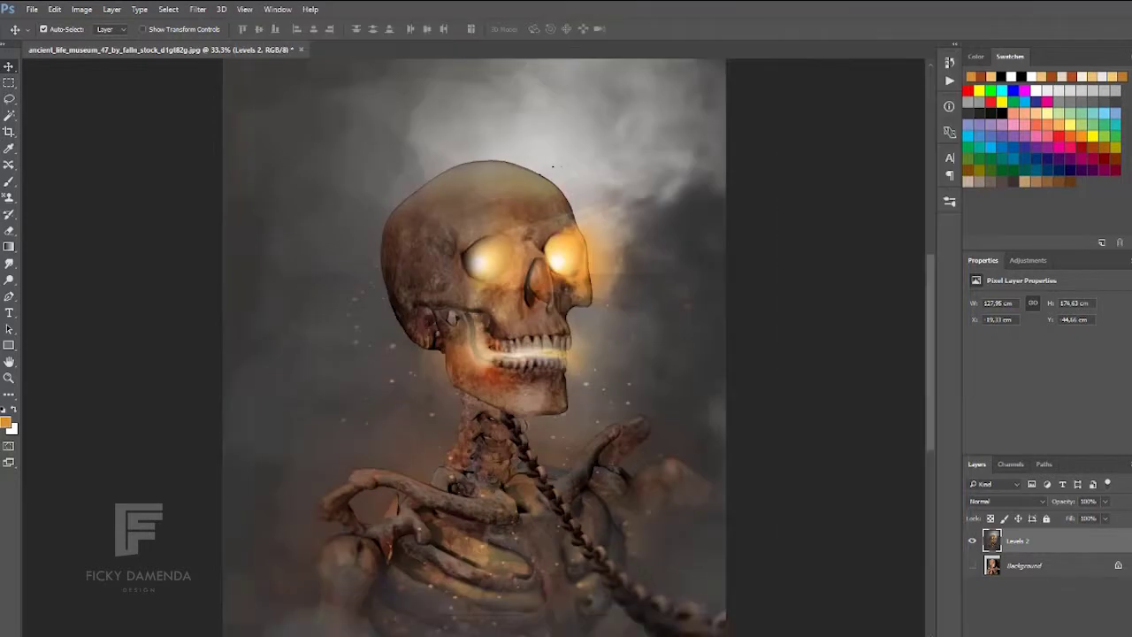
Add a Curves adjustment and apply an Iris Blur to the merged group.
click(1079, 605)
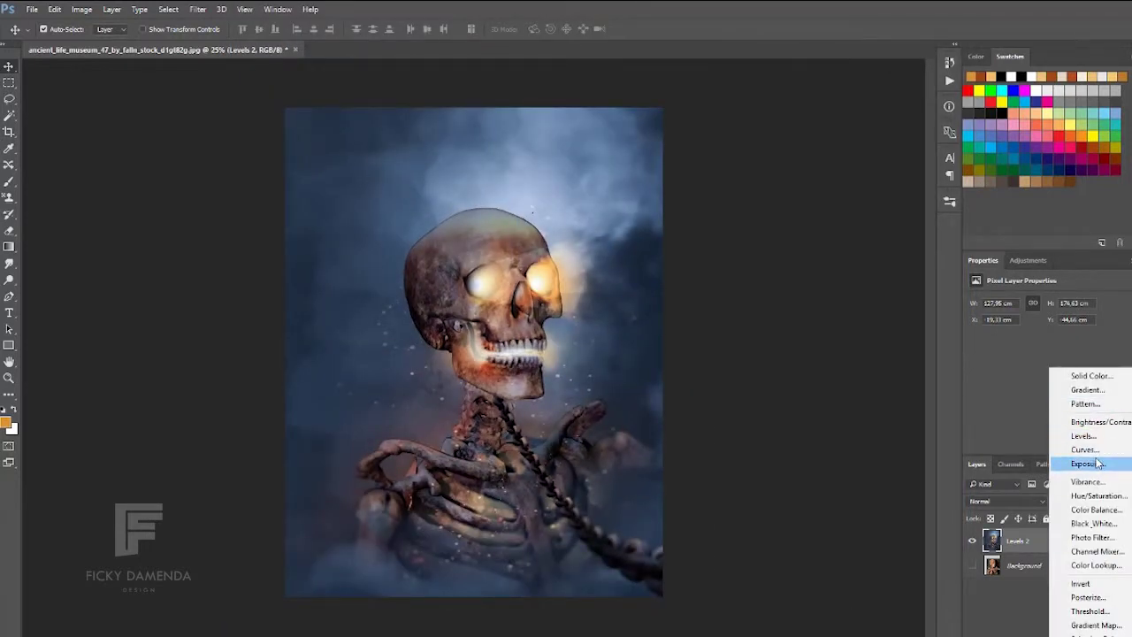
click(1085, 449)
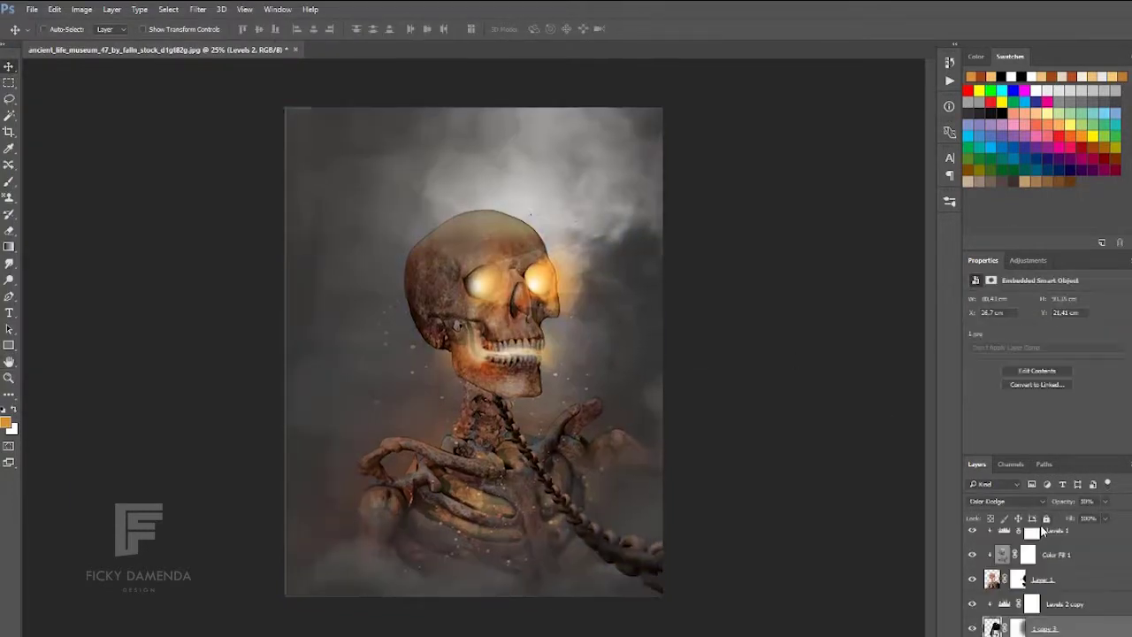
click(198, 10)
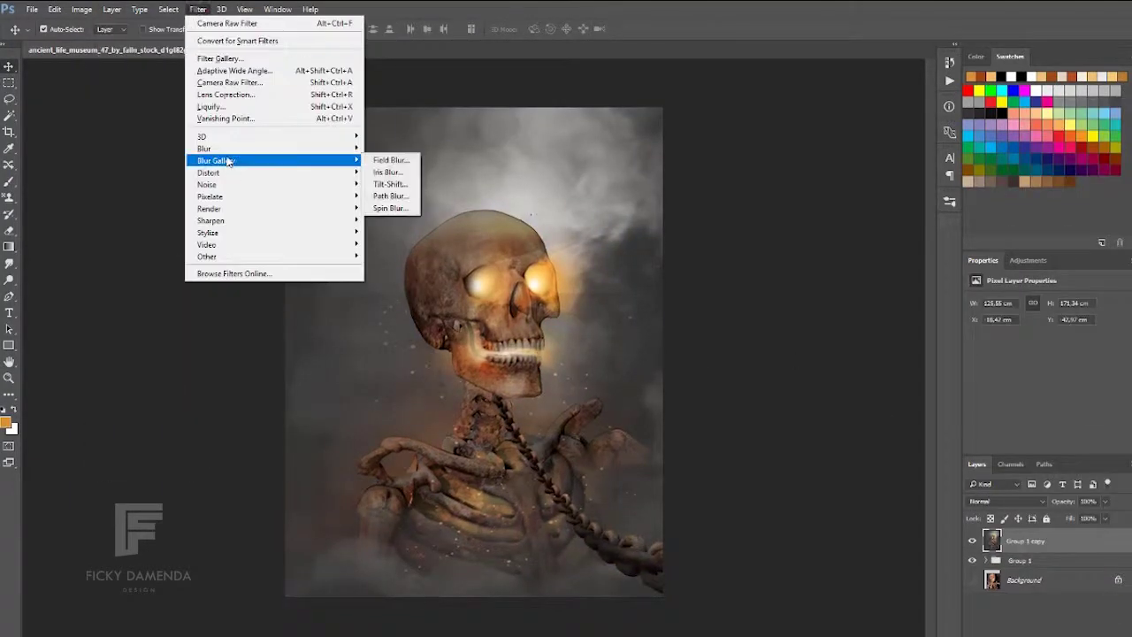
mouse_move(213, 160)
click(394, 172)
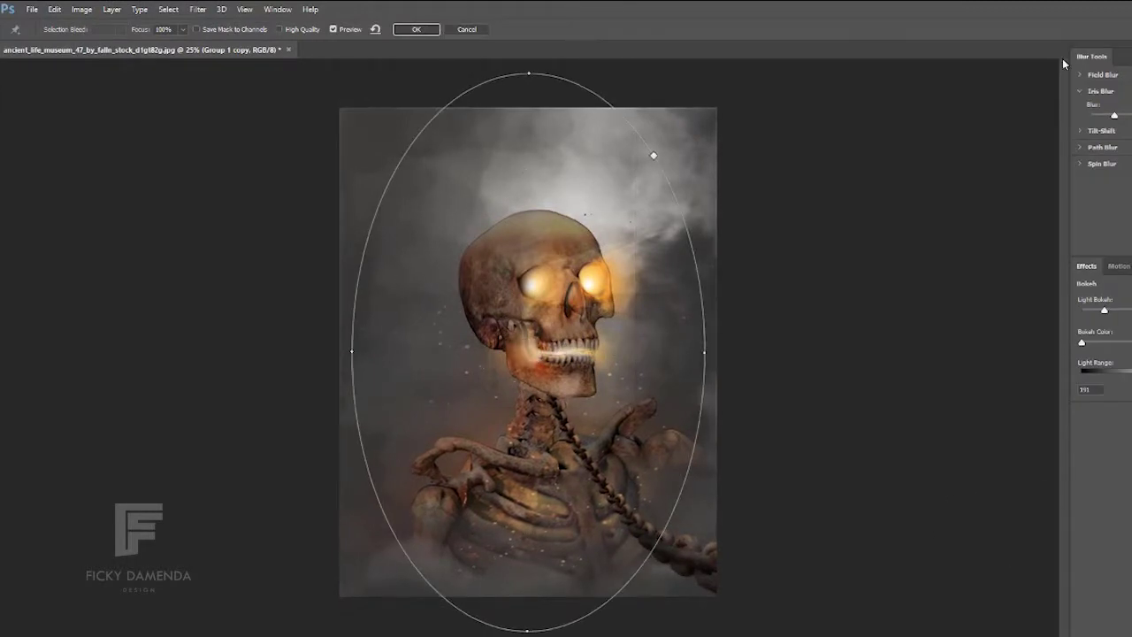
click(416, 30)
Grade the merged group in Camera Raw: Temperature −26, Contrast +22, Whites +30.
click(198, 10)
click(227, 81)
drag(873, 201, 852, 201)
drag(873, 261, 902, 299)
mouse_move(873, 319)
mouse_down()
mouse_move(896, 339)
mouse_move(884, 360)
mouse_up()
click(821, 139)
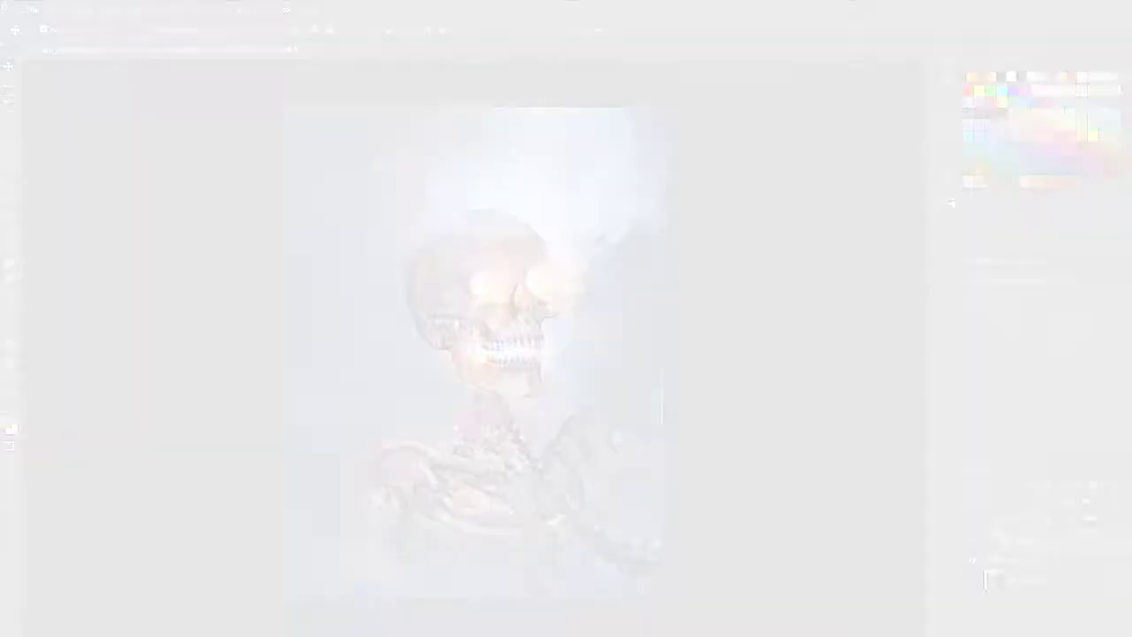